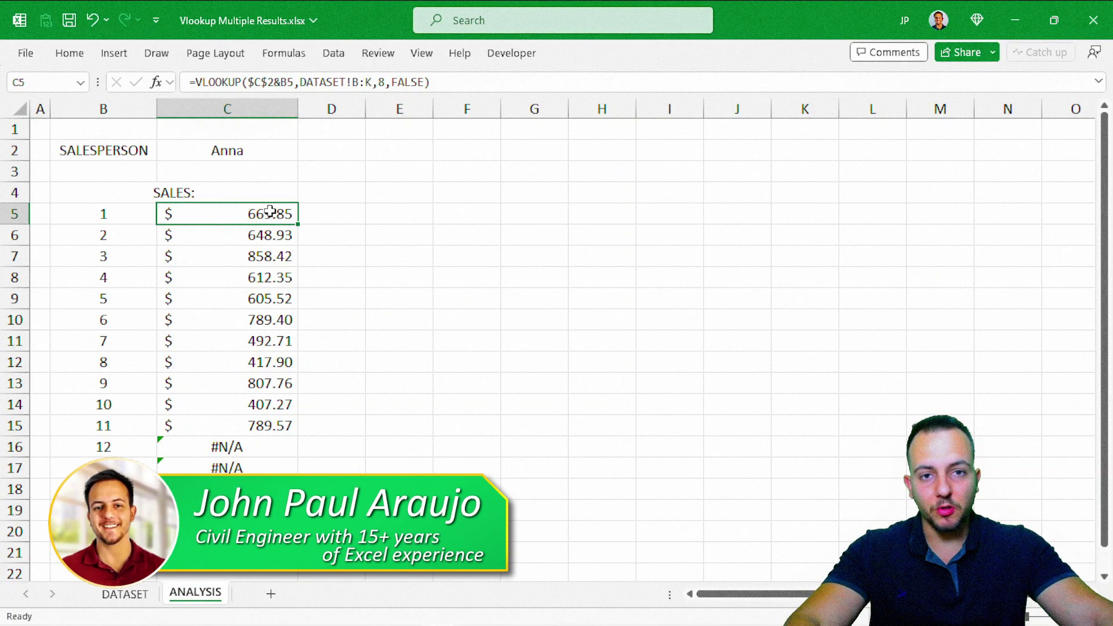
Set the salesperson in C2 to the third name in the list and look over the sales returned in column C.
left_click(209, 151)
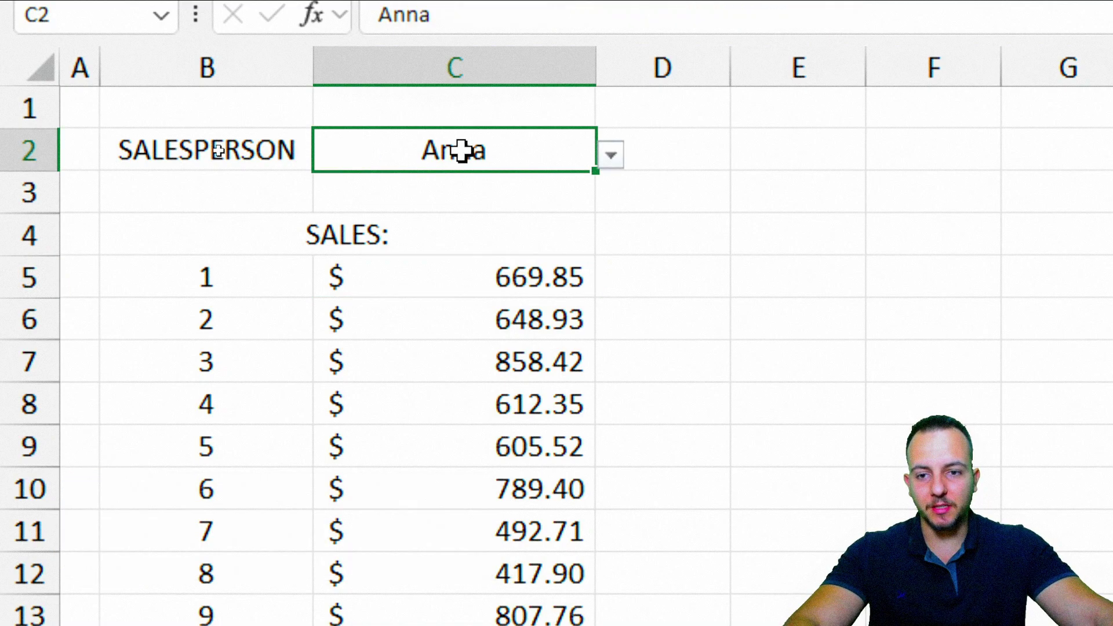
left_click(611, 155)
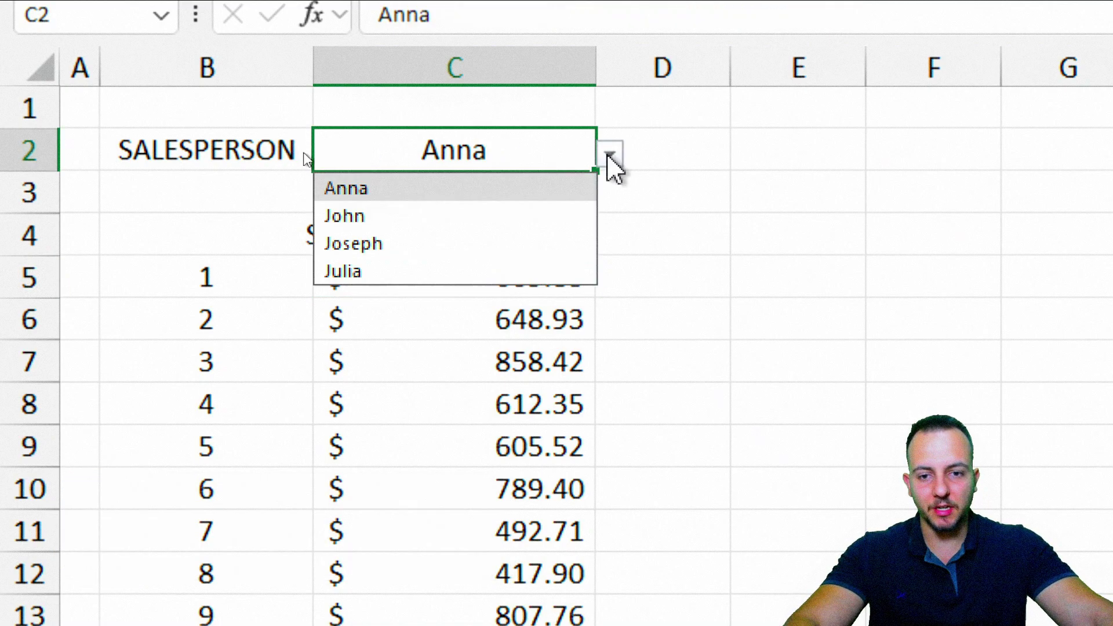
left_click(435, 246)
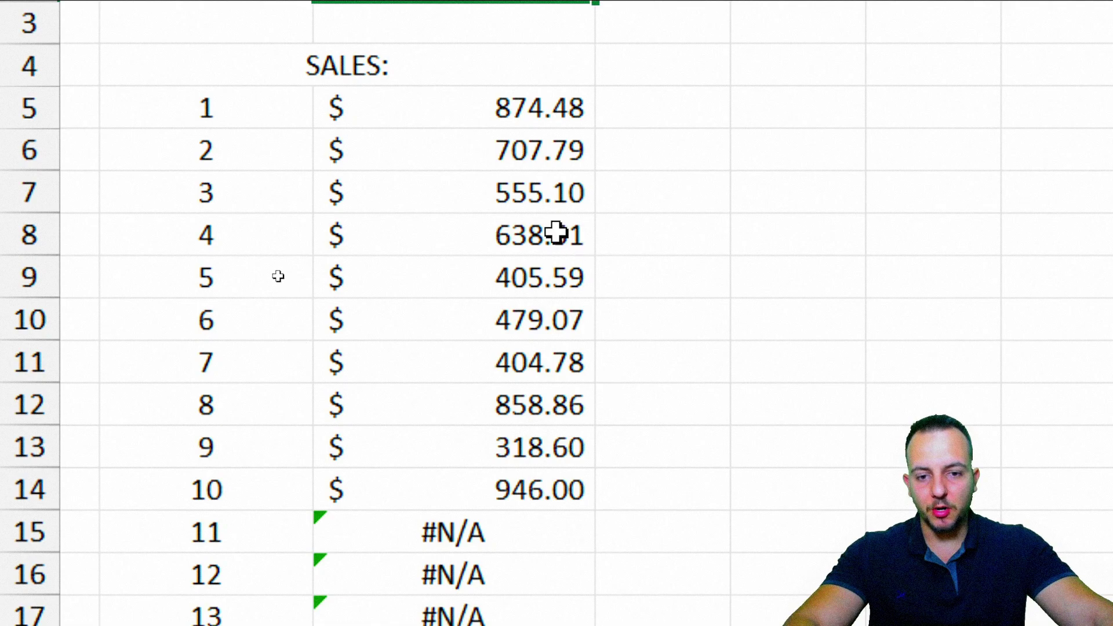
double_click(558, 297)
key("Escape")
left_click_drag(502, 110, 467, 548)
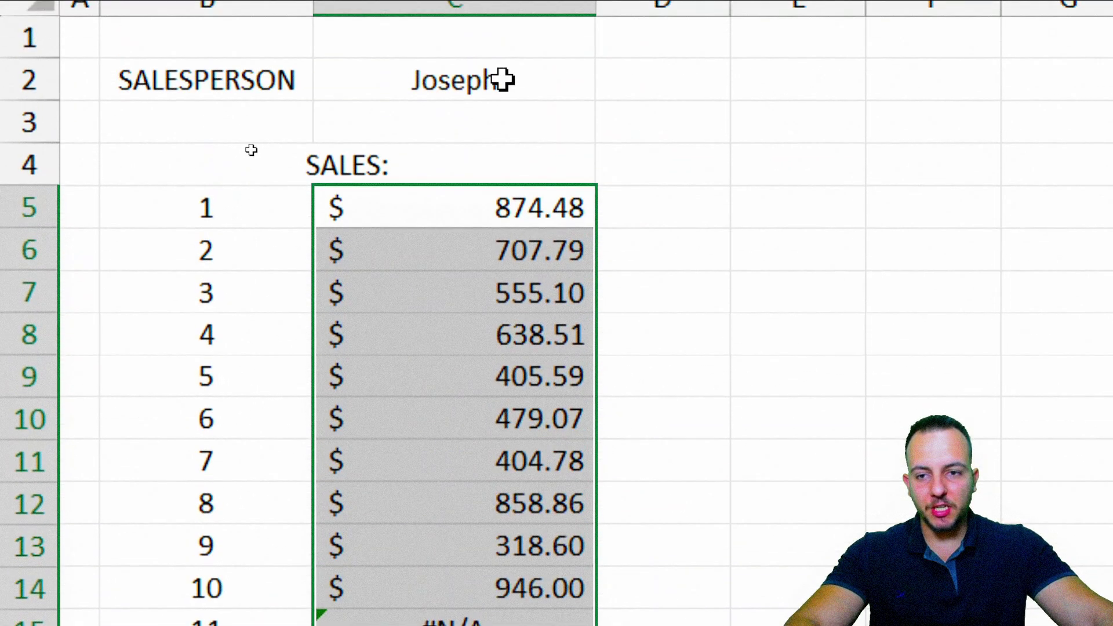
Set the salesperson in C2 to the last name in the list.
left_click(499, 80)
left_click(606, 88)
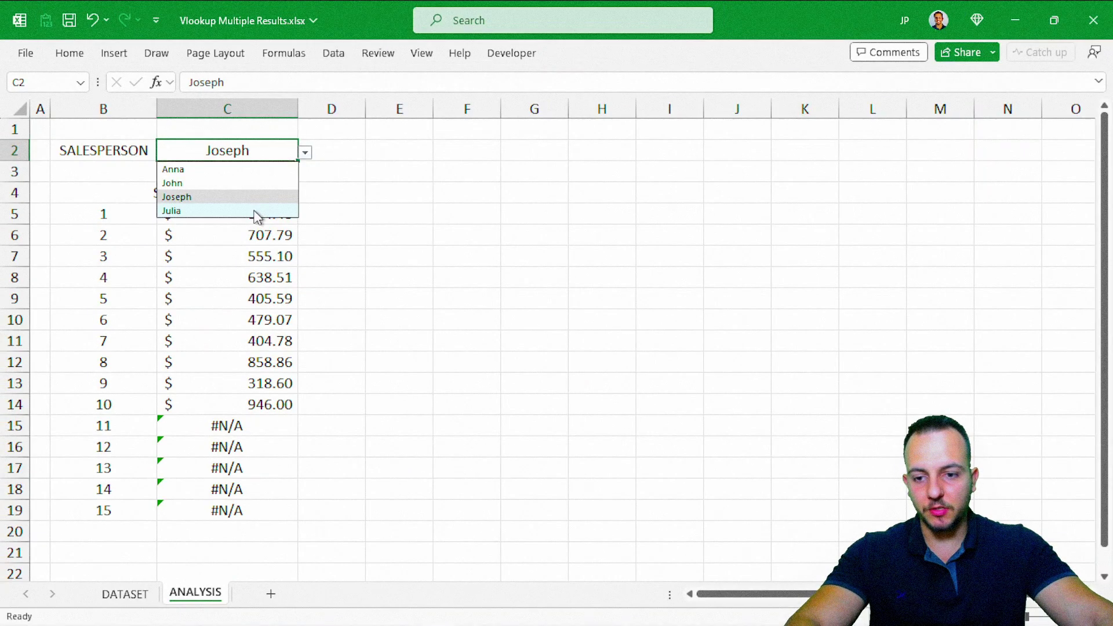
left_click(256, 211)
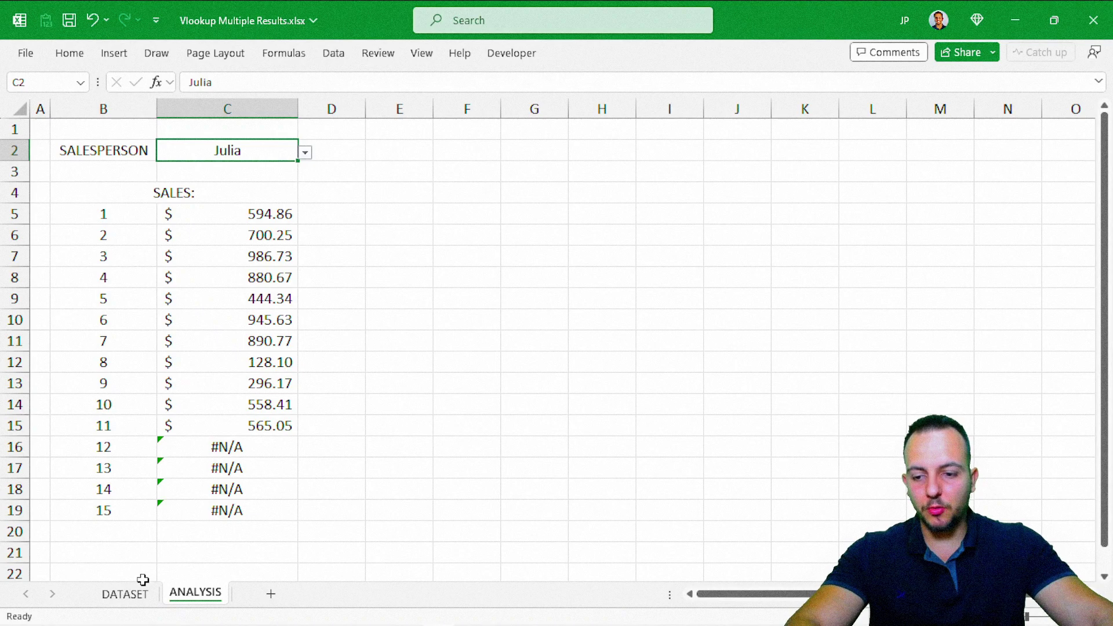
Look through the sales records on the DATASET sheet and return to the ANALYSIS sheet.
left_click(125, 593)
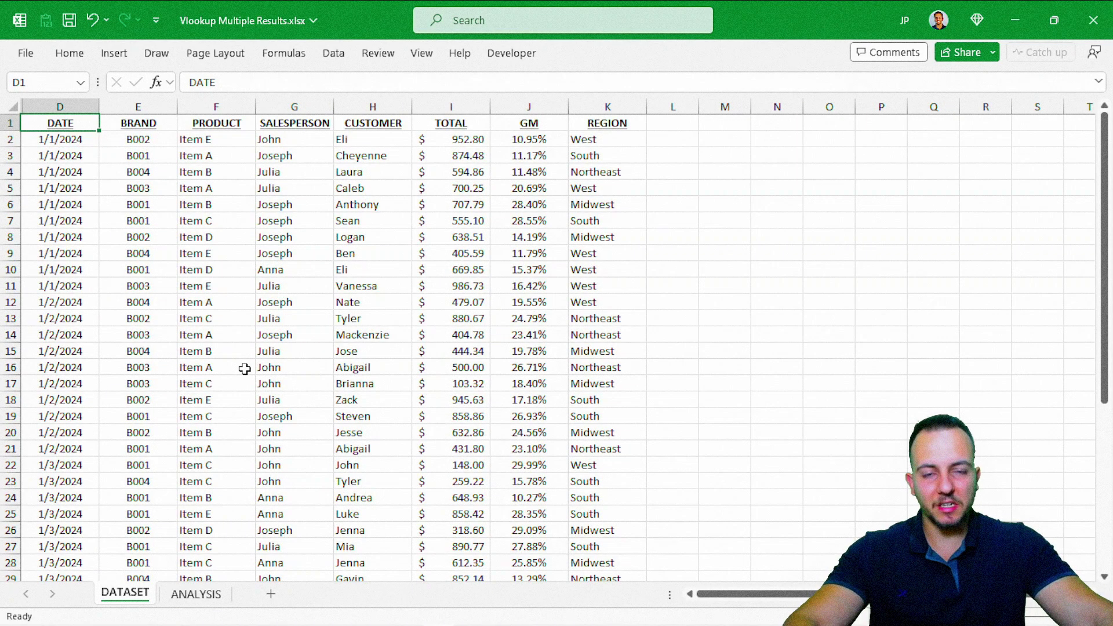
scroll(244, 369, "down", 3)
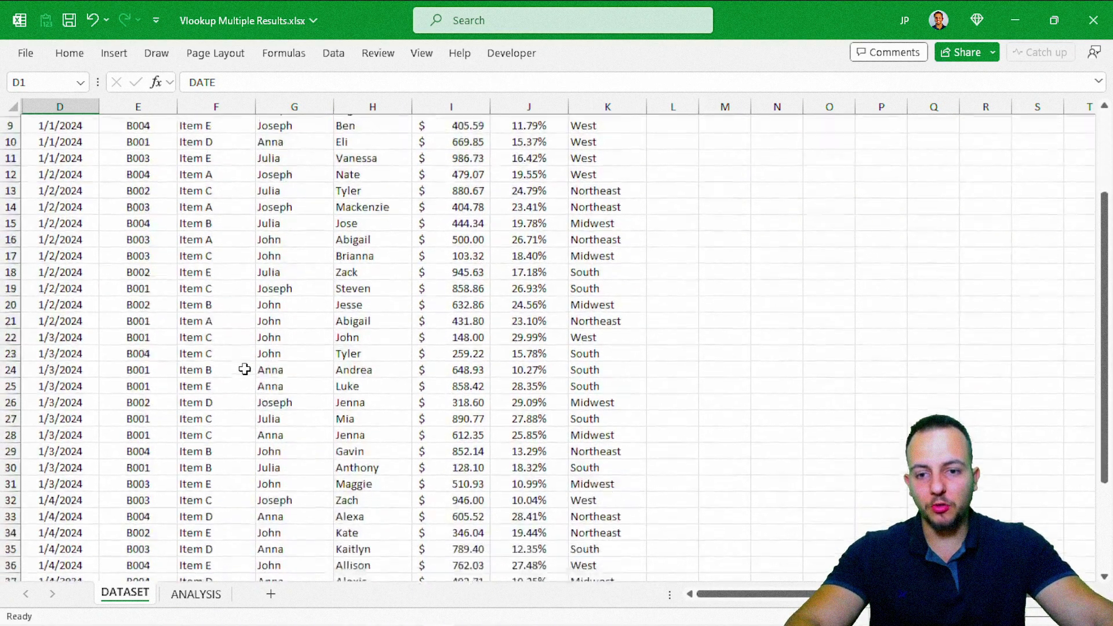
scroll(245, 369, "up", 3)
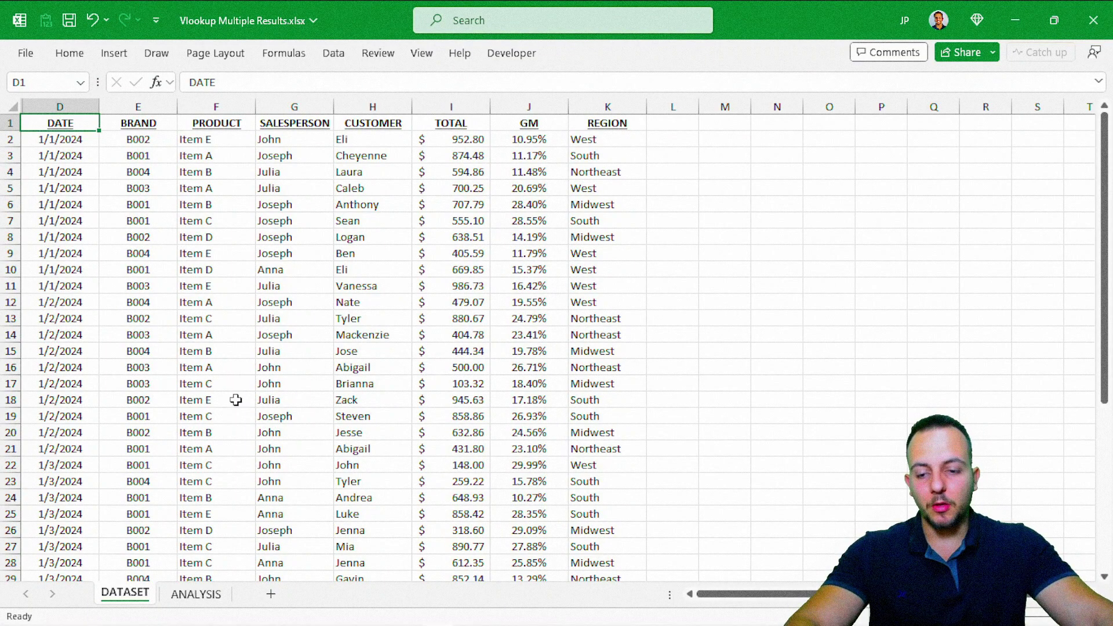
left_click(191, 595)
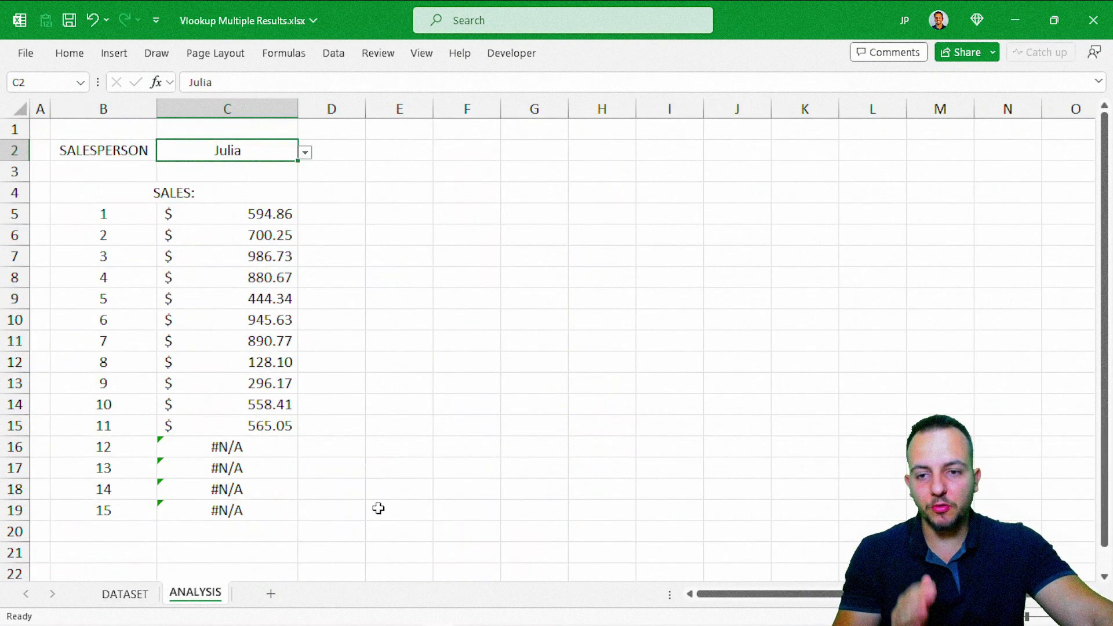
Examine the DATASET sheet column by column, from DATE through BRAND, PRODUCT and TOTAL to REGION.
left_click(125, 594)
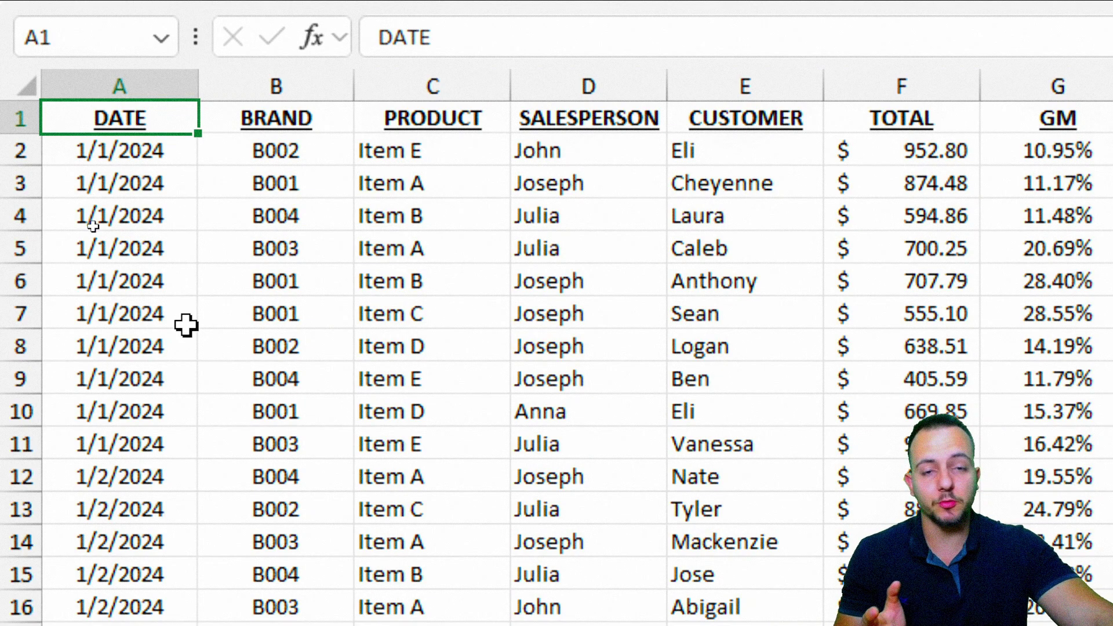
left_click(158, 82)
left_click(223, 81)
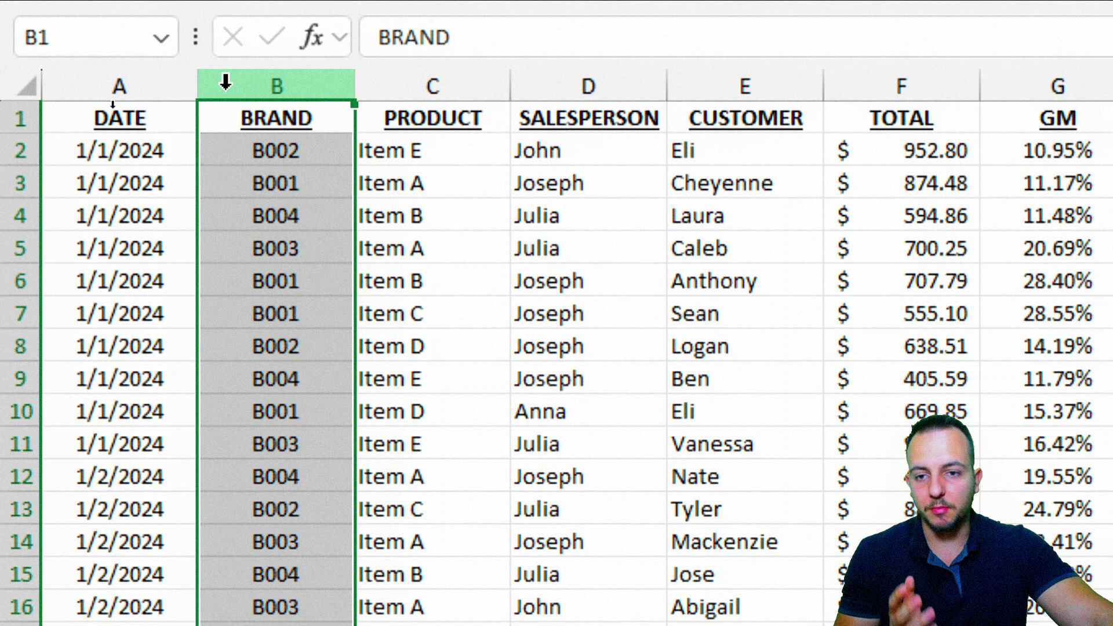
left_click(403, 81)
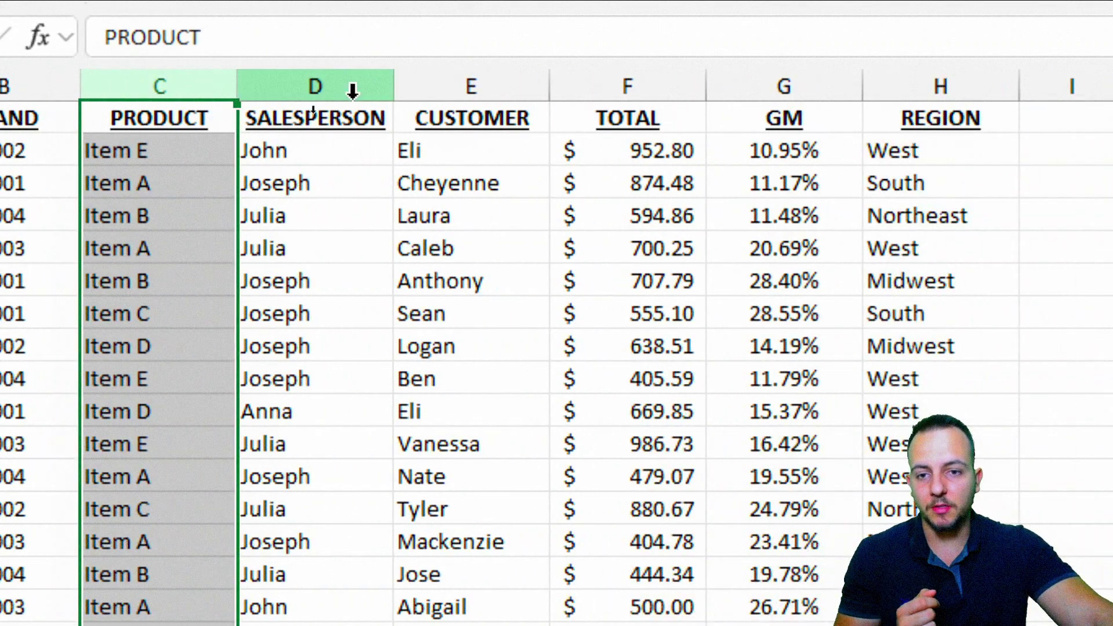
left_click(625, 86)
left_click(397, 81)
left_click(528, 82)
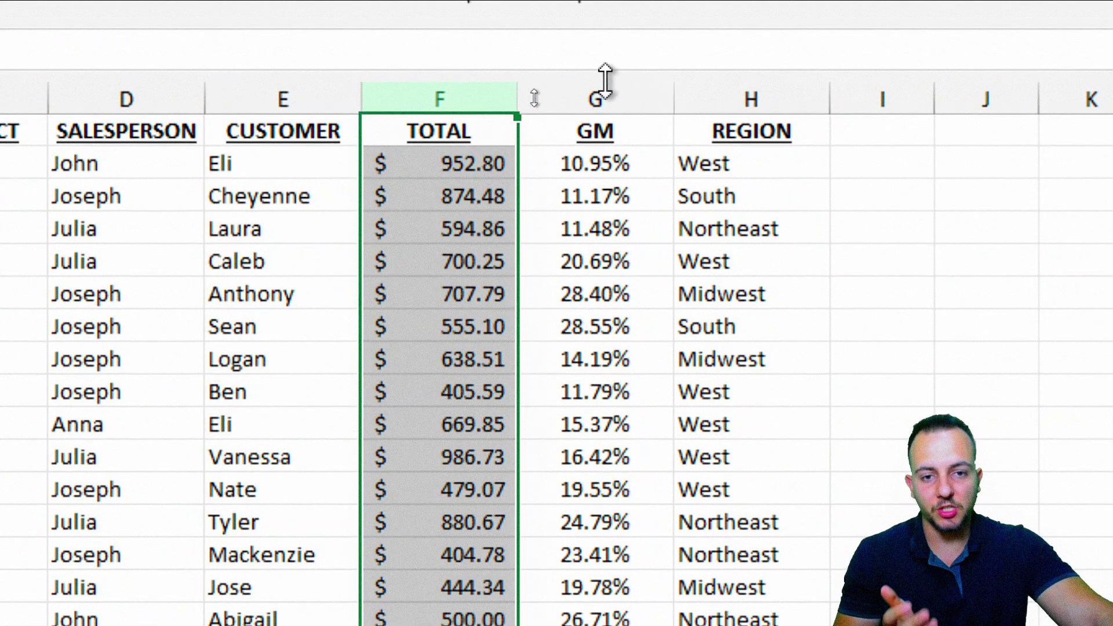
left_click(764, 92)
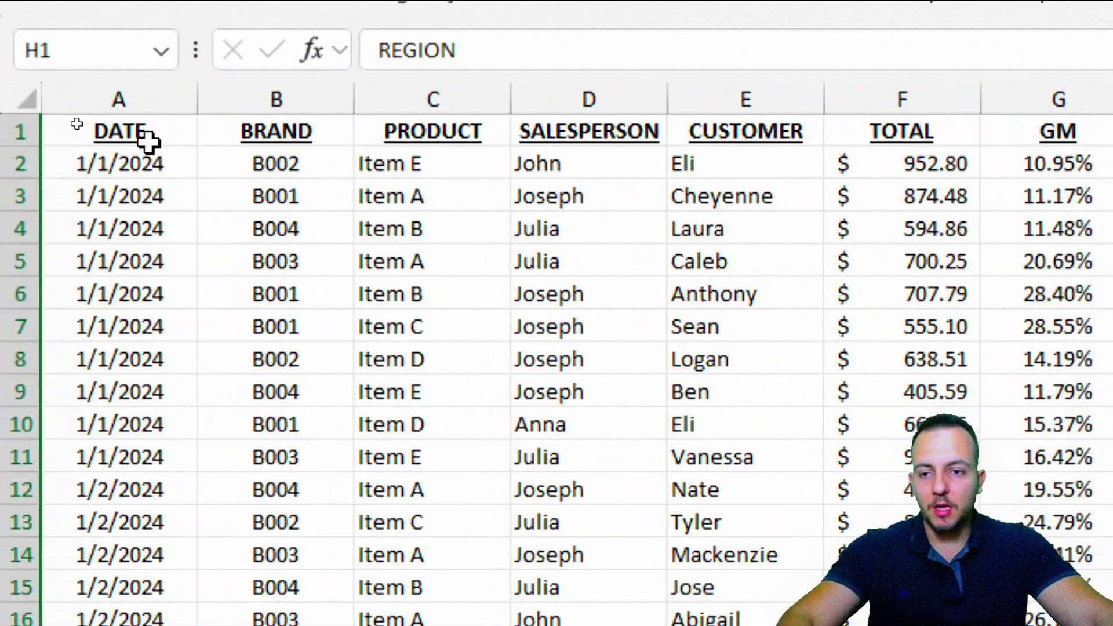
left_click(148, 142)
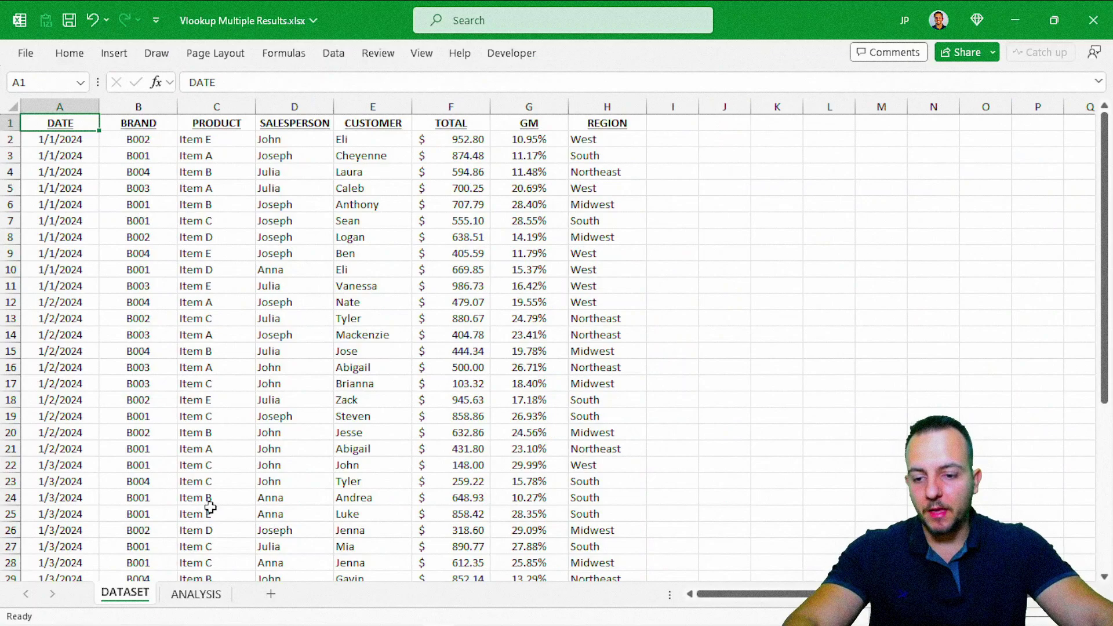
On the ANALYSIS sheet, choose the third salesperson in C2 and check the empty results area under SALES.
left_click(196, 594)
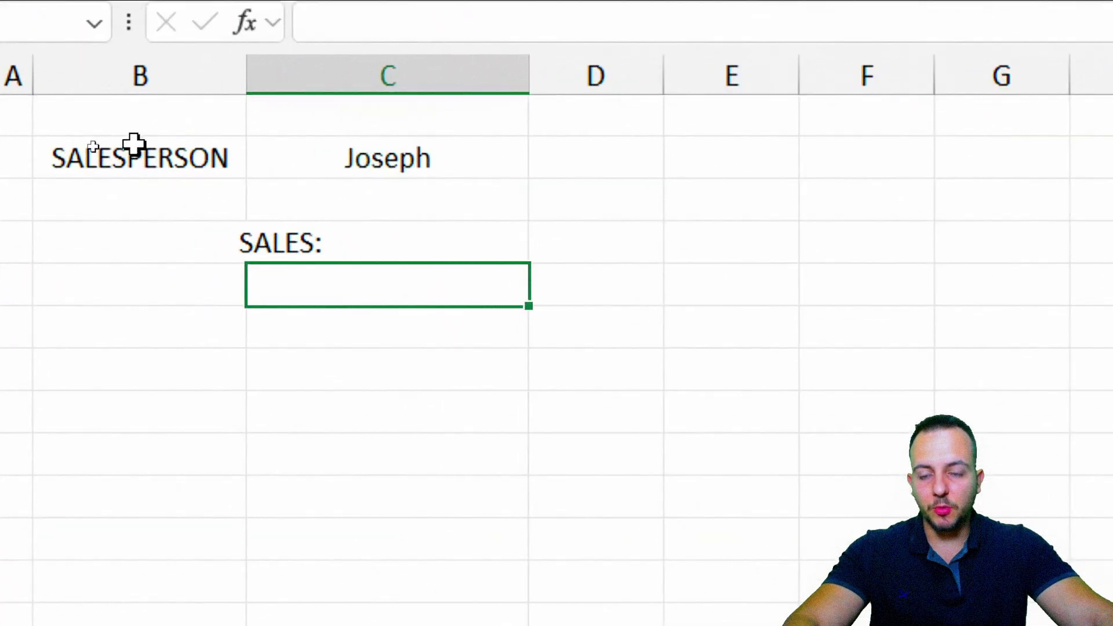
left_click(405, 158)
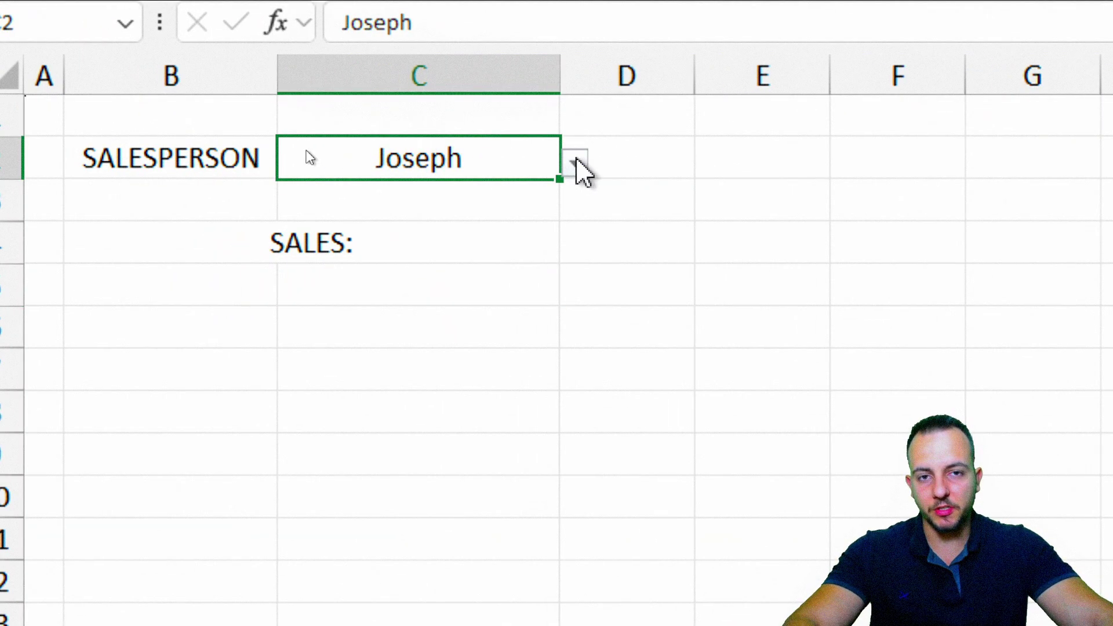
left_click(575, 162)
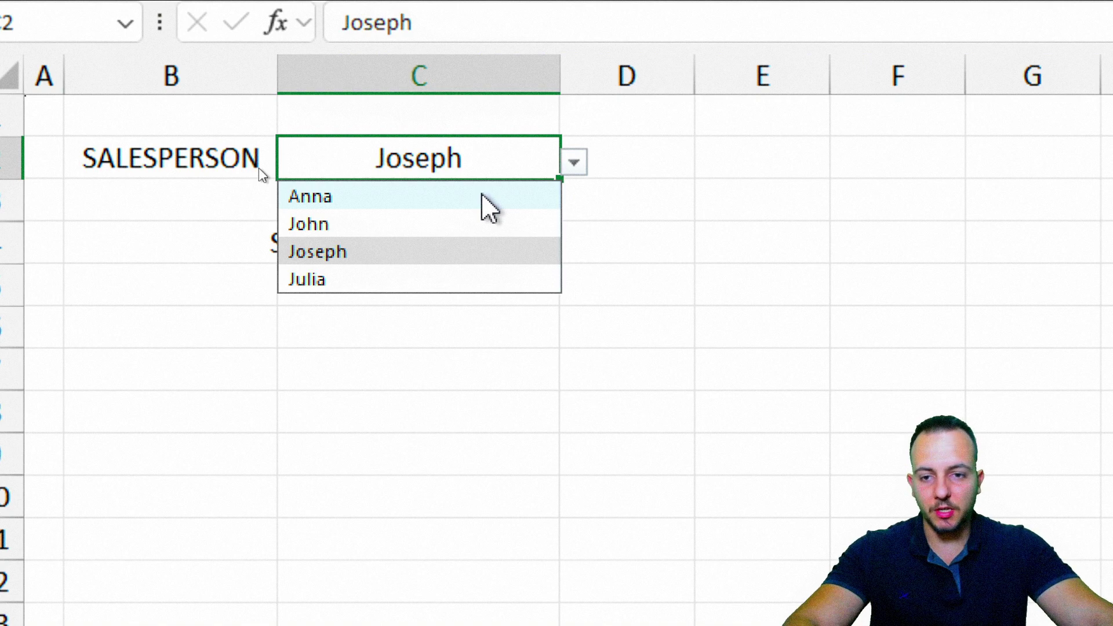
left_click(442, 257)
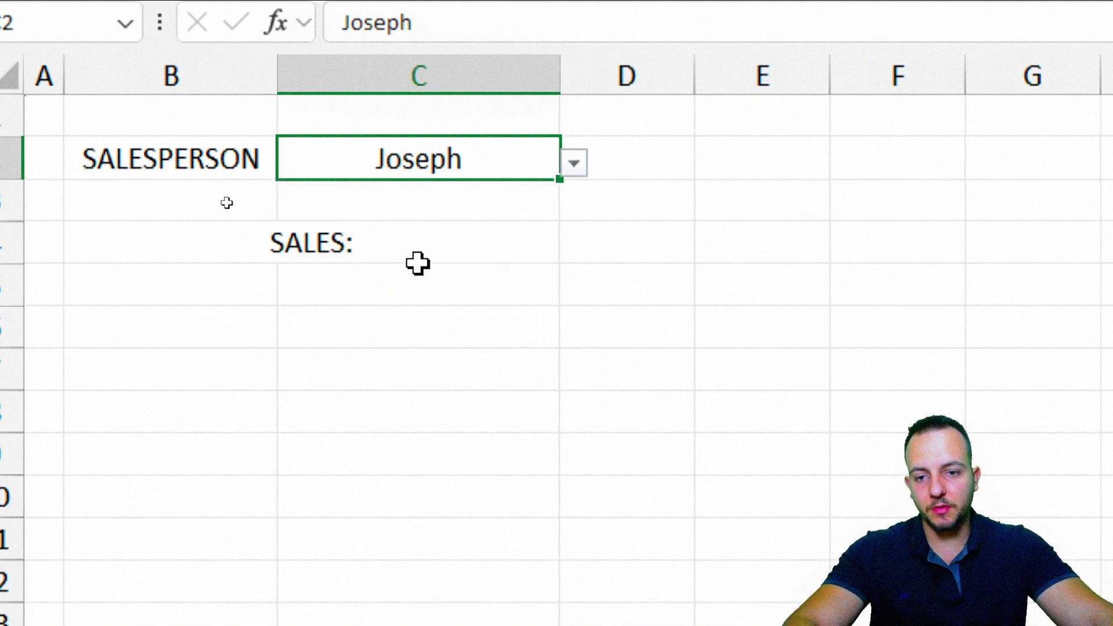
left_click(349, 282)
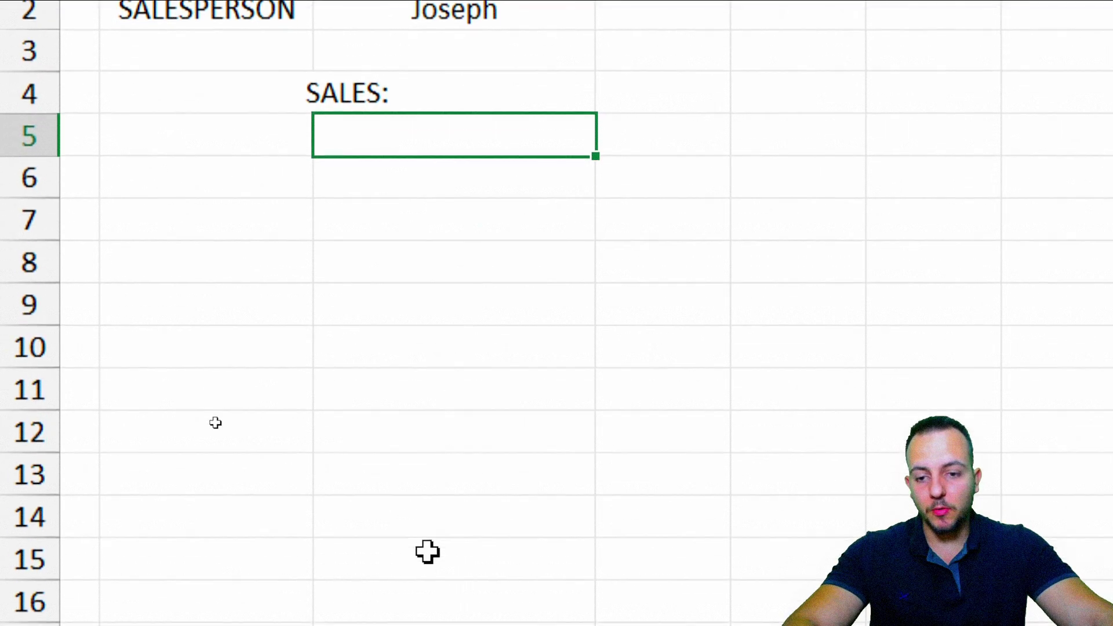
left_click(450, 15)
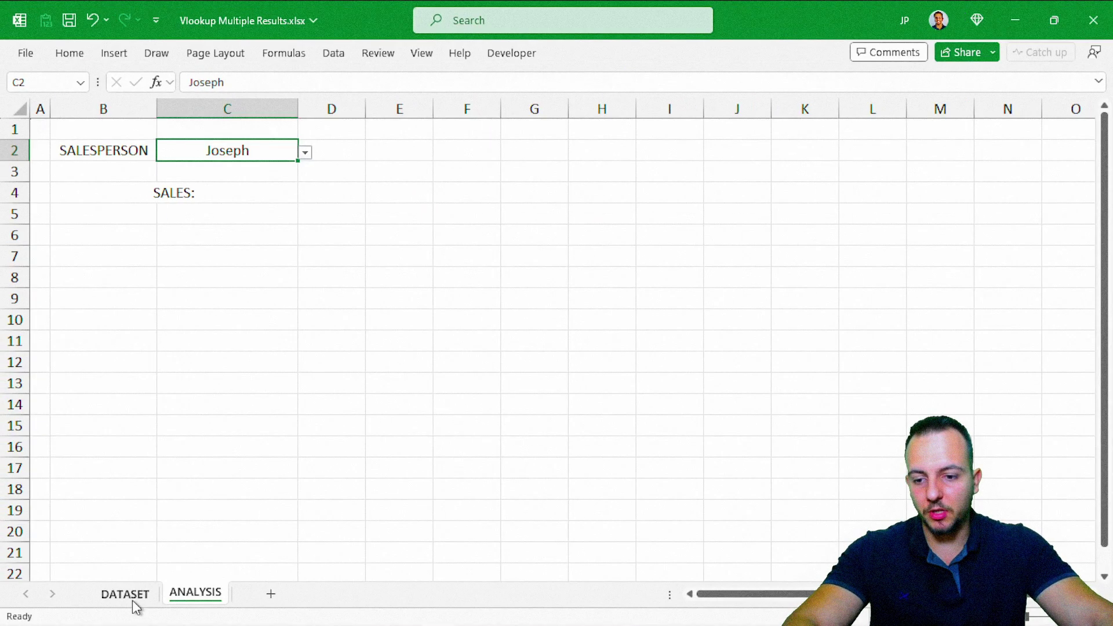
On the DATASET sheet, mark the chosen salesperson's entries in the SALESPERSON column with red boxes.
left_click(137, 604)
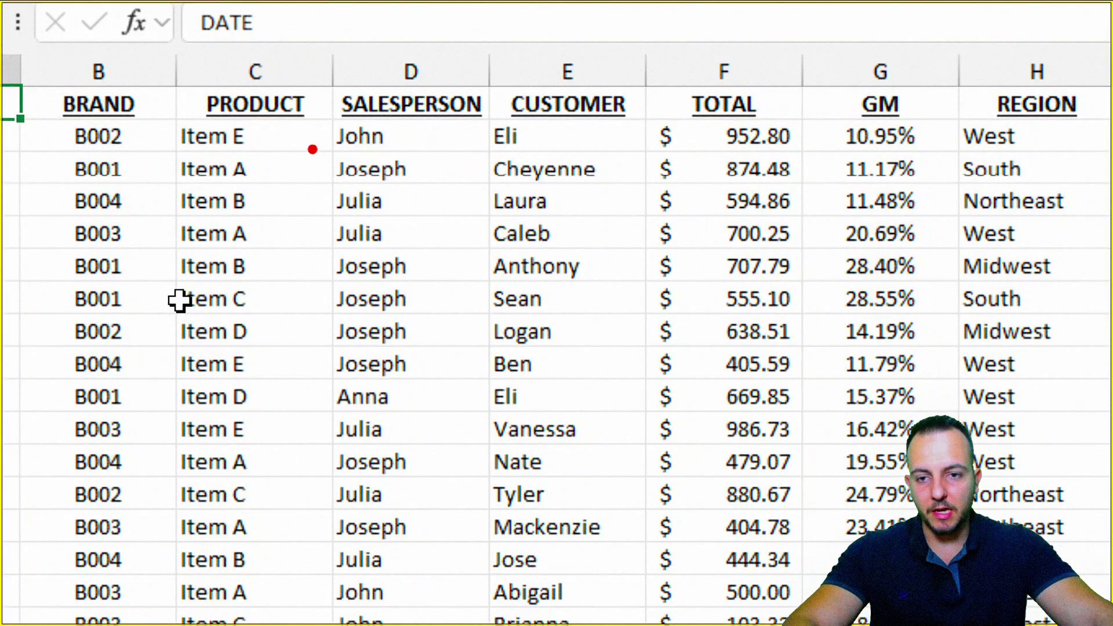
left_click_drag(309, 144, 435, 182)
left_click_drag(307, 246, 428, 390)
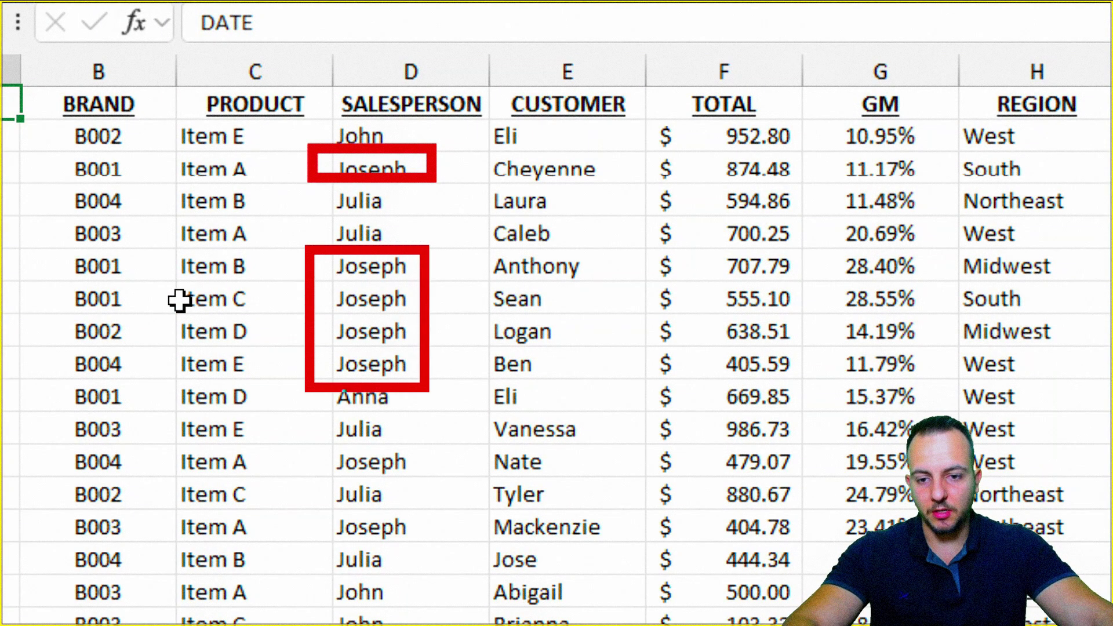
mouse_move(323, 441)
left_mouse_down()
mouse_move(447, 505)
mouse_move(447, 484)
left_mouse_up()
left_click_drag(312, 513, 421, 544)
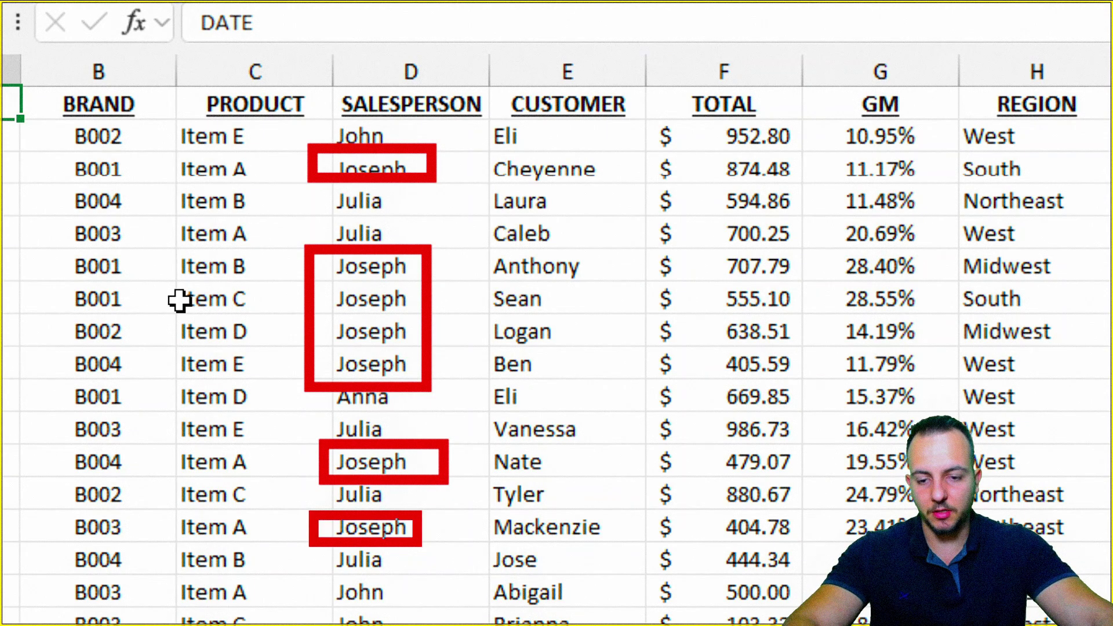
Draw red arrows from the boxed salesperson entries to their amounts in the TOTAL column.
left_click_drag(690, 167, 440, 167)
left_click_drag(679, 307, 441, 307)
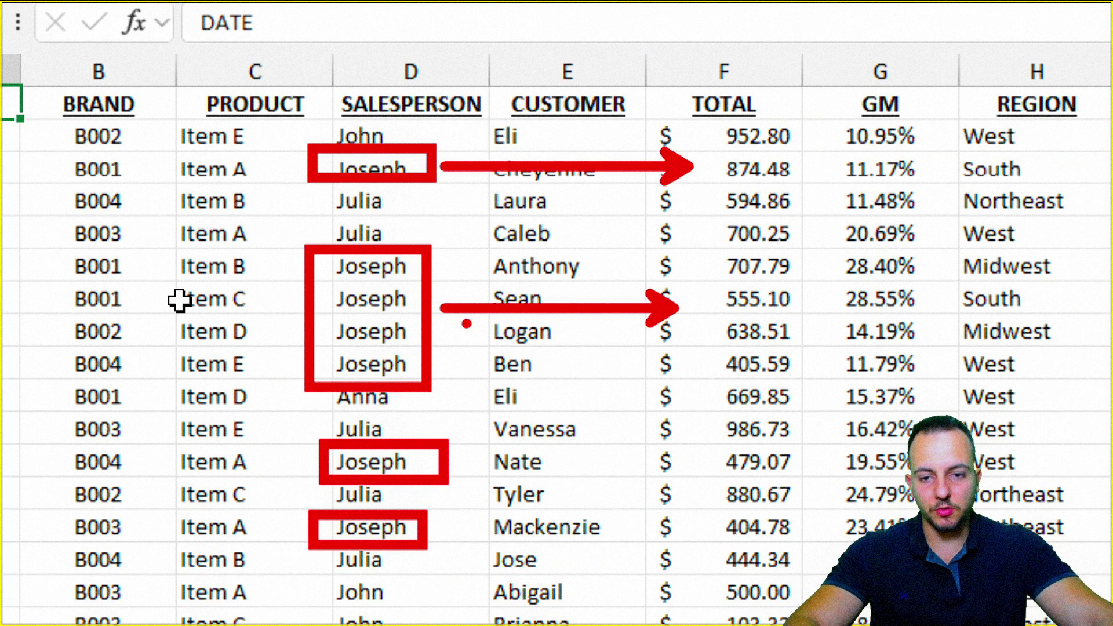
mouse_move(449, 458)
left_mouse_down()
mouse_move(655, 458)
mouse_move(467, 474)
left_mouse_up()
key("ctrl+z")
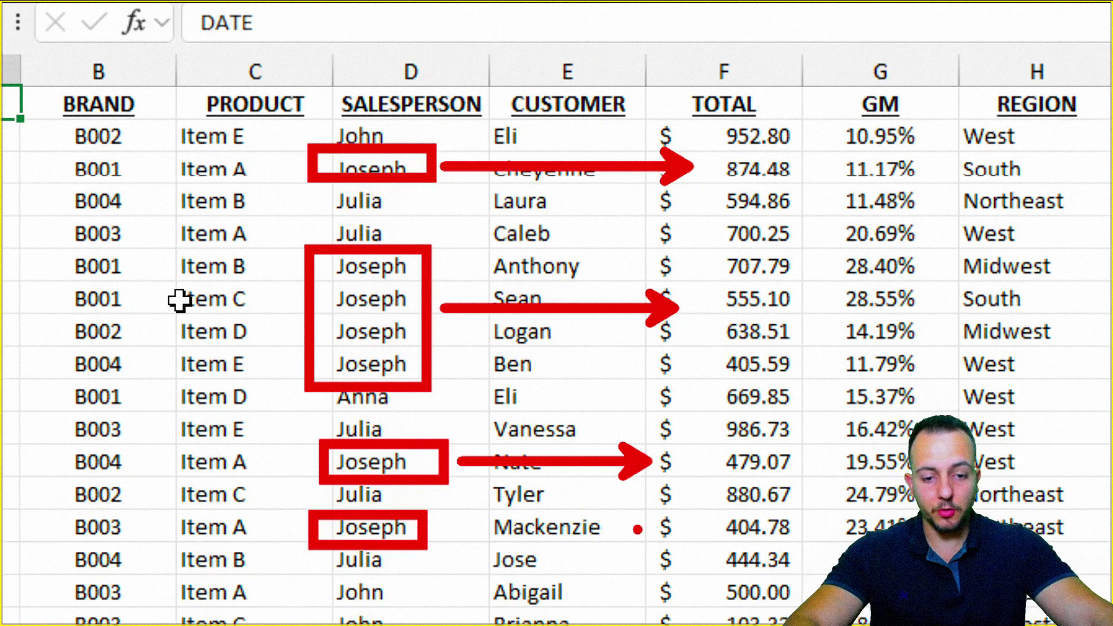
left_click_drag(638, 529, 444, 530)
Start a VLOOKUP formula in C5 of the ANALYSIS sheet with C2 as the lookup value.
left_click(193, 592)
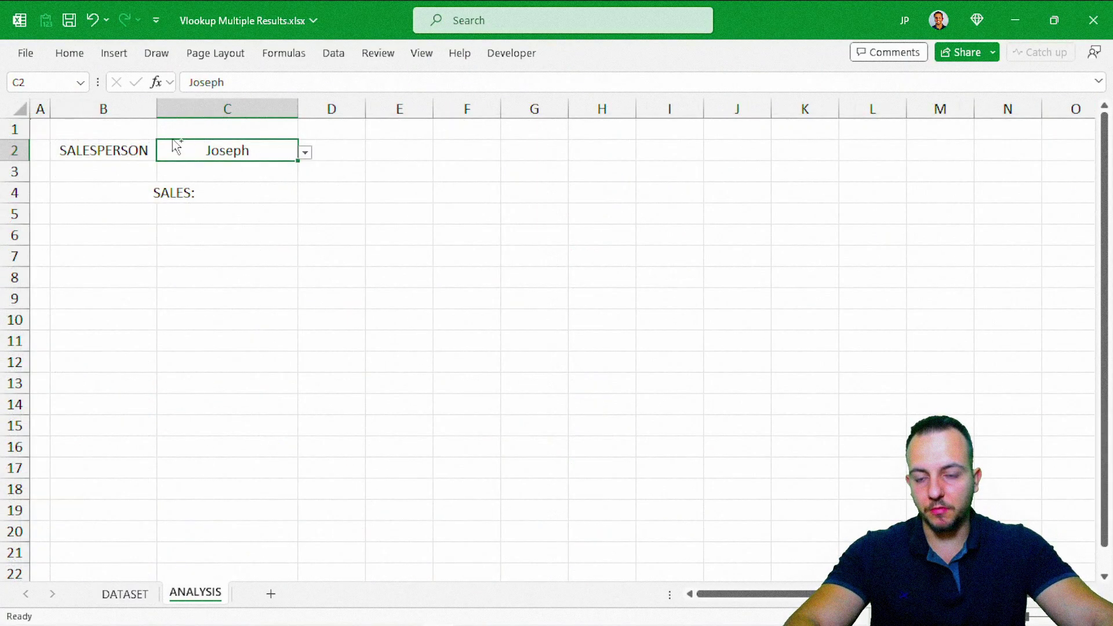
key("Down")
key("Down")
key("Down")
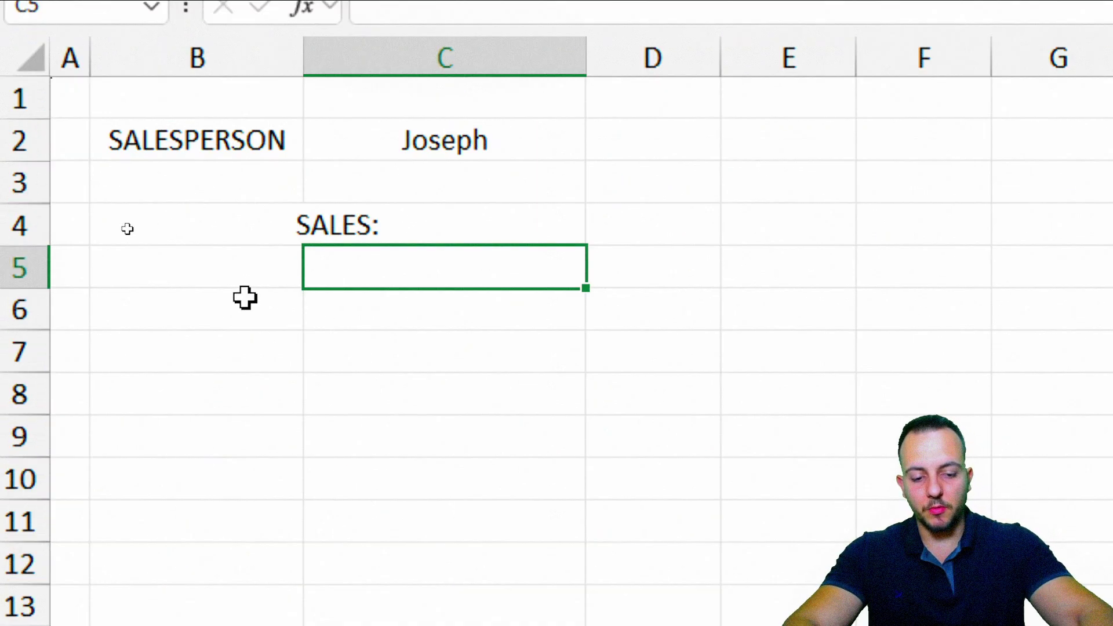
type("=")
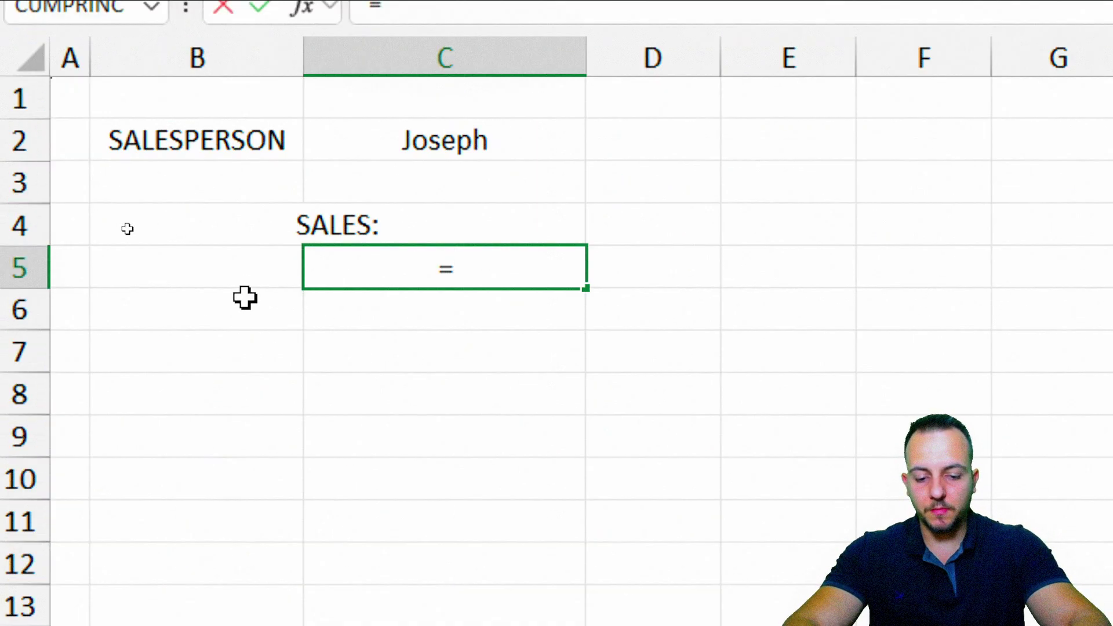
type("vlook")
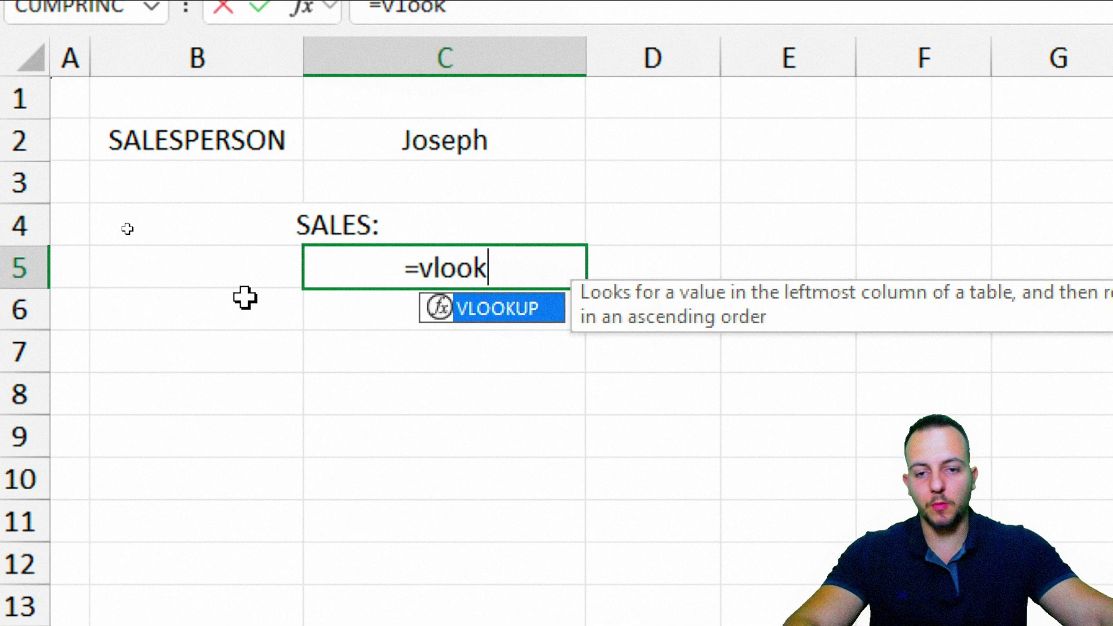
double_click(513, 310)
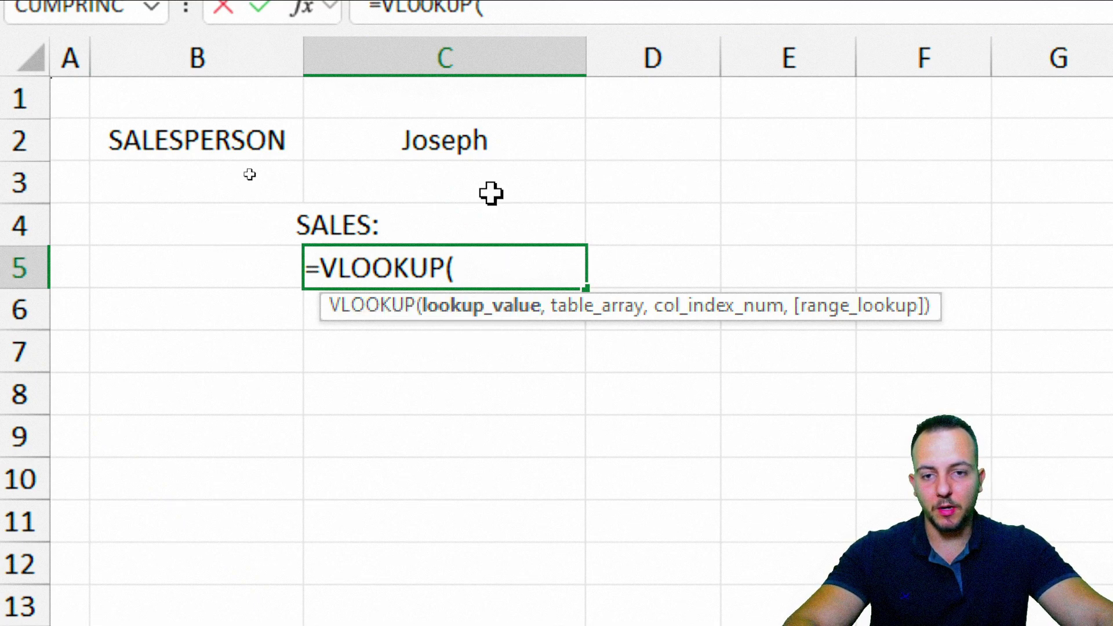
left_click(472, 146)
type(",")
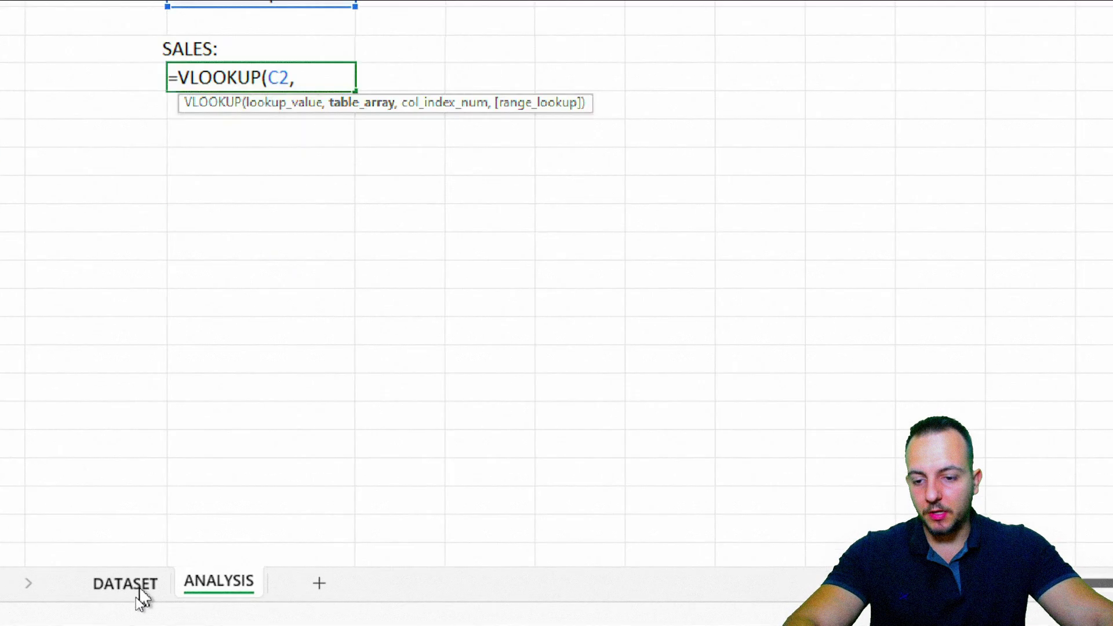
Set the VLOOKUP's table array to columns D:H of the DATASET sheet and continue to the column index argument.
left_click(139, 569)
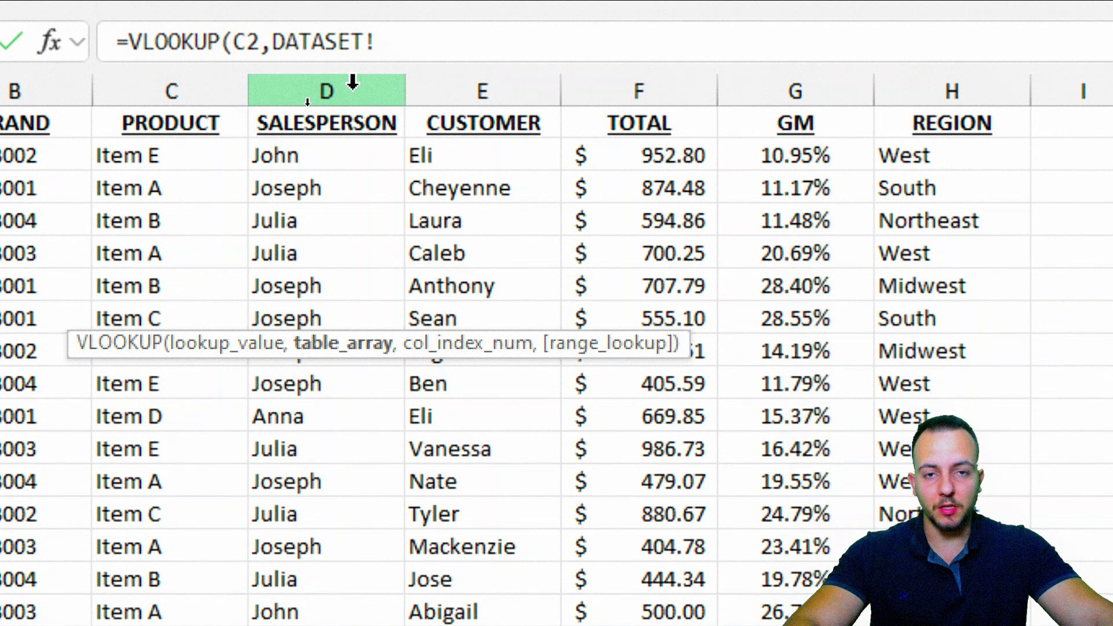
left_click(365, 88)
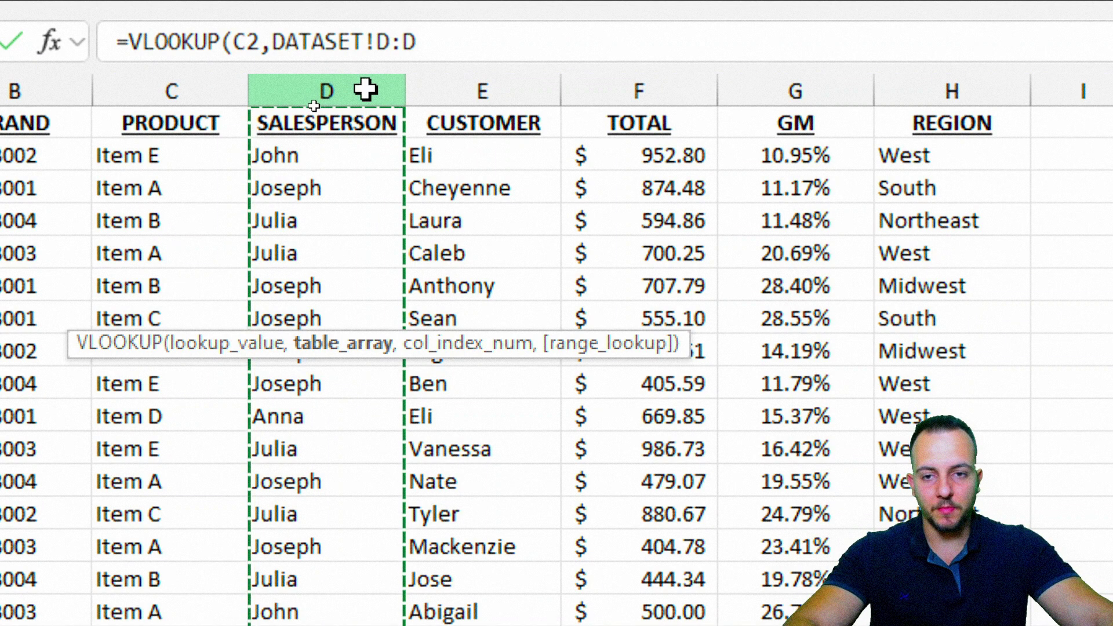
left_click_drag(365, 88, 957, 89)
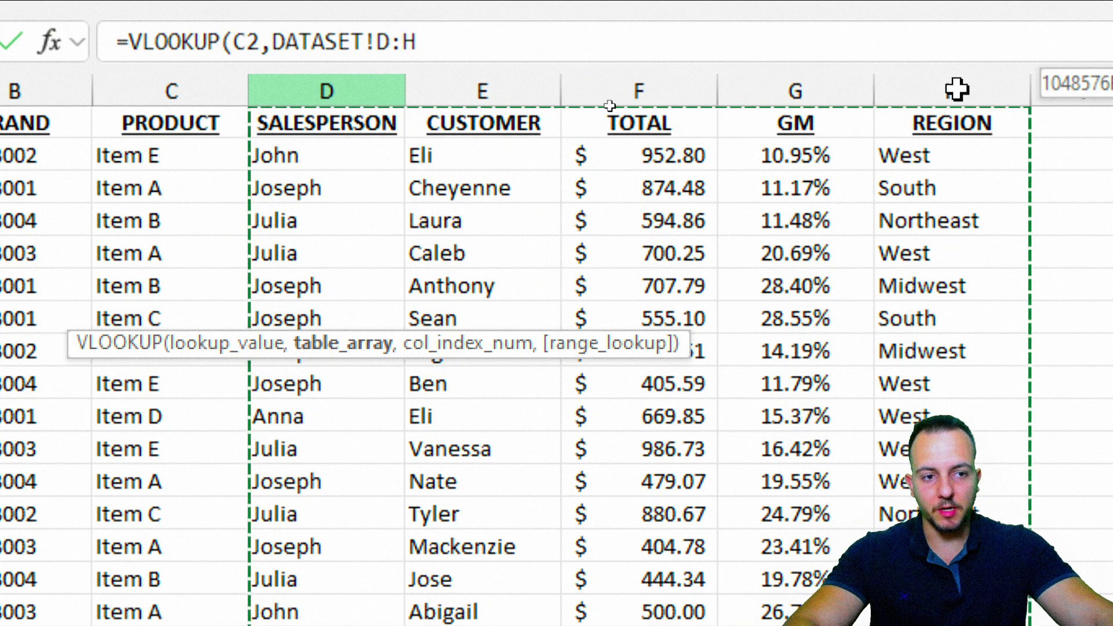
type(",")
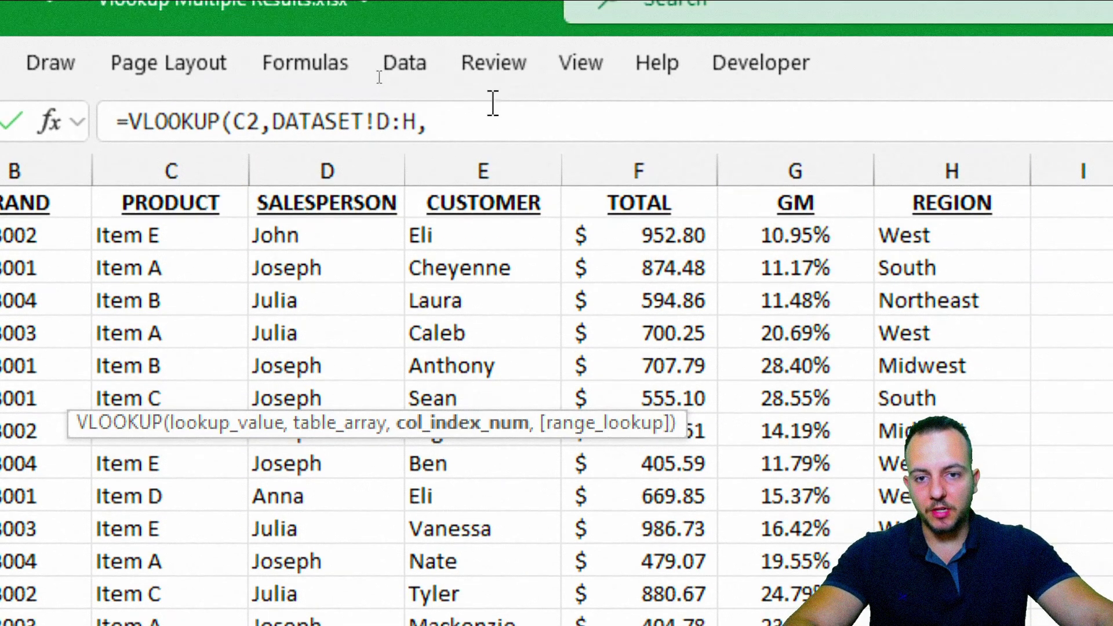
left_click(499, 38)
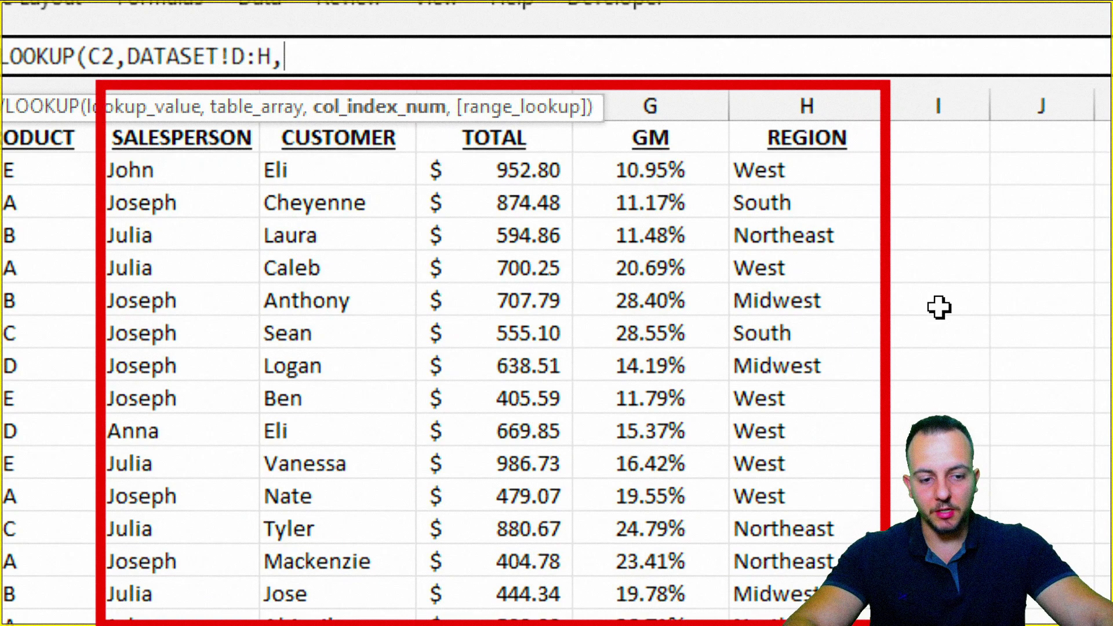
Number the SALESPERSON, CUSTOMER and TOTAL columns 1 to 3 in red, box the TOTAL header, underline the 3, and clear the annotations.
mouse_move(162, 238)
left_mouse_down()
mouse_move(212, 322)
mouse_move(179, 347)
left_mouse_up()
mouse_move(301, 260)
left_mouse_down()
mouse_move(304, 250)
mouse_move(365, 339)
left_mouse_up()
mouse_move(473, 259)
left_mouse_down()
mouse_move(492, 339)
mouse_move(450, 337)
left_mouse_up()
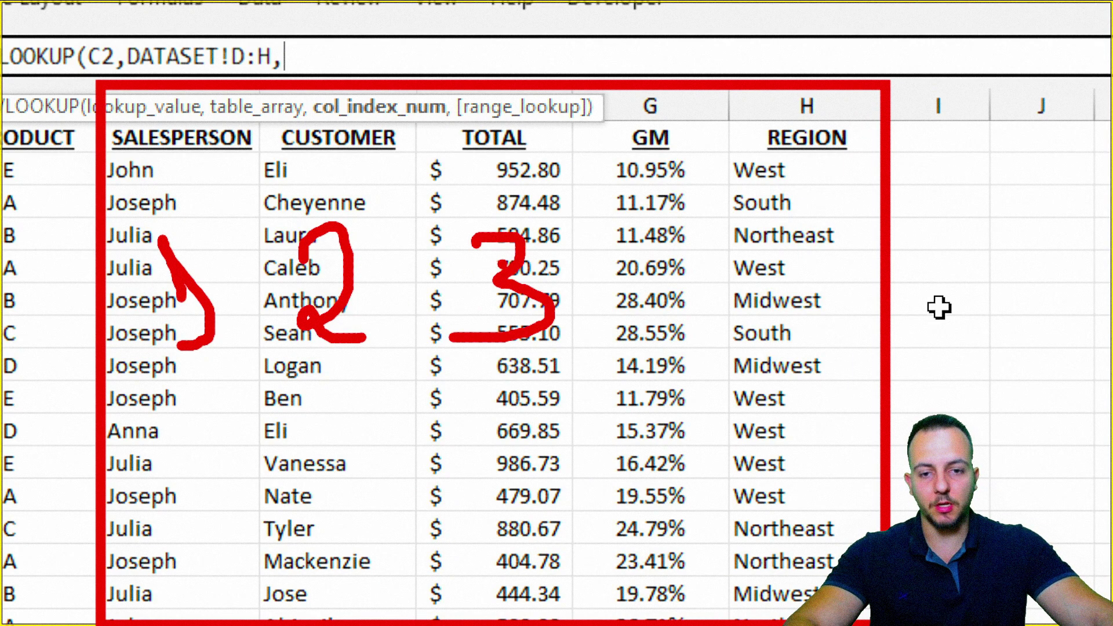
left_click_drag(437, 110, 549, 160)
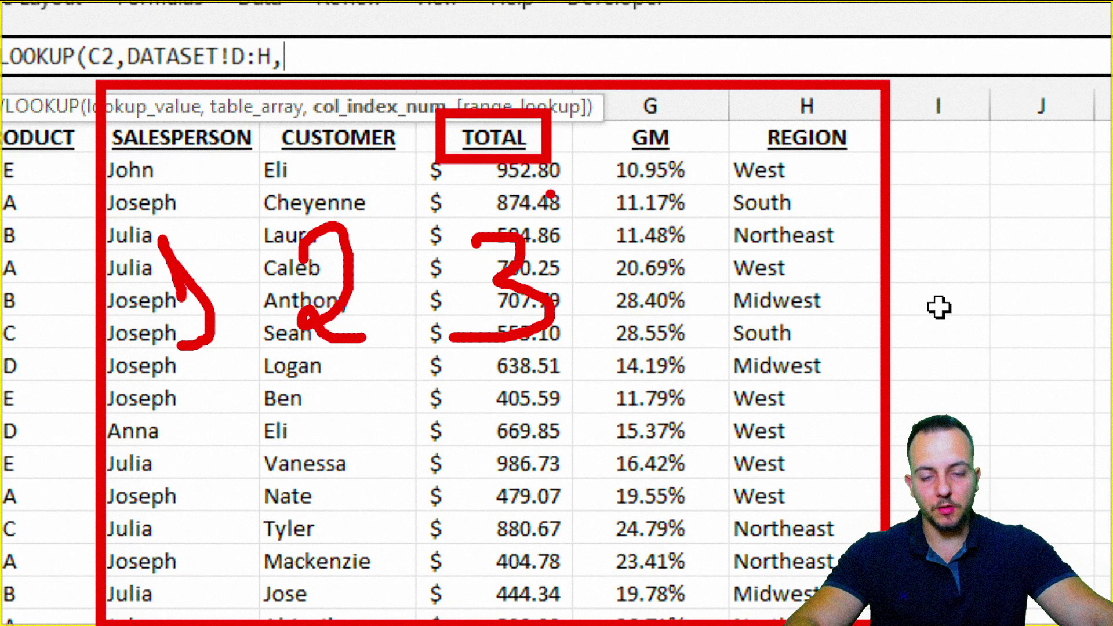
left_click_drag(433, 375, 591, 333)
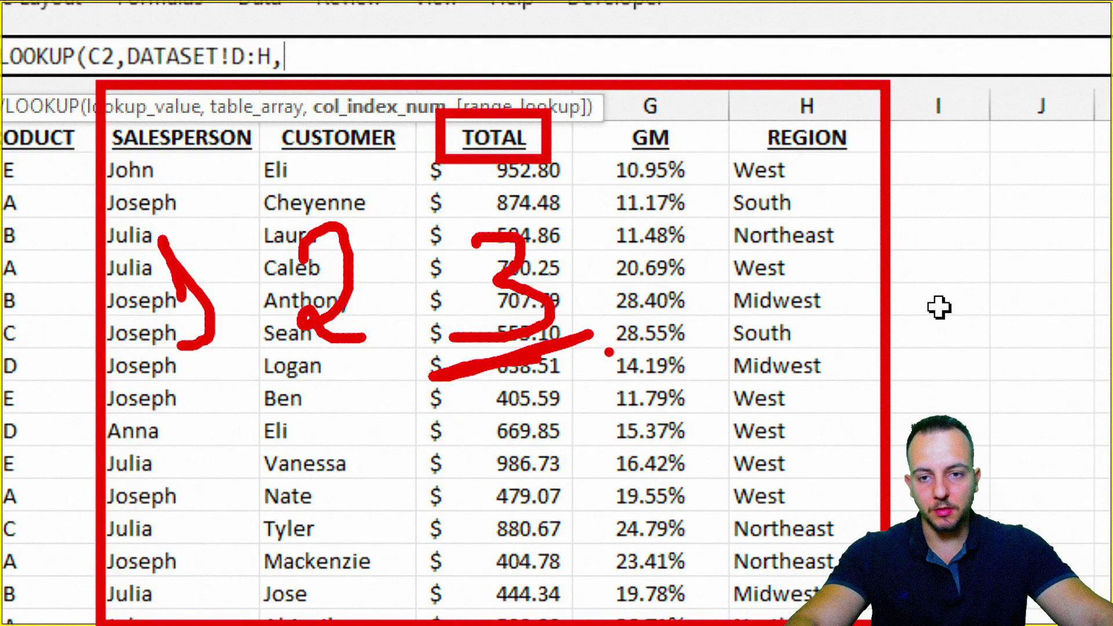
key("Escape")
Complete the VLOOKUP in C5 with column index 3 and FALSE for an exact match.
type("3,")
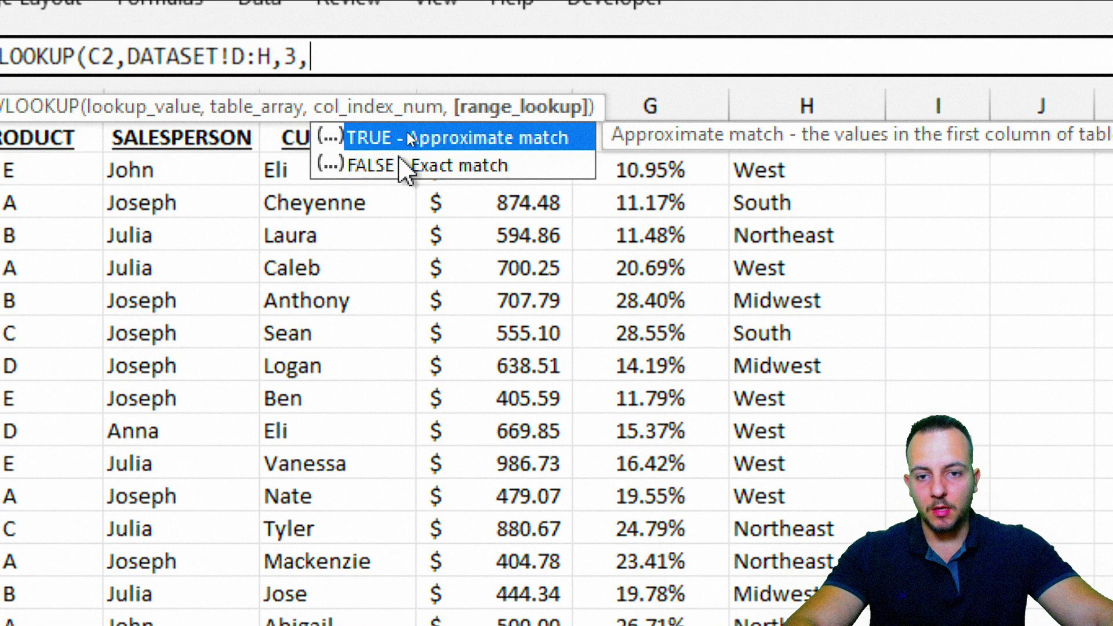
double_click(467, 166)
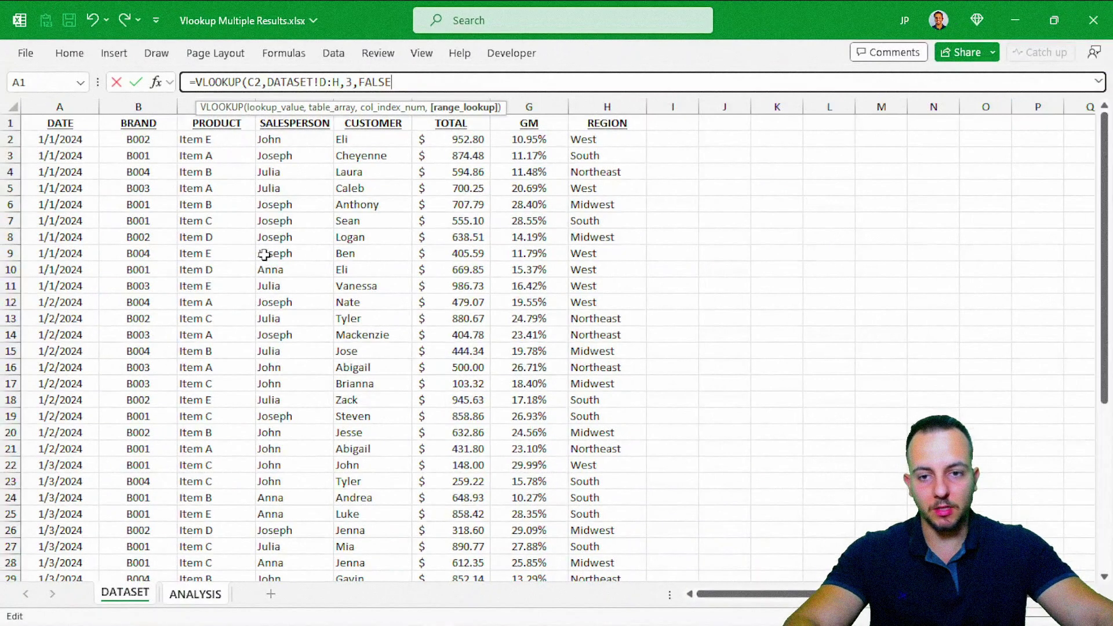
key("Return")
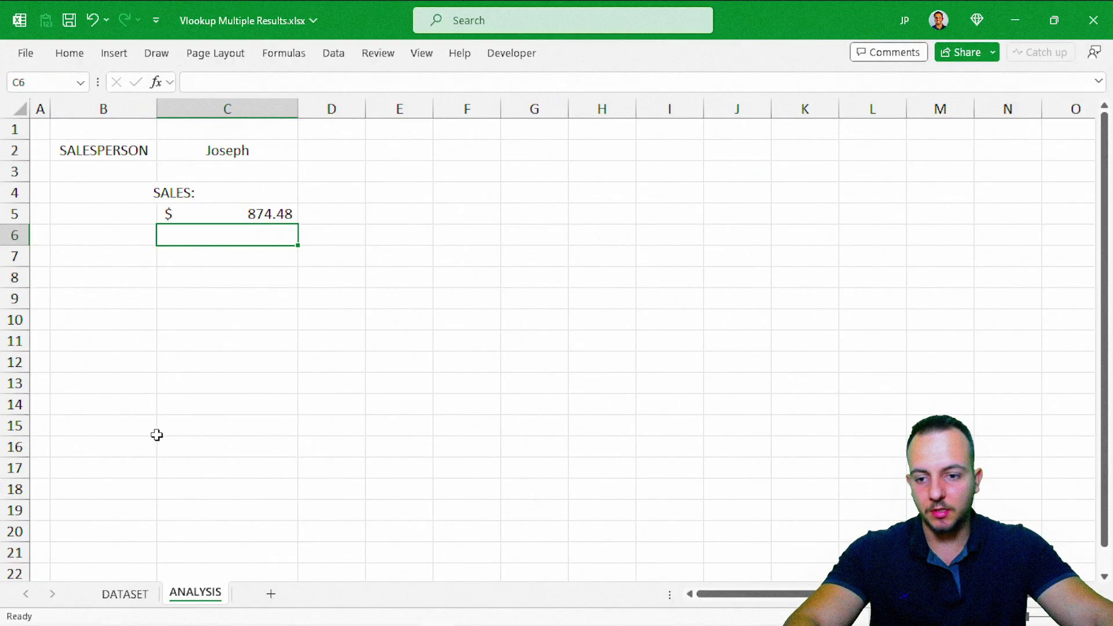
Compare the VLOOKUP result in C5 of the ANALYSIS sheet with the salesperson's entries on the DATASET sheet.
left_click(124, 594)
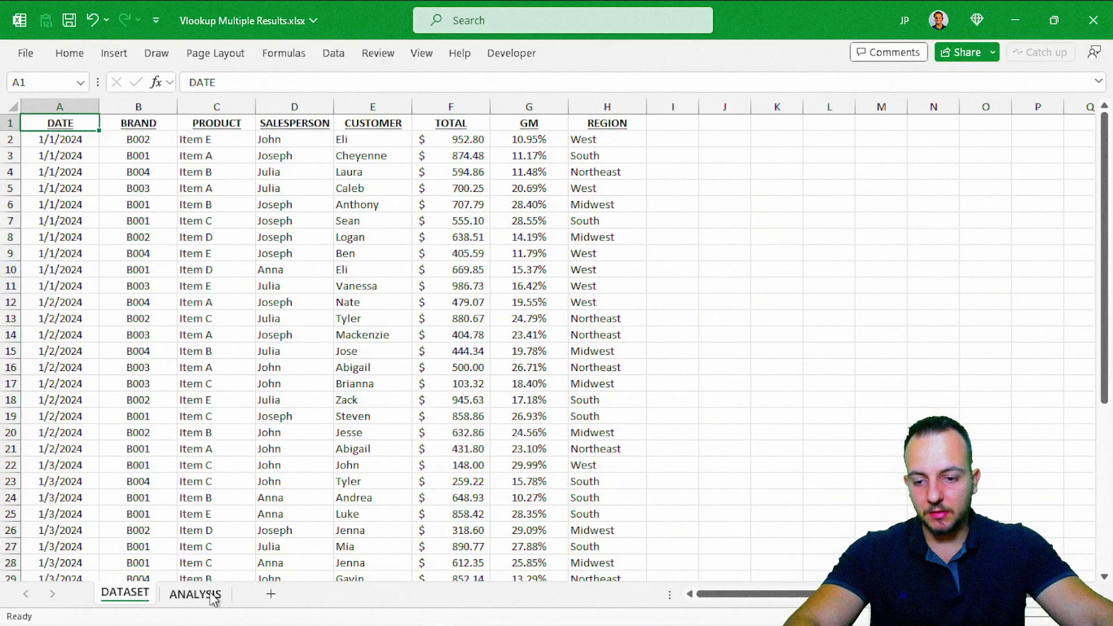
left_click(195, 592)
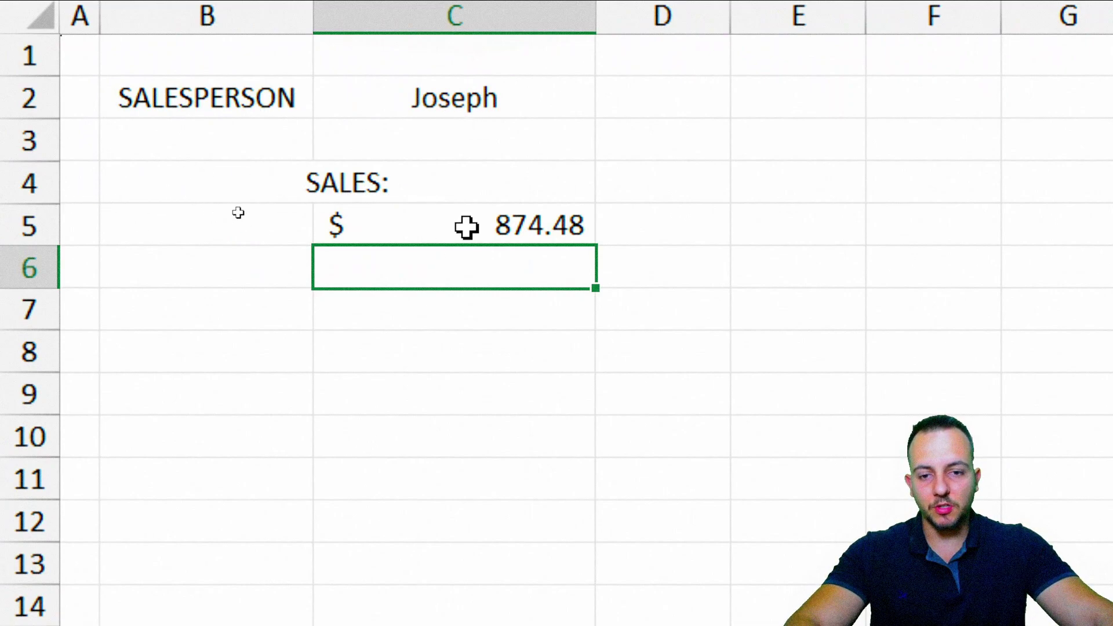
left_click_drag(464, 226, 464, 427)
left_click(523, 278)
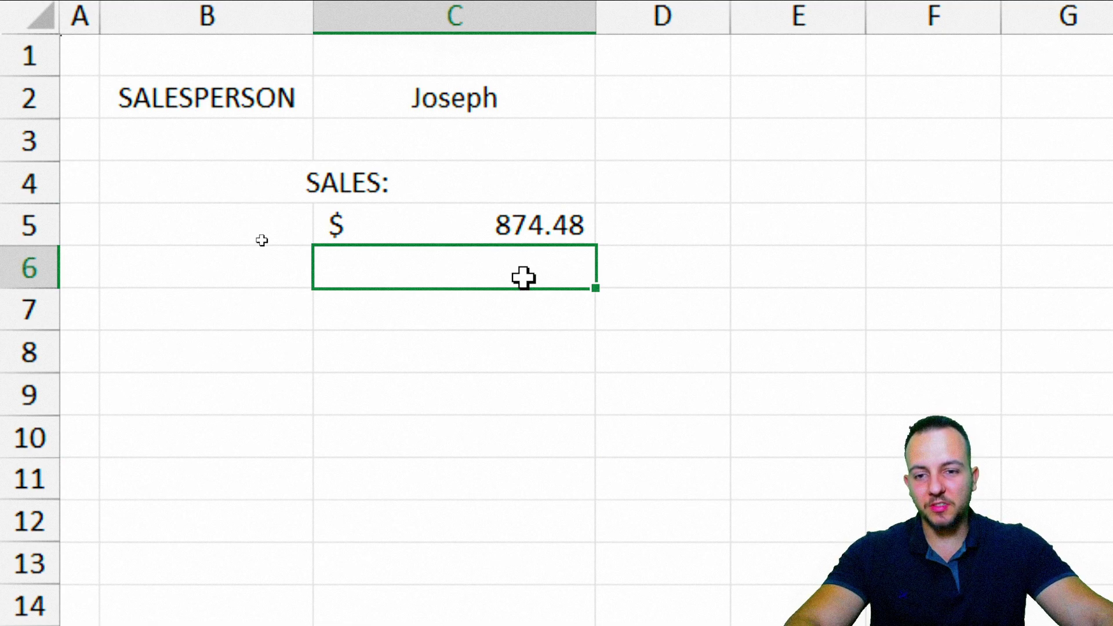
Review the VLOOKUP formula in C5 without changing it and clear the cell.
double_click(510, 221)
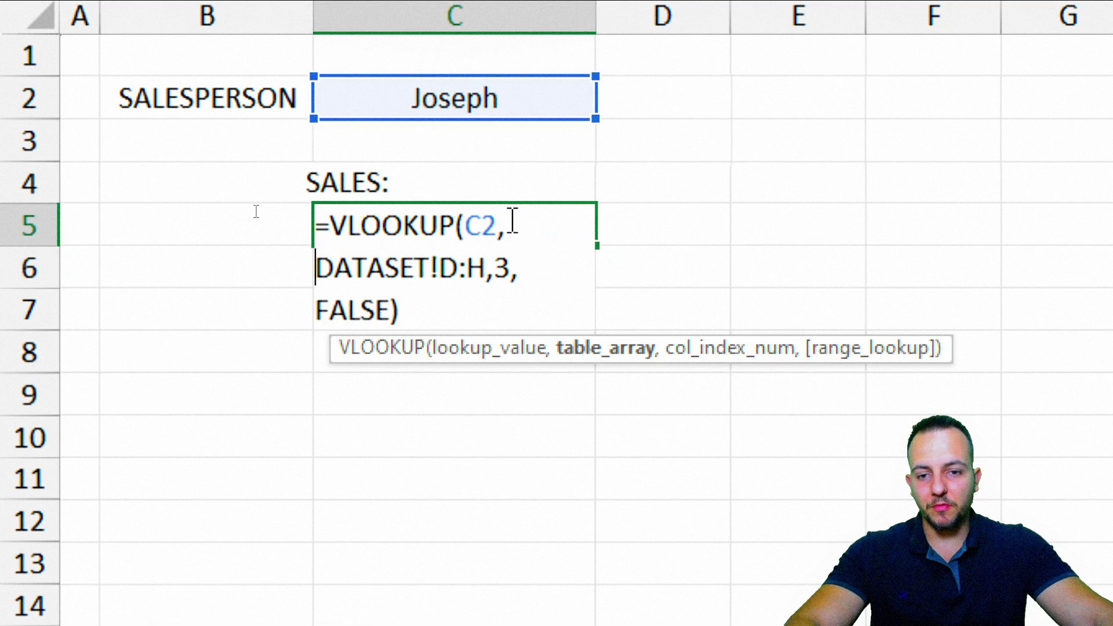
left_click_drag(450, 303, 302, 243)
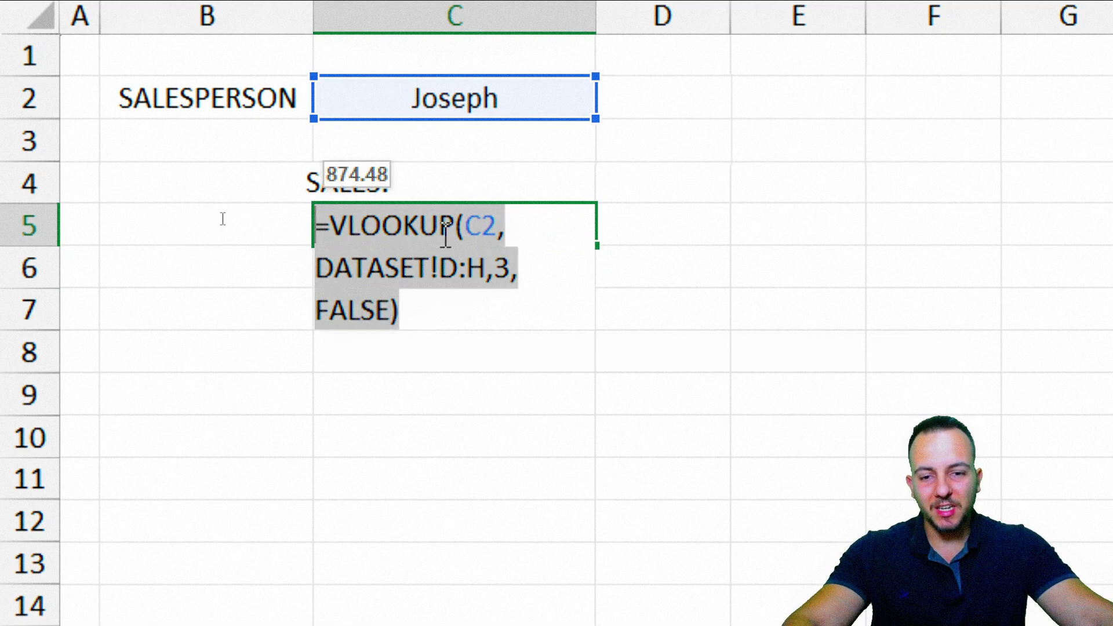
key("Escape")
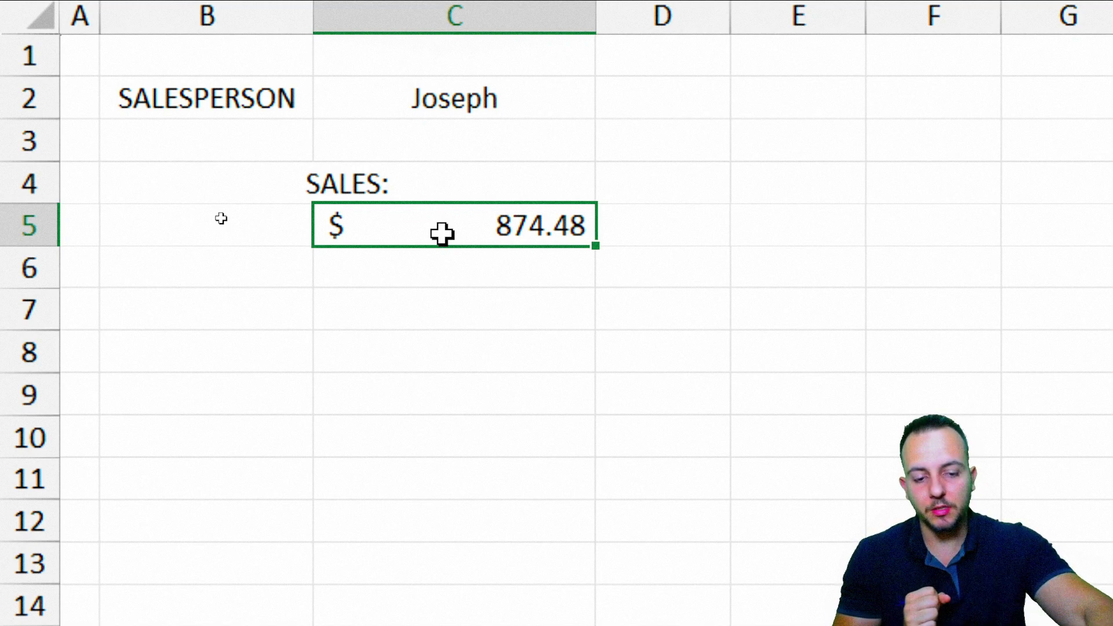
key("Delete")
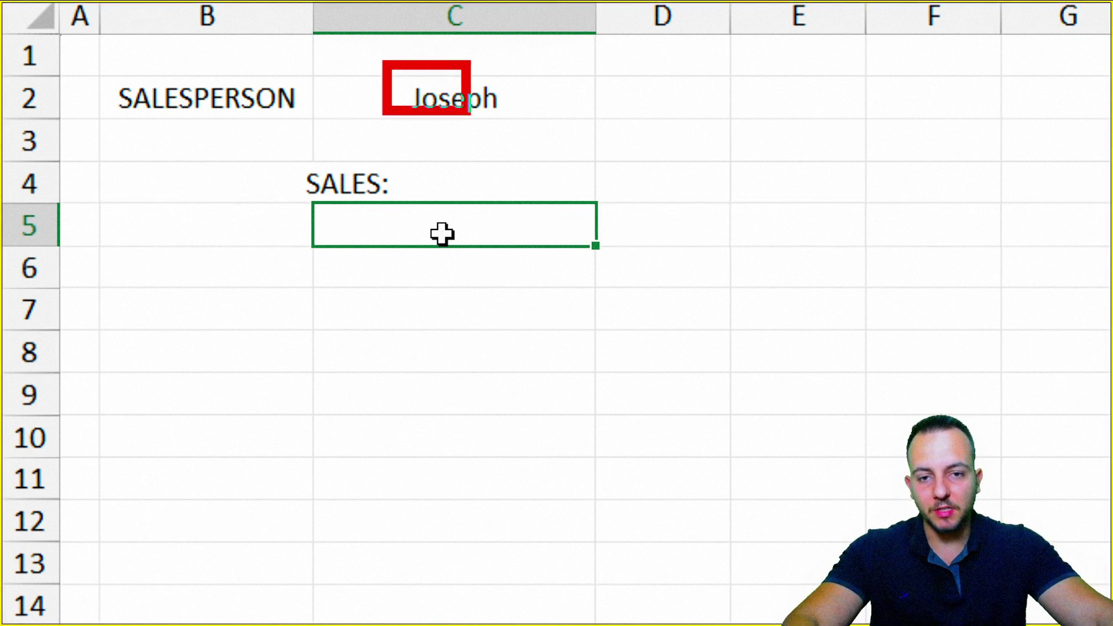
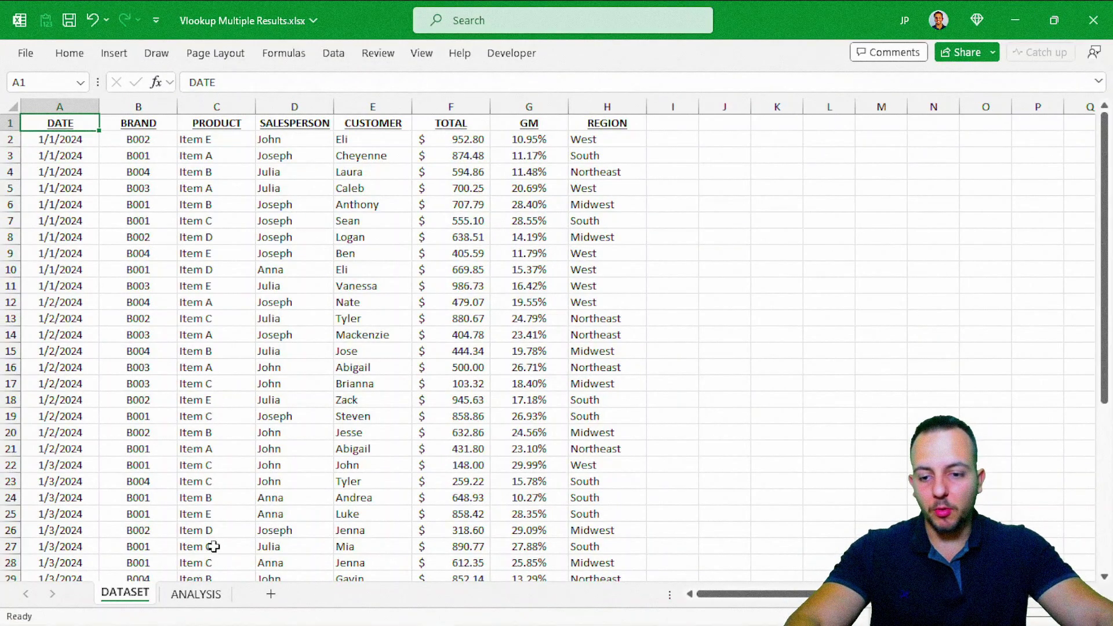
On the ANALYSIS sheet, enter the numbers 1 to 4 in cells B5 to B8.
left_click(200, 594)
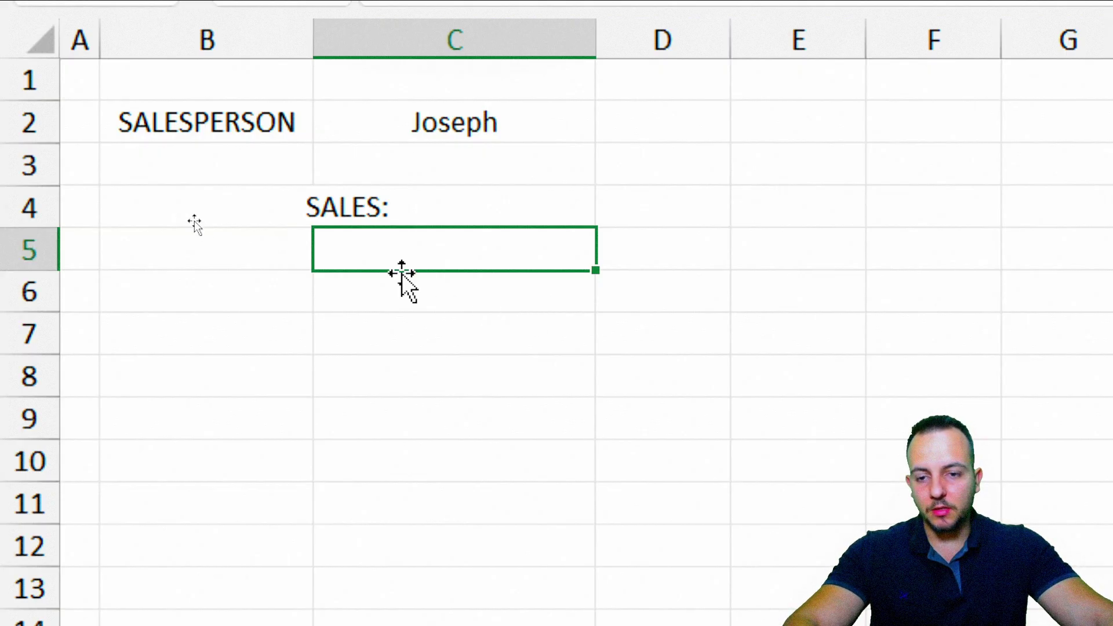
key("Left")
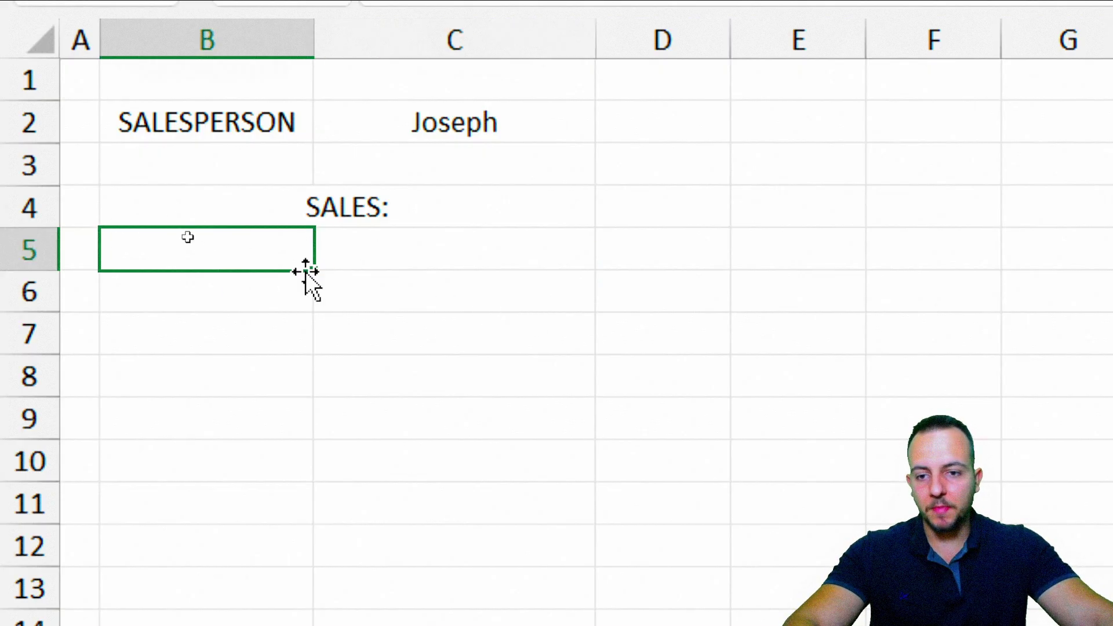
key("Return")
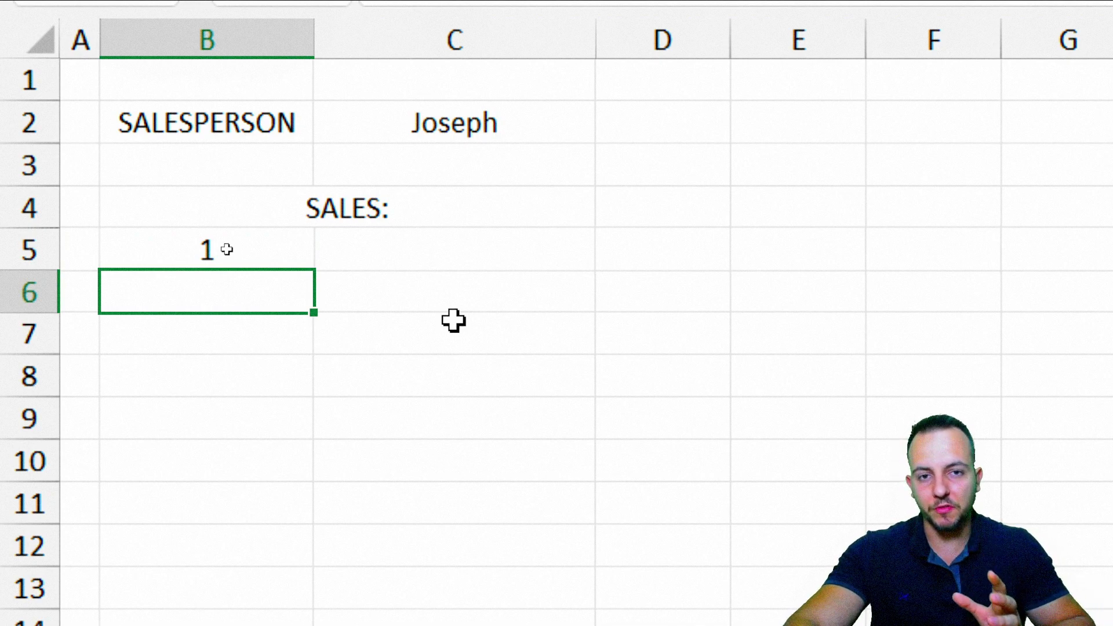
type("2")
key("Return")
type("3")
key("Return")
type("4")
key("Return")
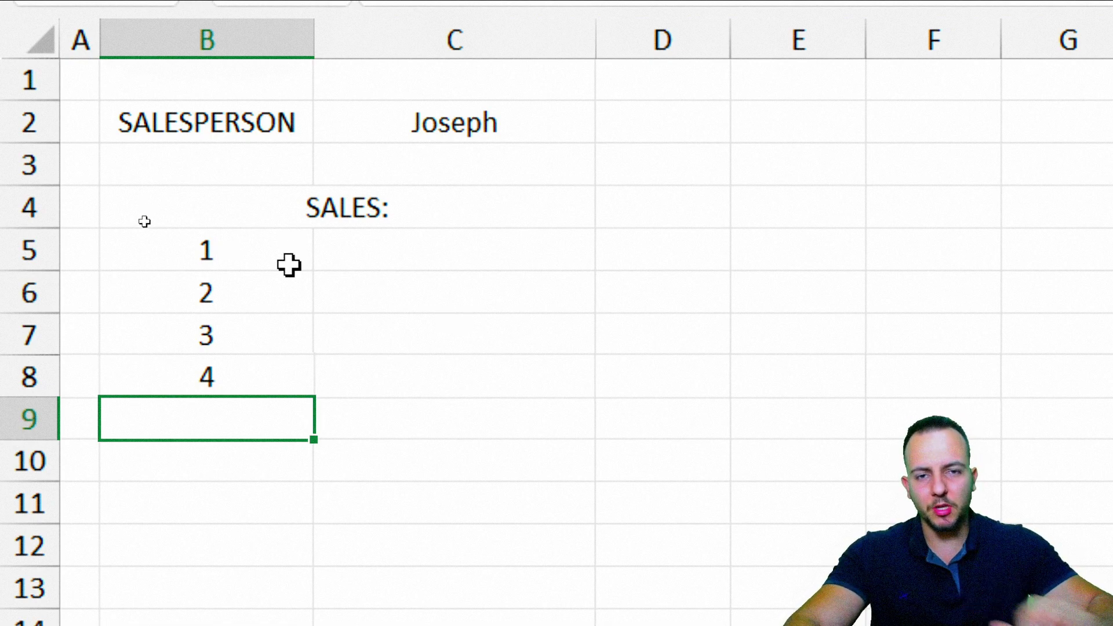
Extend the number series in column B down to 15 in B19.
left_click_drag(239, 256, 230, 377)
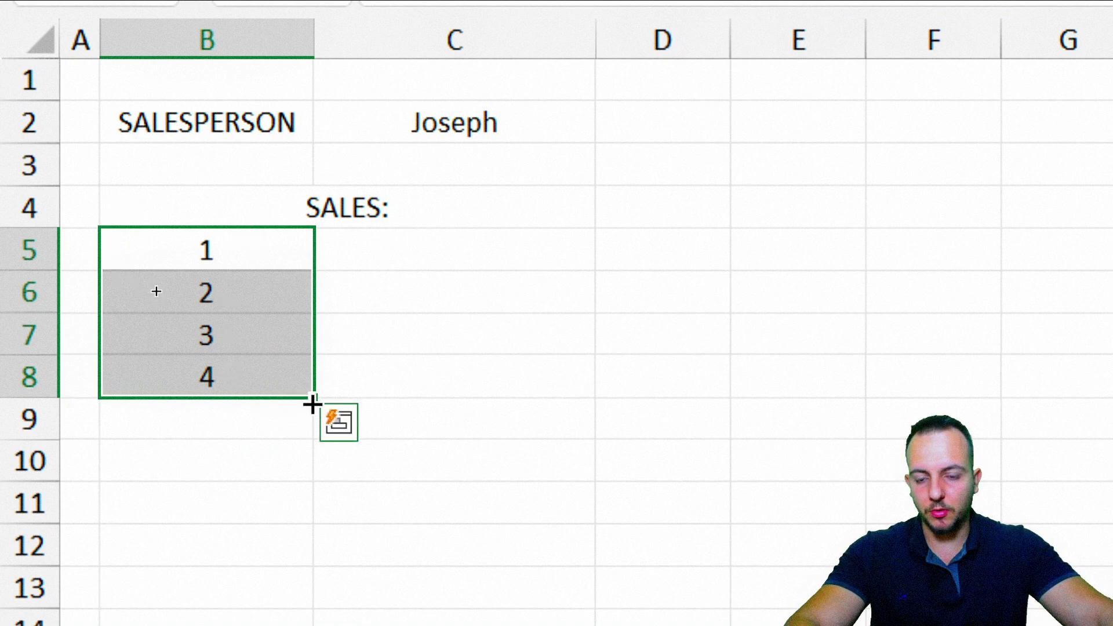
left_click_drag(313, 404, 278, 408)
scroll(339, 71, "up", 1)
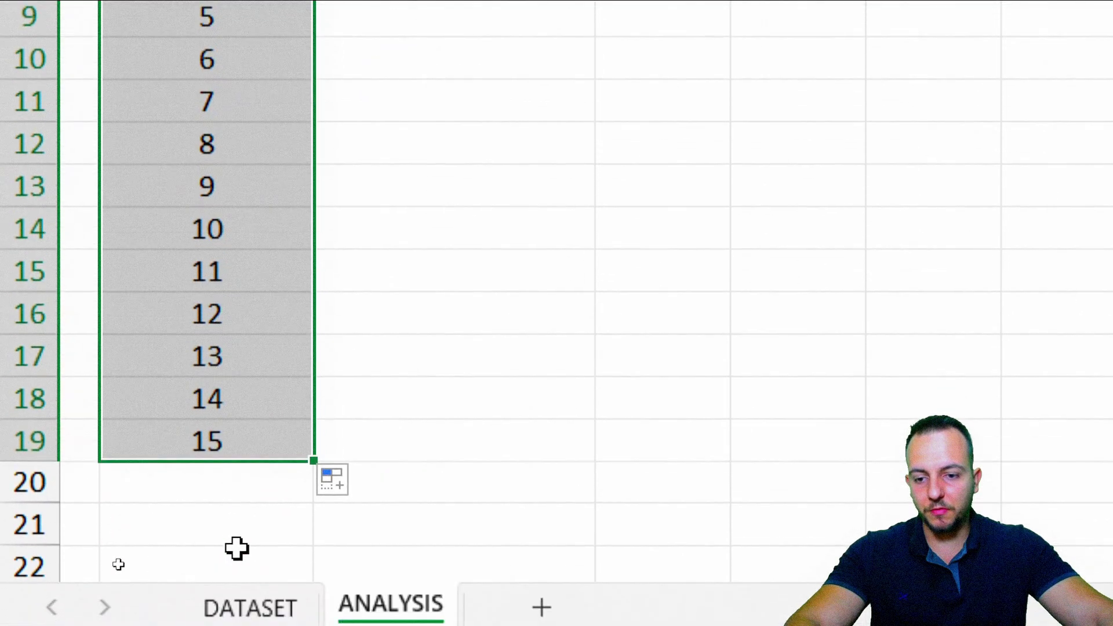
Enter =C2&B5 in C5 to join the selected salesperson's name with the first number.
key("Right")
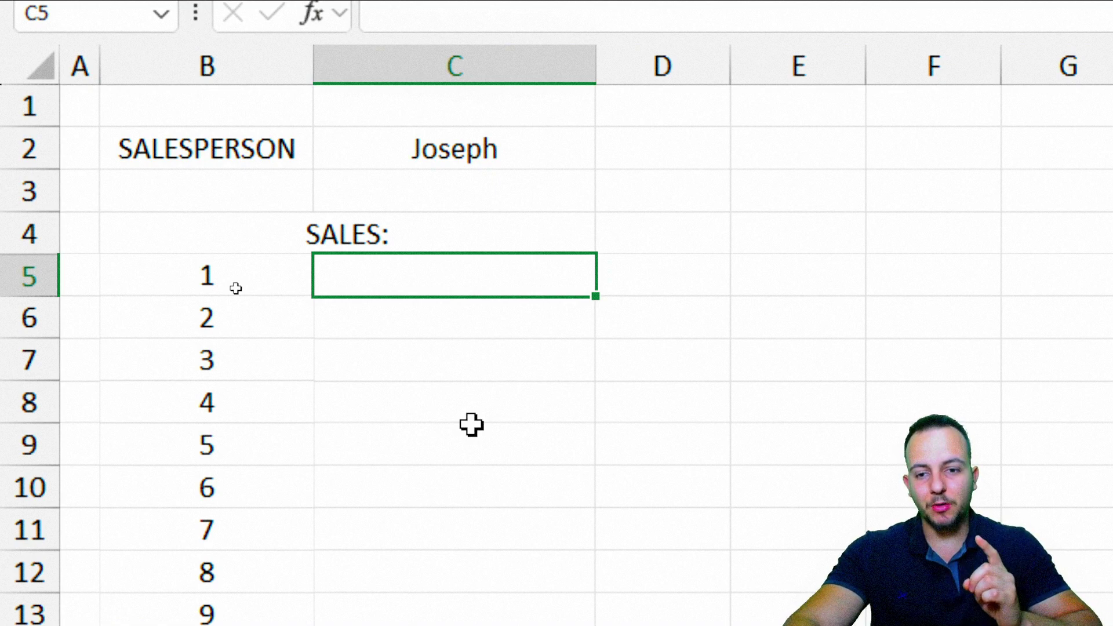
type("=")
left_click(477, 157)
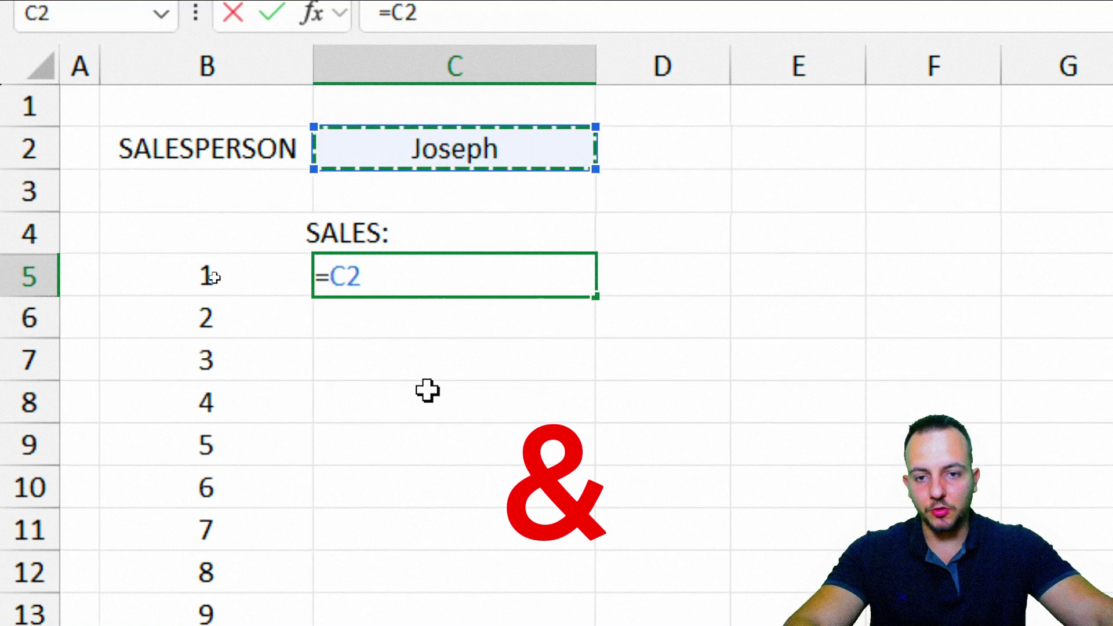
type("&")
left_click(235, 275)
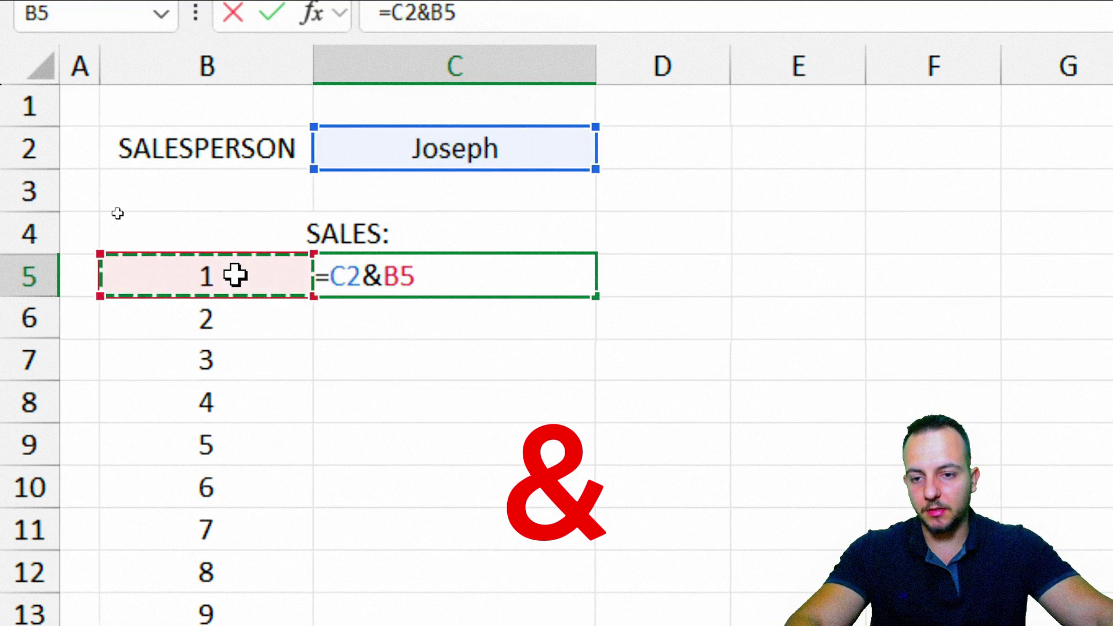
key("Return")
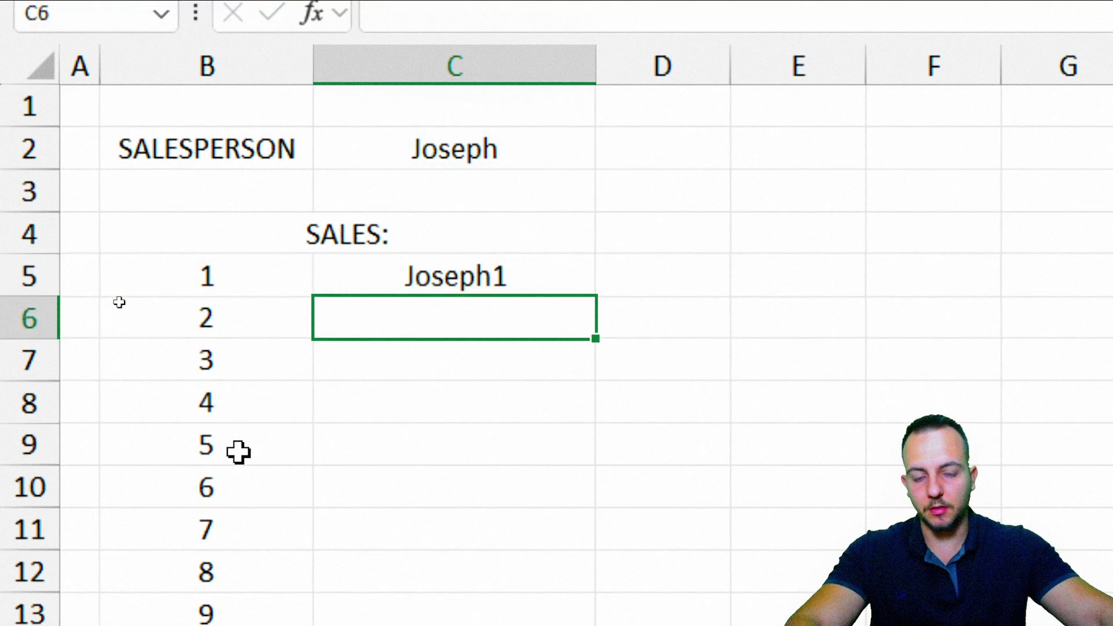
Make the C2 reference absolute in the C5 formula so it reads =$C$2&B5.
double_click(514, 277)
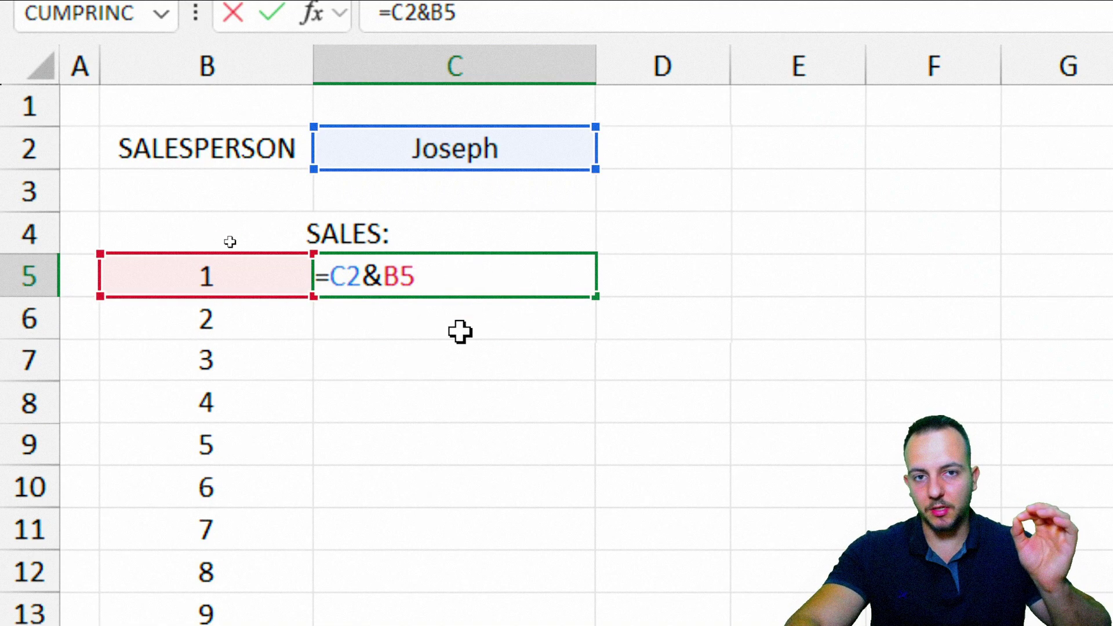
left_click_drag(330, 276, 362, 276)
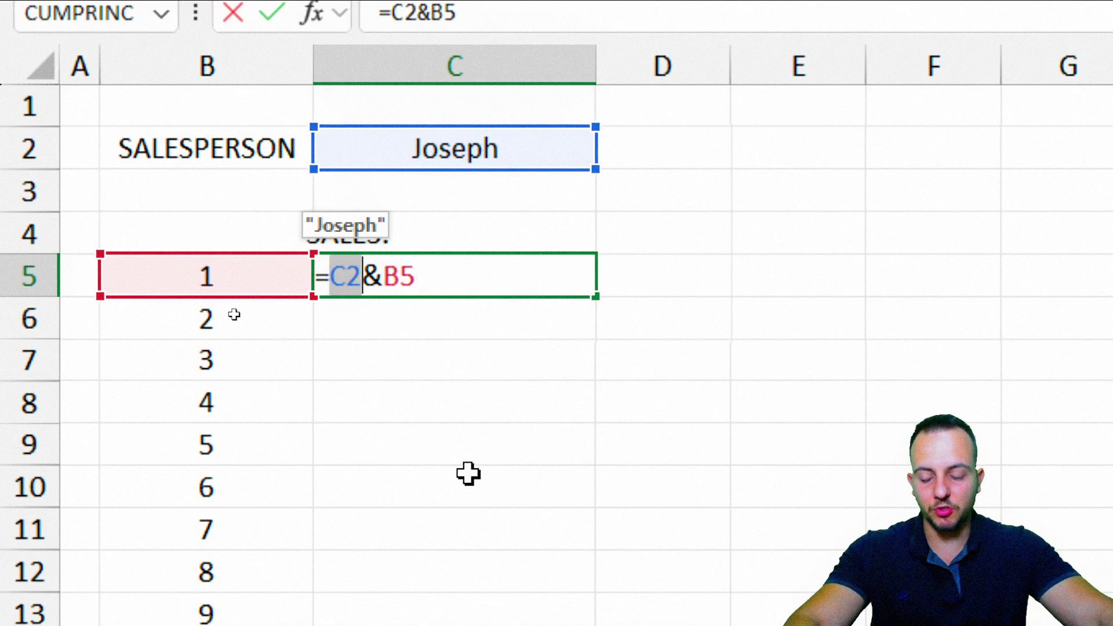
key("F4")
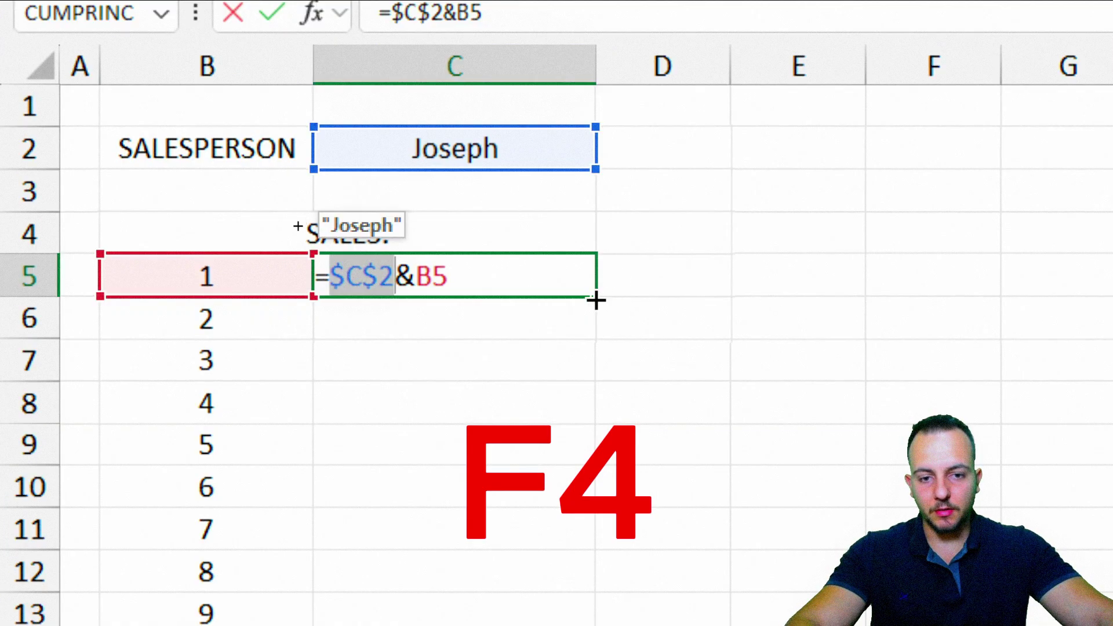
key("Return")
Fill the C5 formula down to C19 alongside the numbers 1 to 15.
left_click(553, 287)
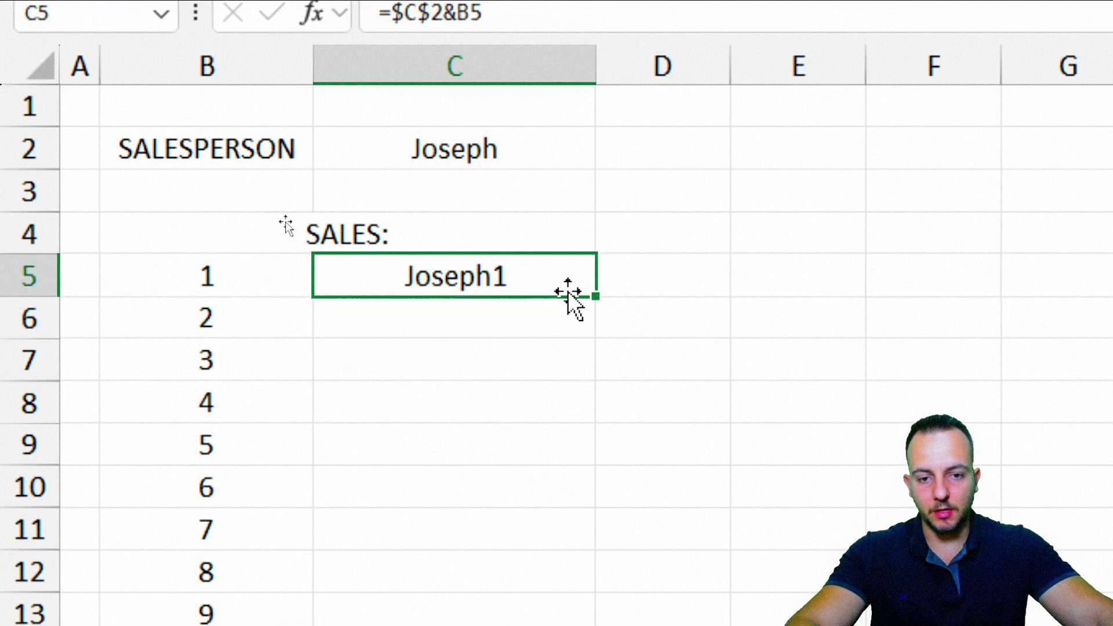
left_click_drag(592, 293, 545, 504)
scroll(522, 232, "up", 2)
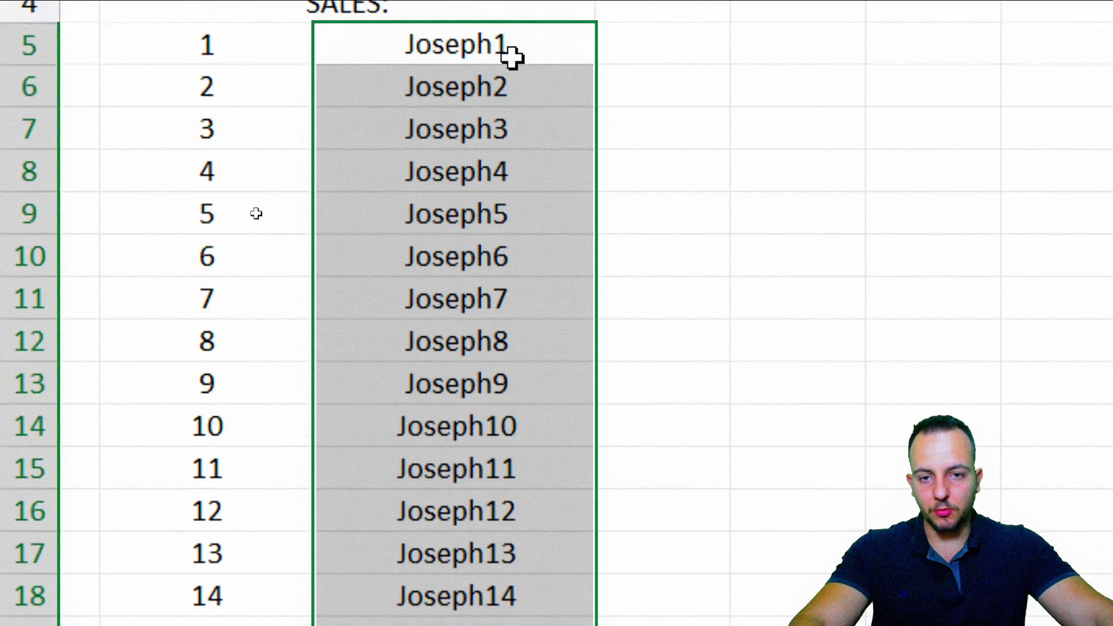
left_click(510, 26)
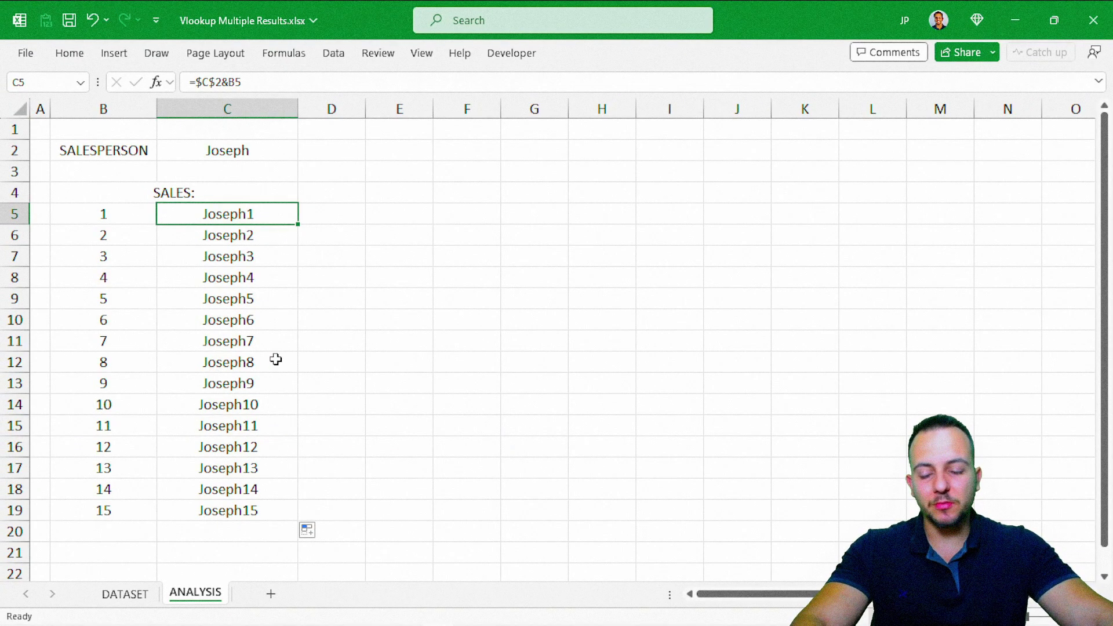
Insert three blank columns before the DATE column on the DATASET sheet.
key("ctrl+Page_Up")
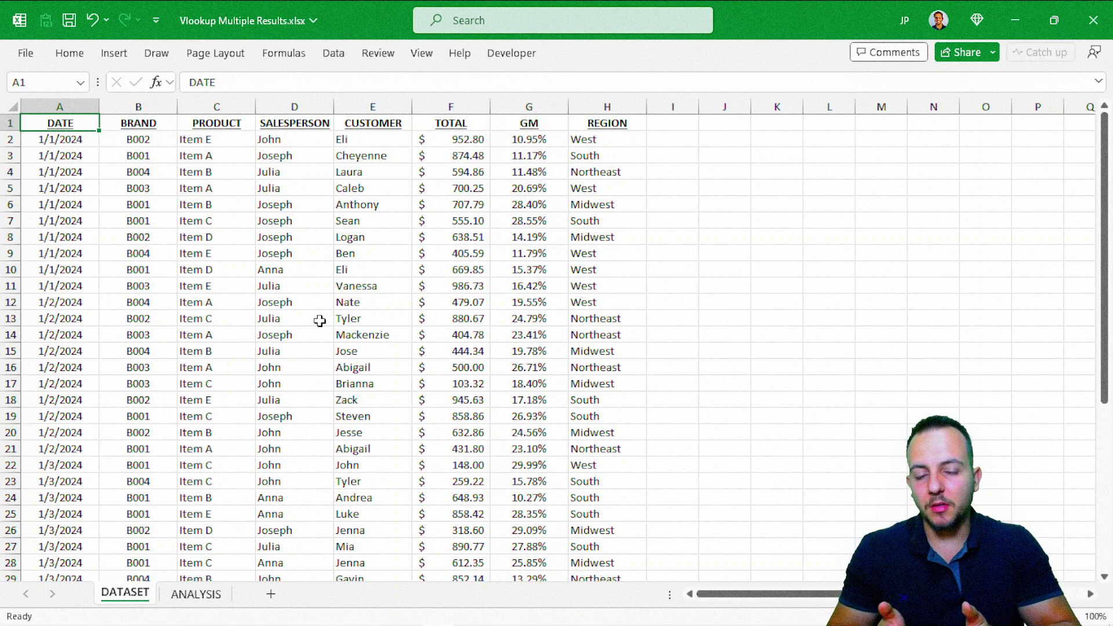
left_click_drag(672, 107, 985, 107)
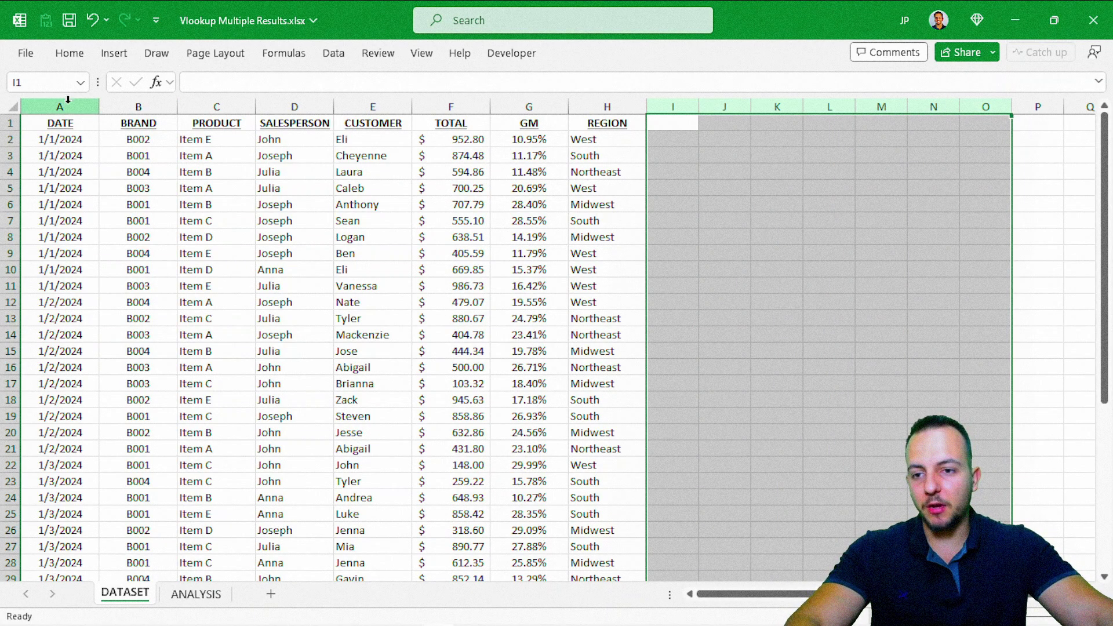
left_click(88, 107)
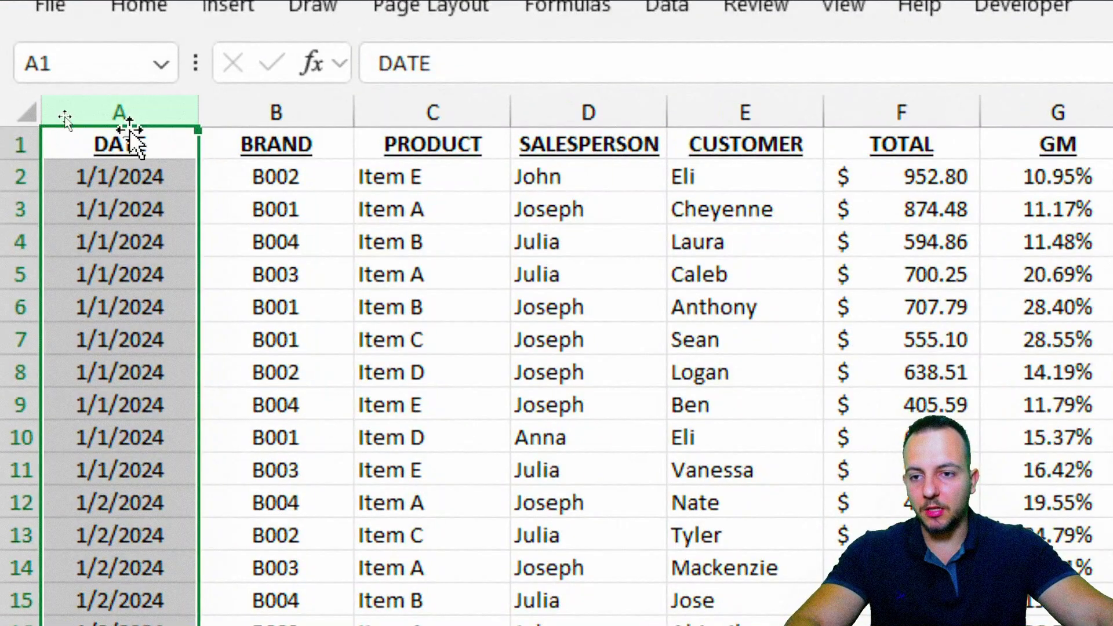
left_click(60, 124)
left_click(120, 108)
right_click(123, 109)
left_click(215, 432)
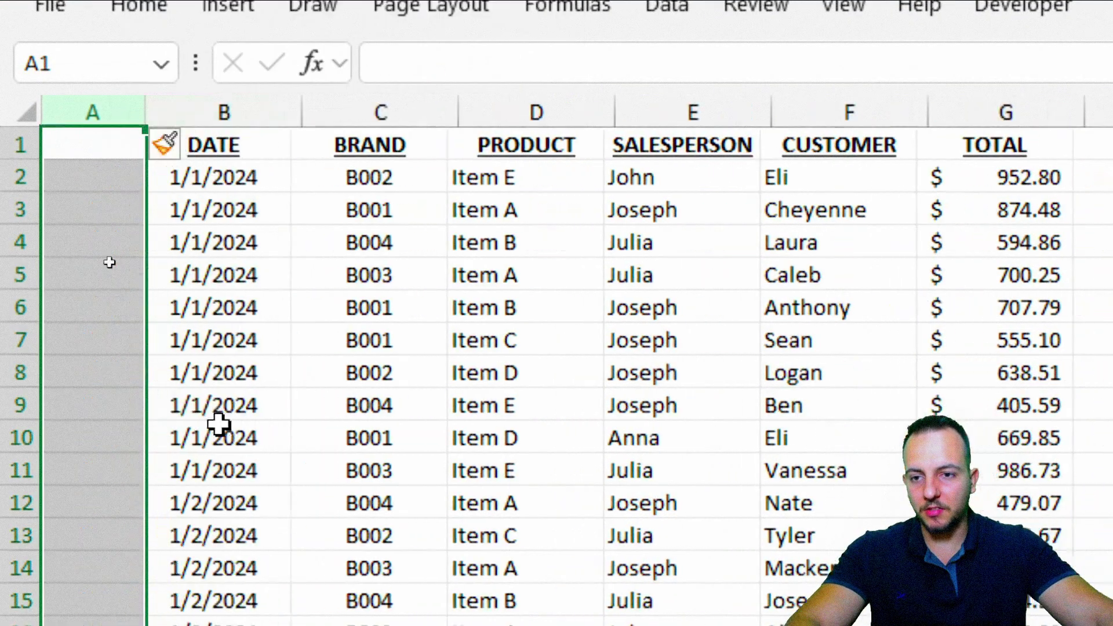
right_click(122, 113)
left_click(197, 443)
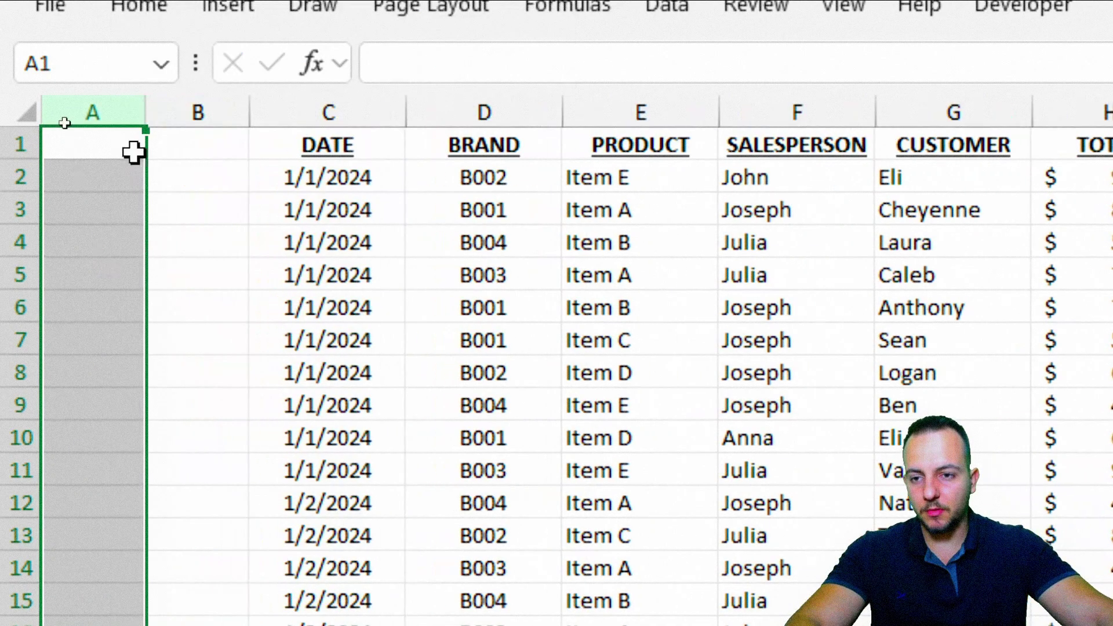
right_click(113, 109)
left_click(235, 448)
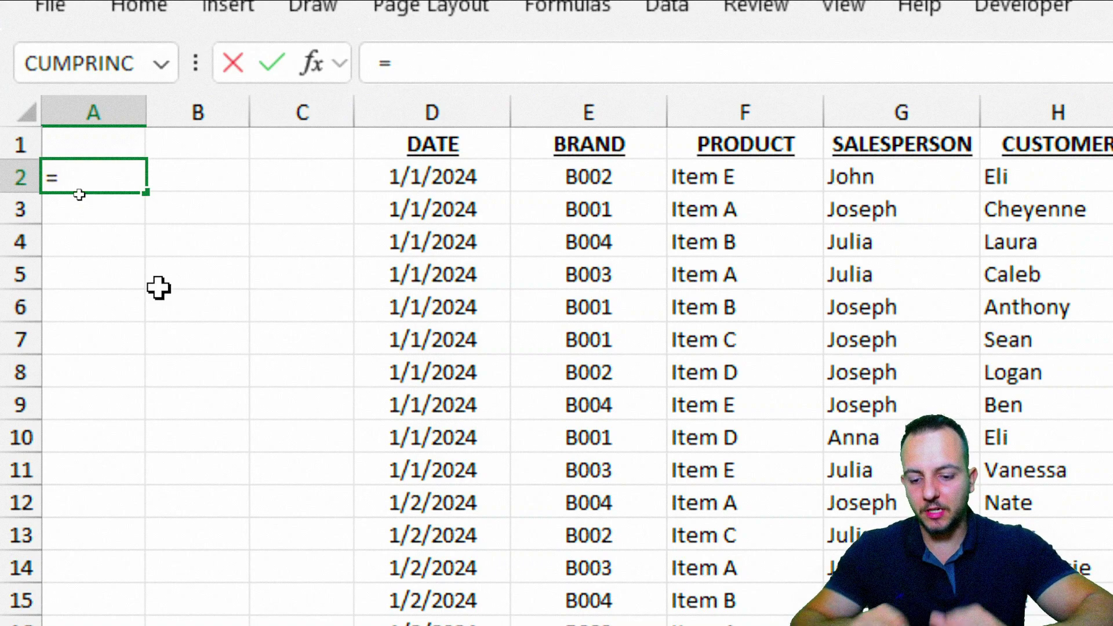
Start a COUNTIF formula in A2 with G2:G2 as the range and G2 as the criteria.
type("count")
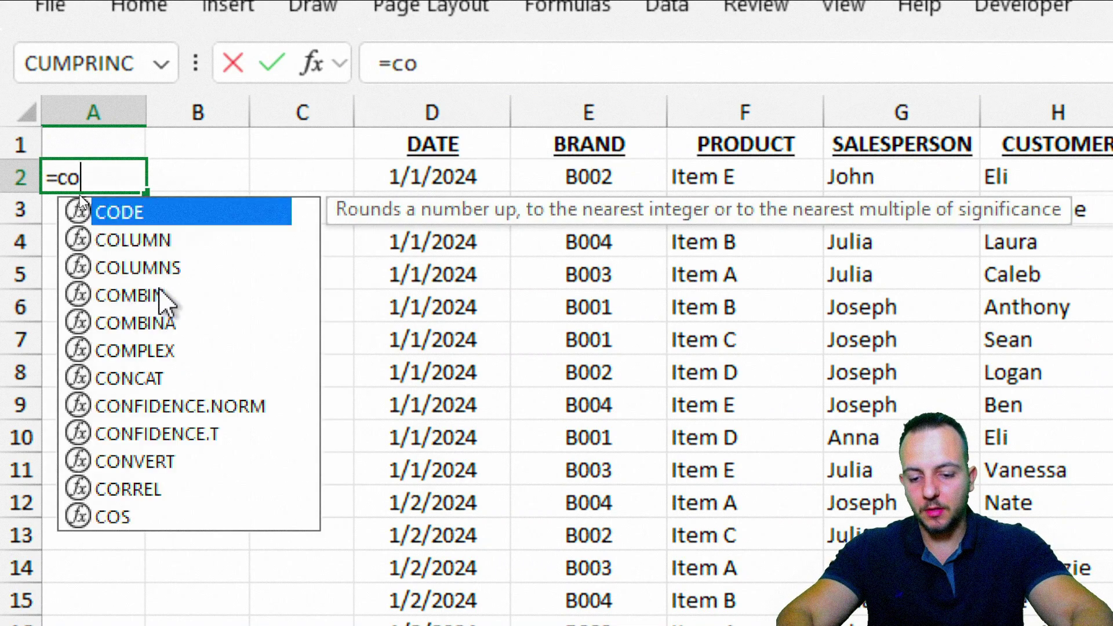
double_click(163, 297)
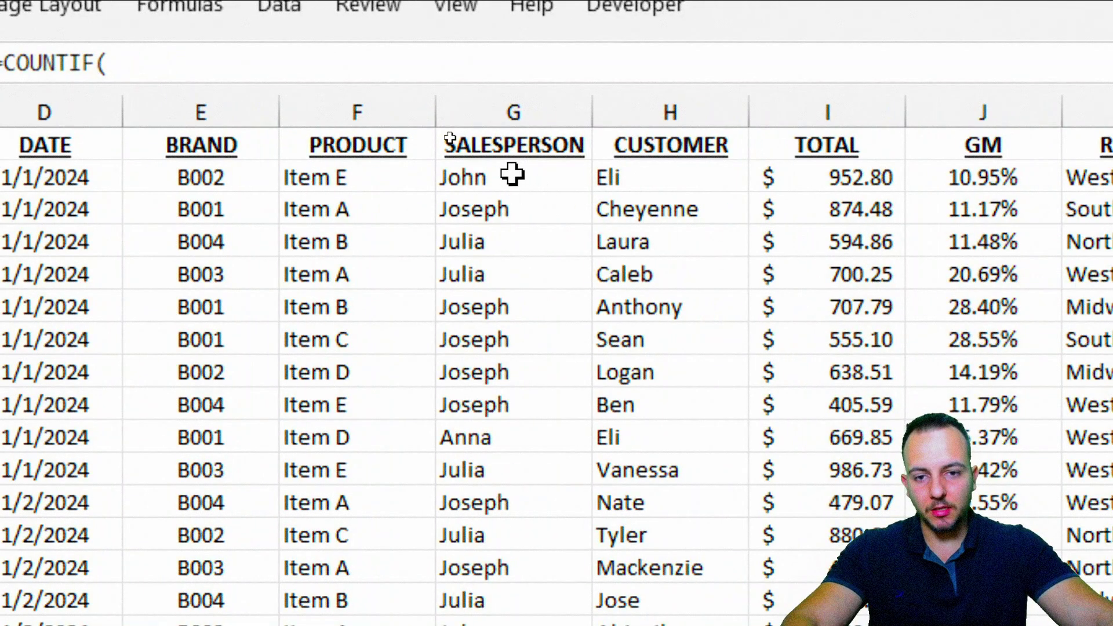
left_click(501, 175)
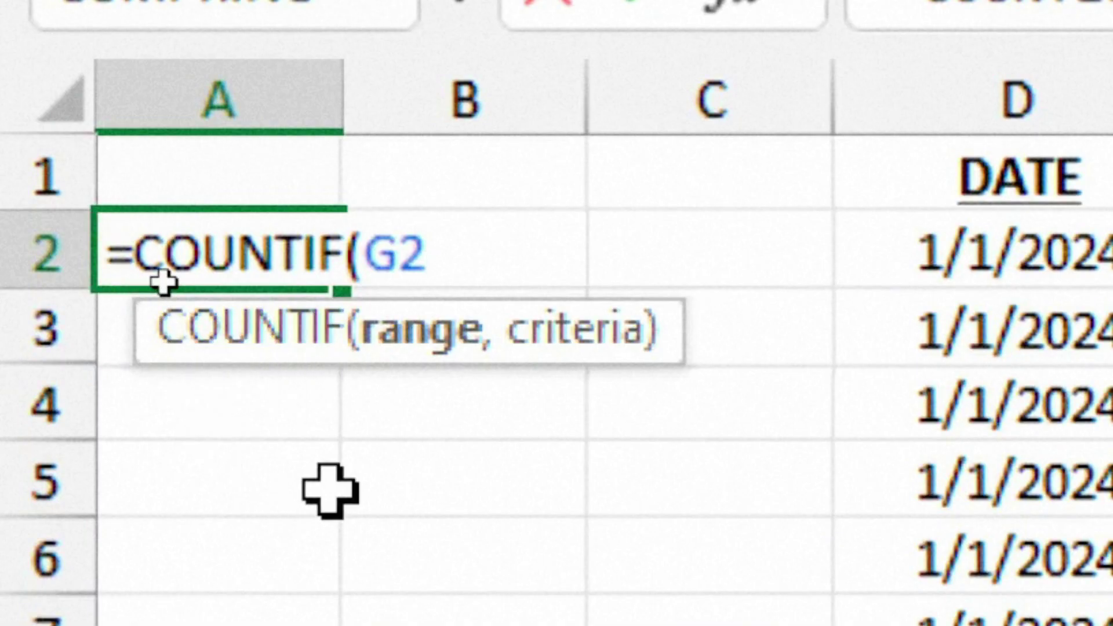
type(":")
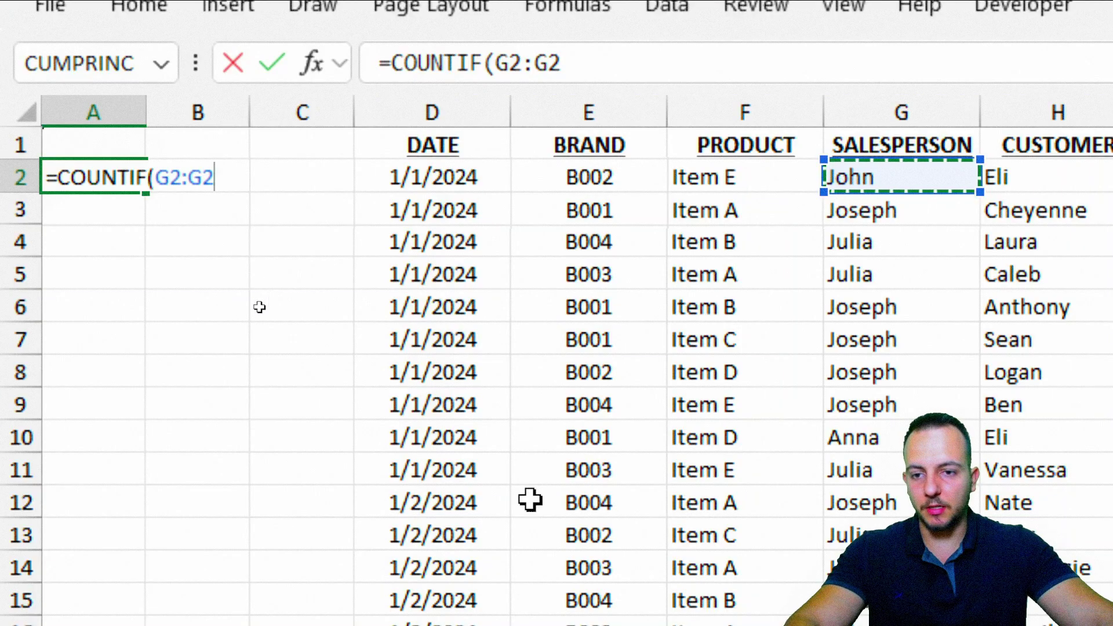
type(",")
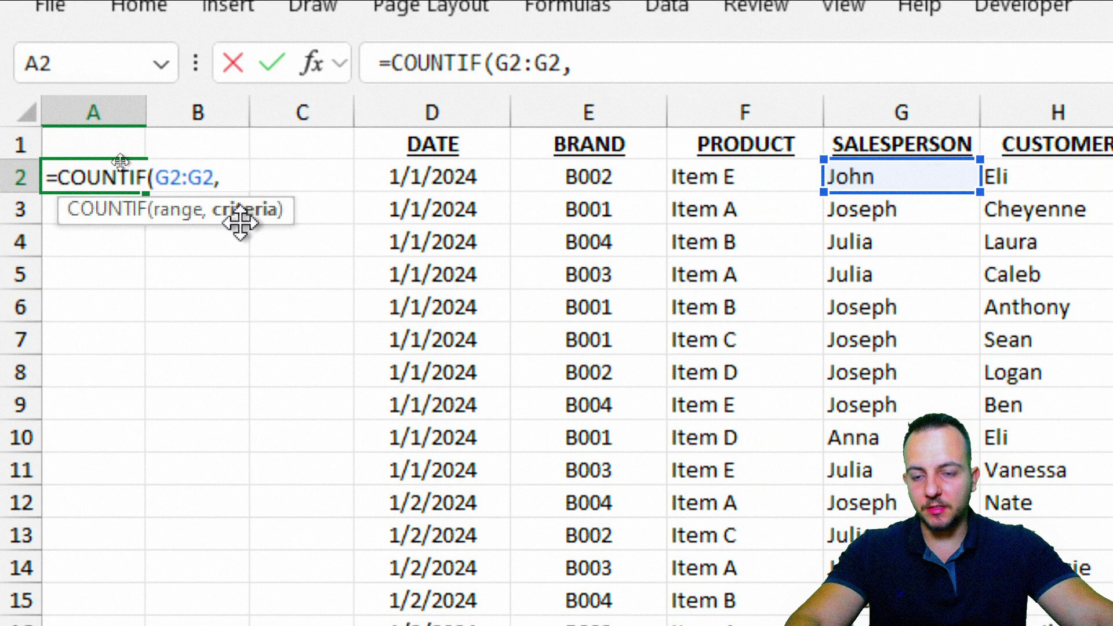
left_click(867, 180)
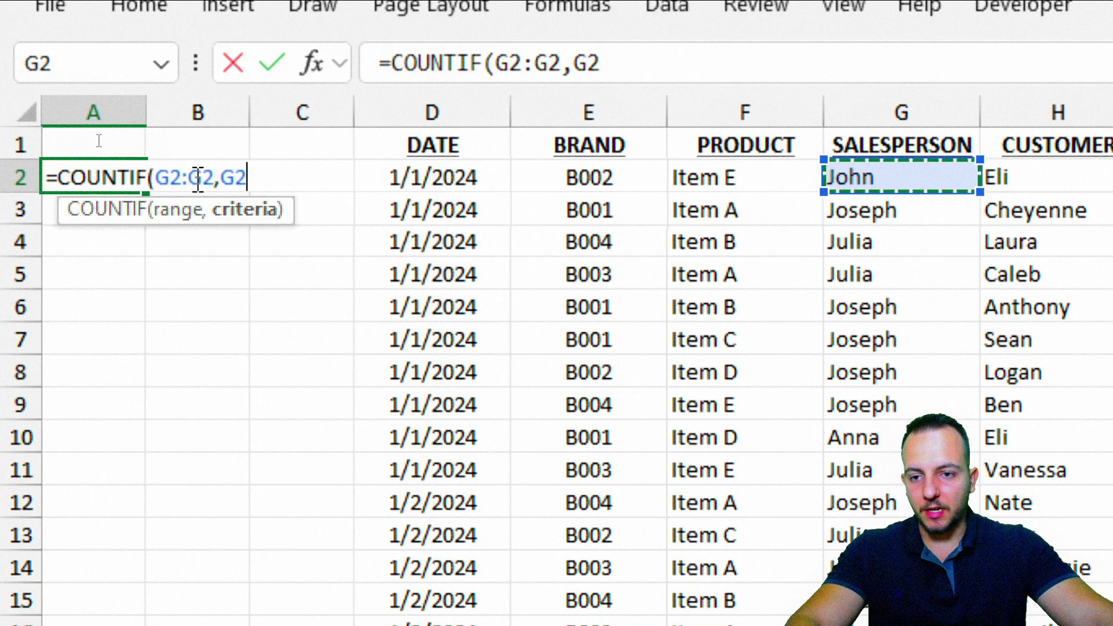
Make the end of the COUNTIF range absolute and complete A2 as =COUNTIF(G2:$G$2,G2).
double_click(196, 178)
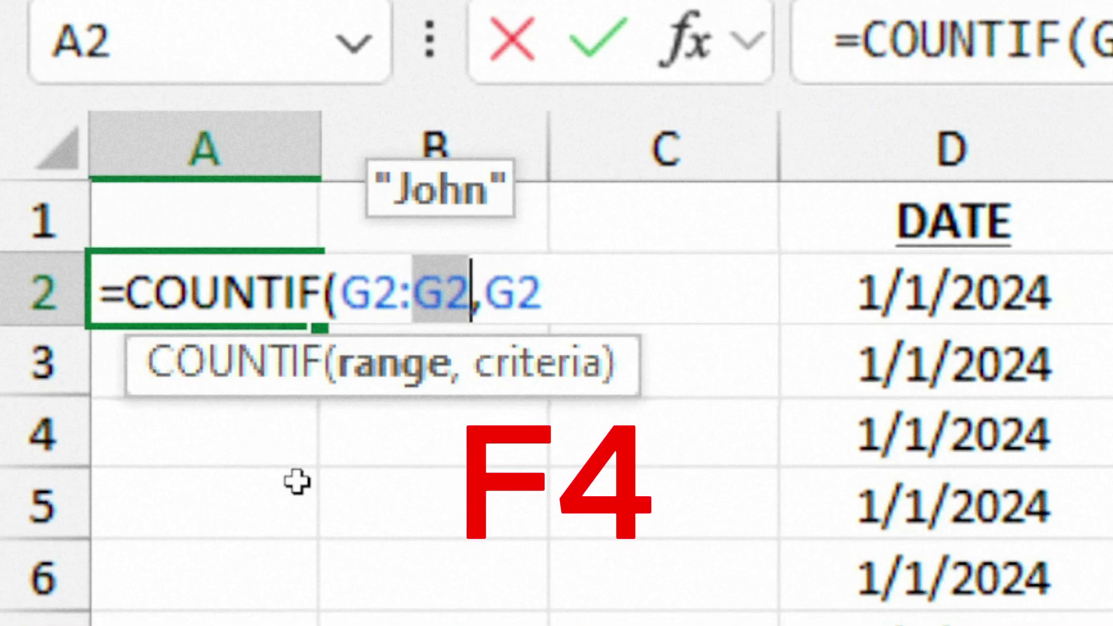
key("F4")
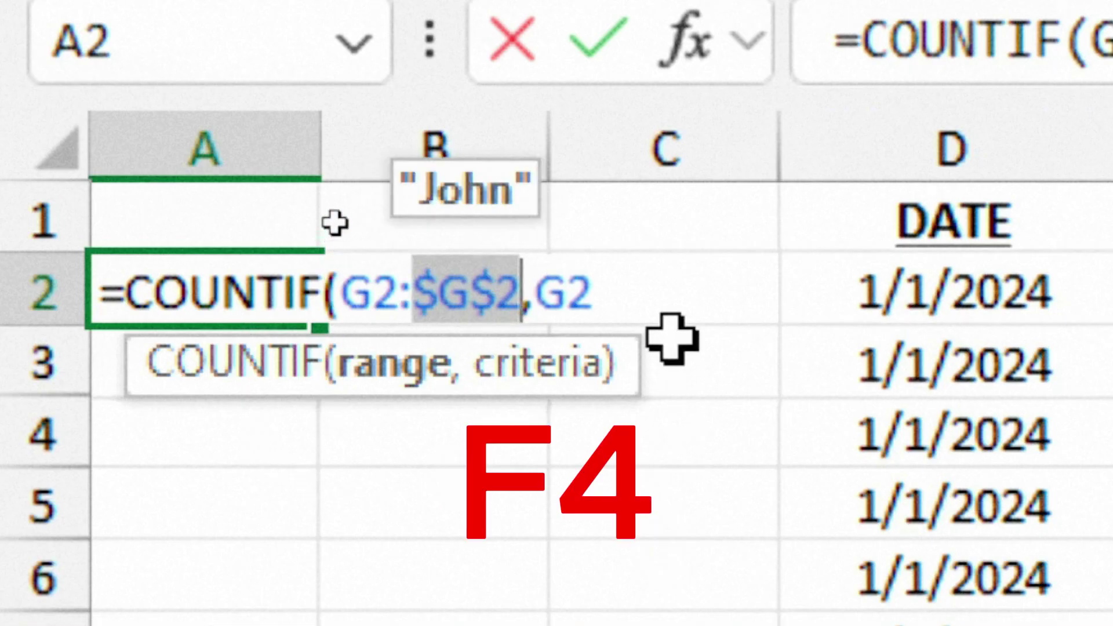
left_click(646, 292)
type(")")
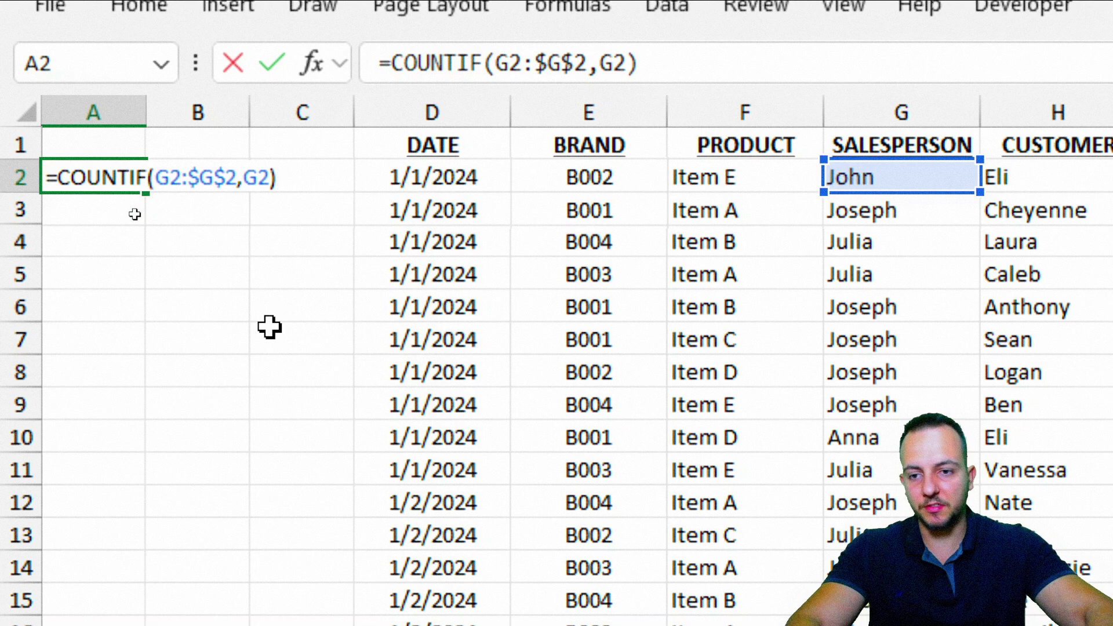
key("Return")
Fill the A2 COUNTIF formula down column A to the last data row, A45.
left_click(140, 185)
left_click_drag(146, 194, 72, 542)
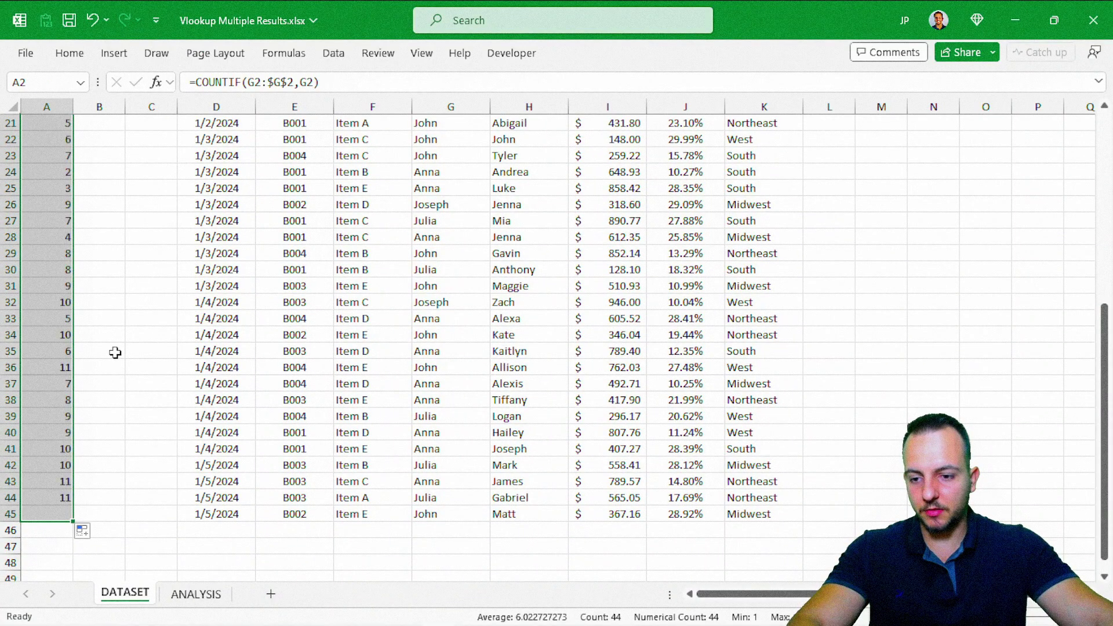
scroll(112, 335, "up", 7)
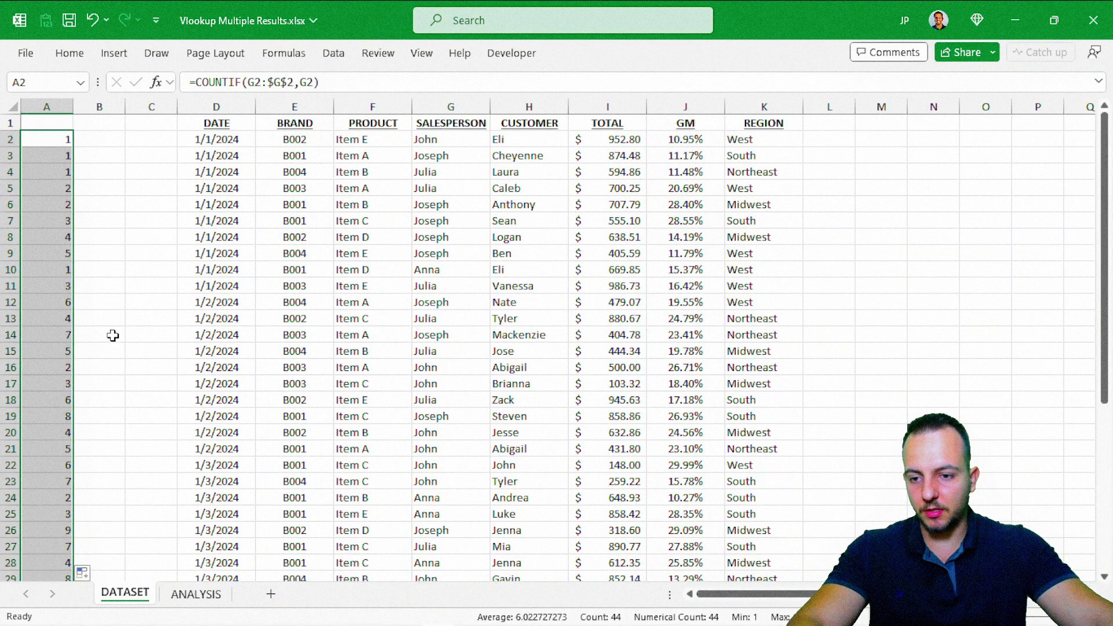
Examine the running counts row by row from row 2 to row 10, including the range used by the A10 formula.
left_click(63, 142)
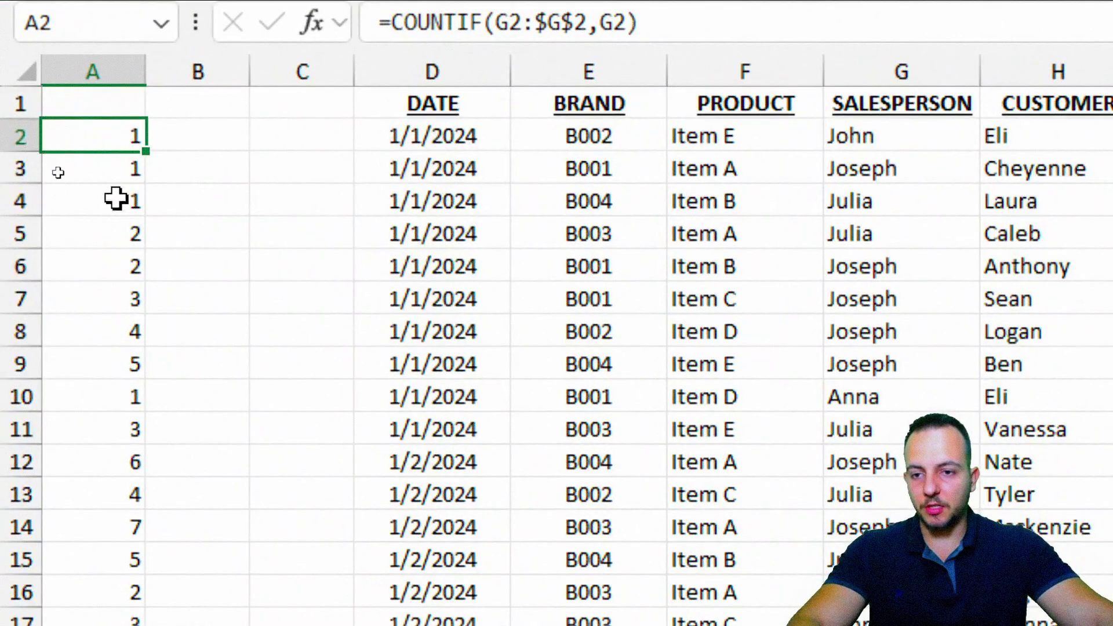
key("shift+space")
key("Down")
key("shift+space")
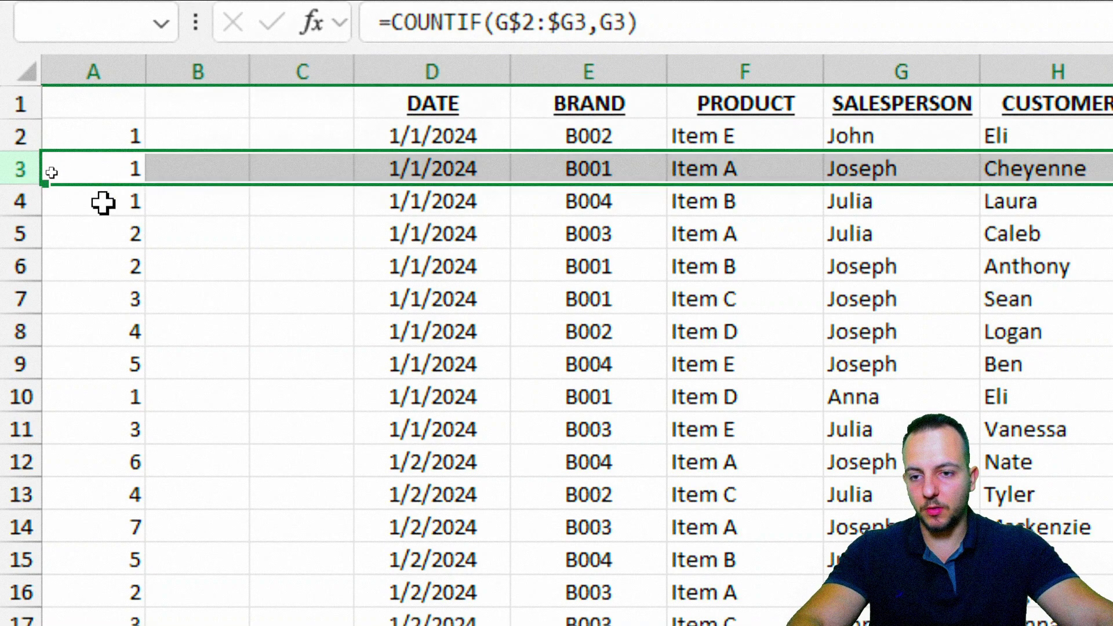
key("Down")
key("shift+space")
key("Down")
key("shift+space")
key("Down")
key("shift+space")
key("Down")
key("shift+space")
key("Down")
key("shift+space")
key("Down")
key("shift+space")
key("Down")
key("shift+space")
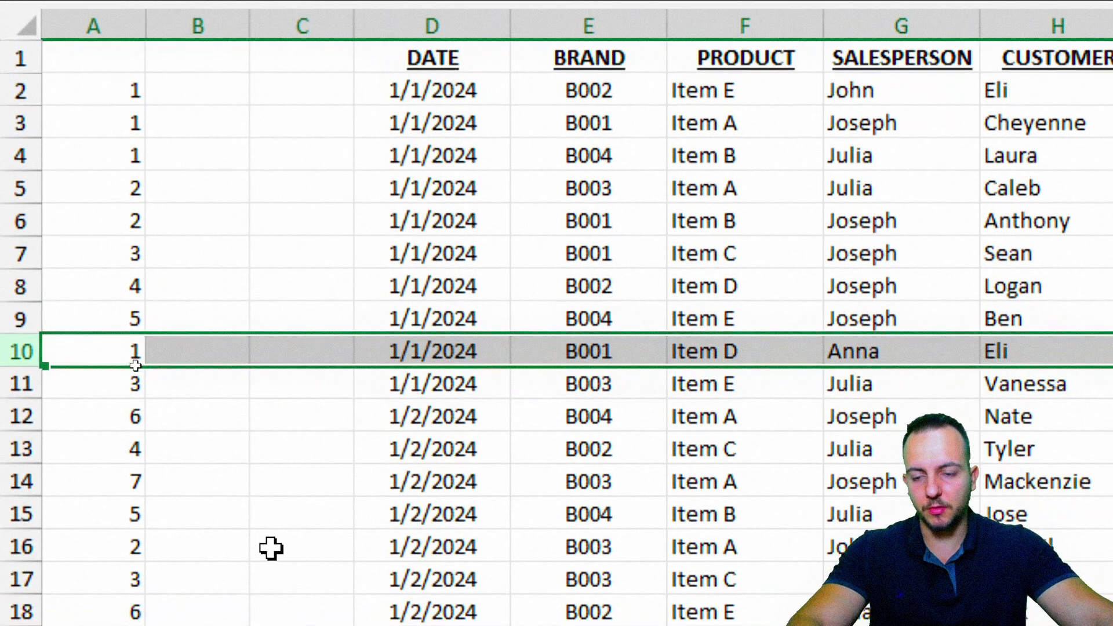
double_click(112, 349)
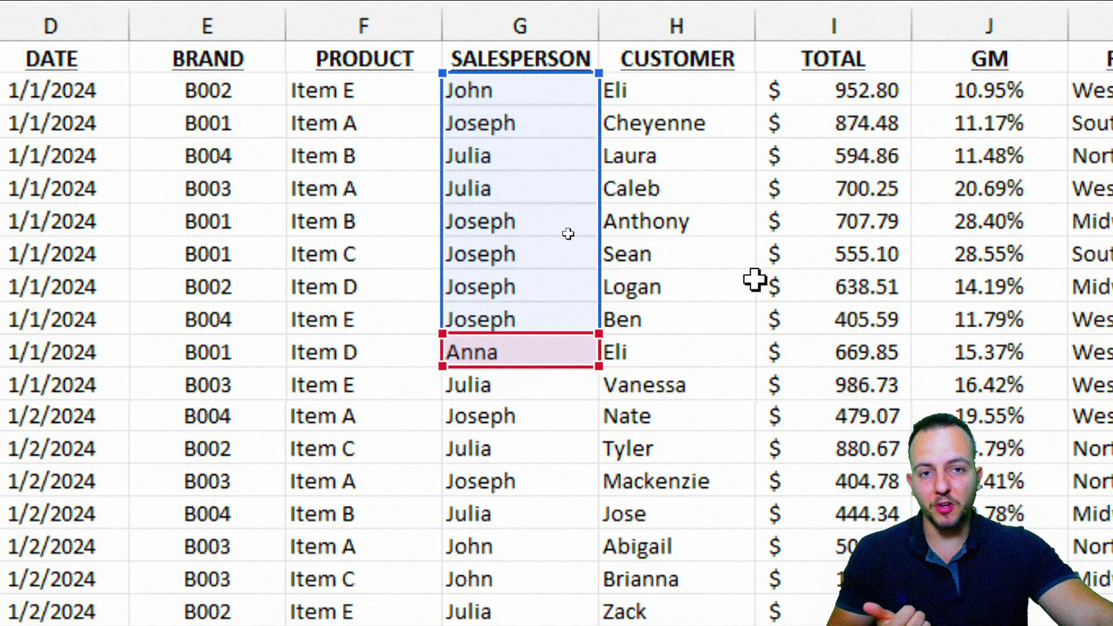
key("Escape")
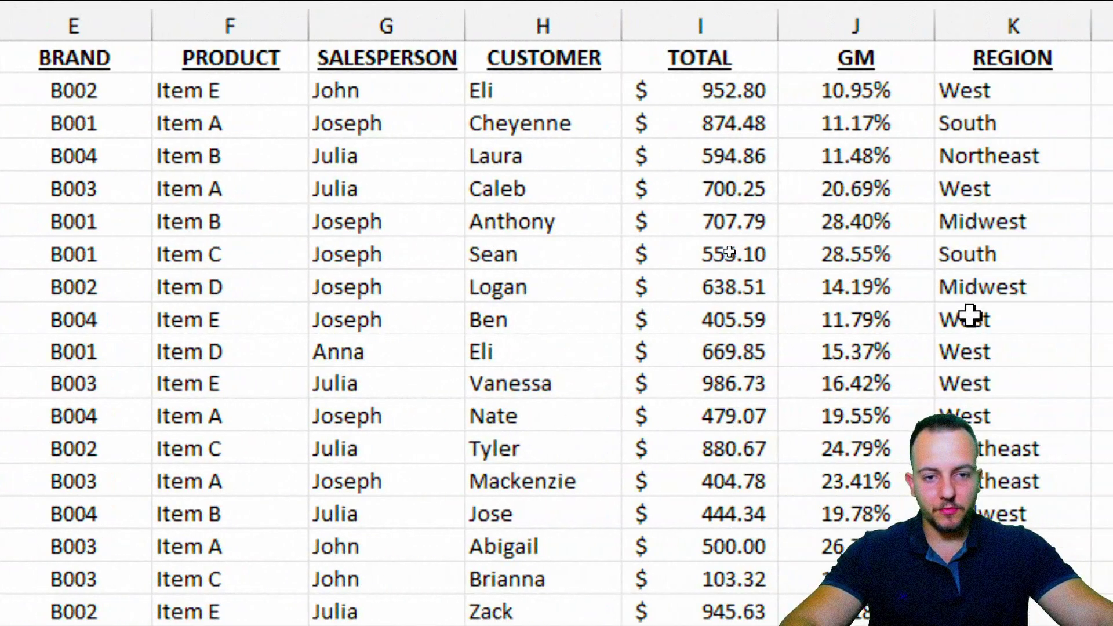
Compare rows 3 to 9 with repeated salespeople against their running counts in column A.
left_click(385, 123)
left_click(367, 154)
key("shift+space")
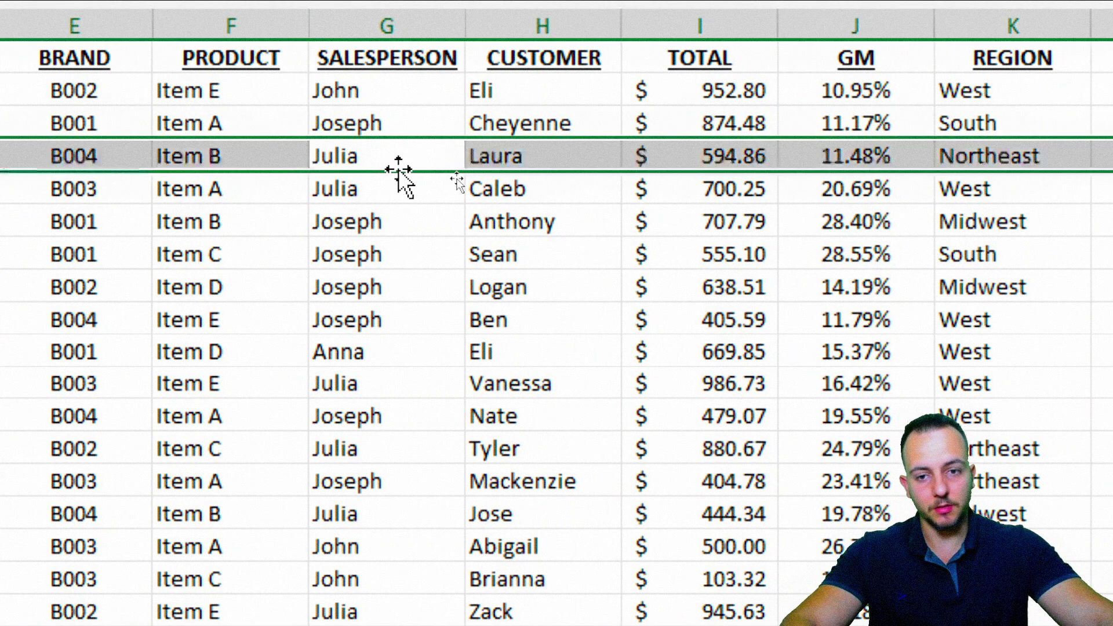
left_click(382, 185)
key("shift+space")
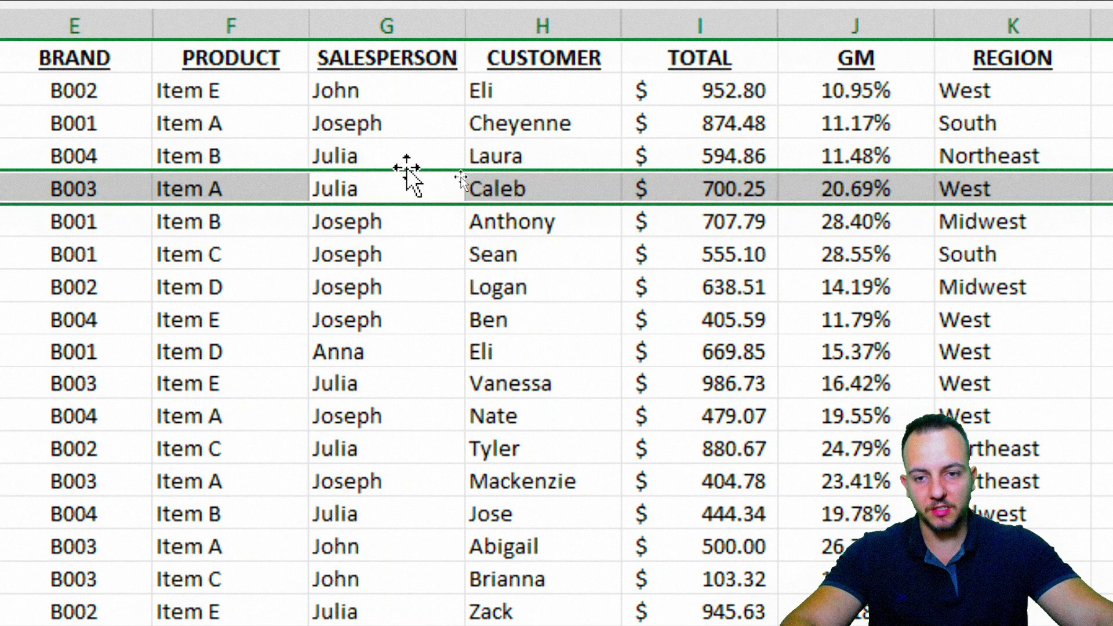
left_click_drag(394, 156, 398, 176)
key("shift+space")
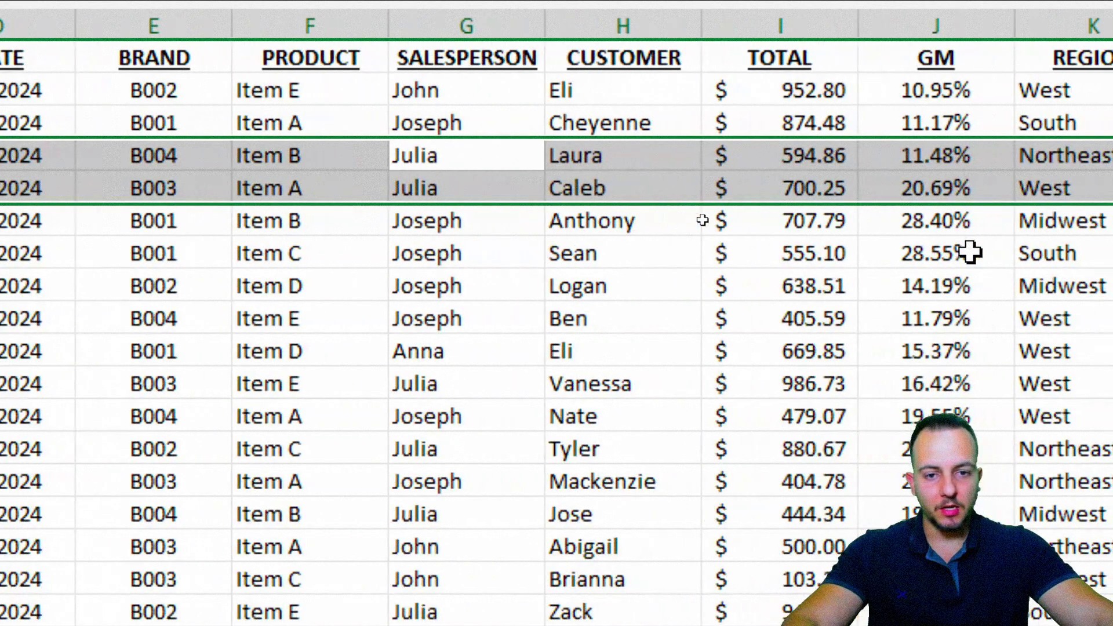
left_click(487, 124)
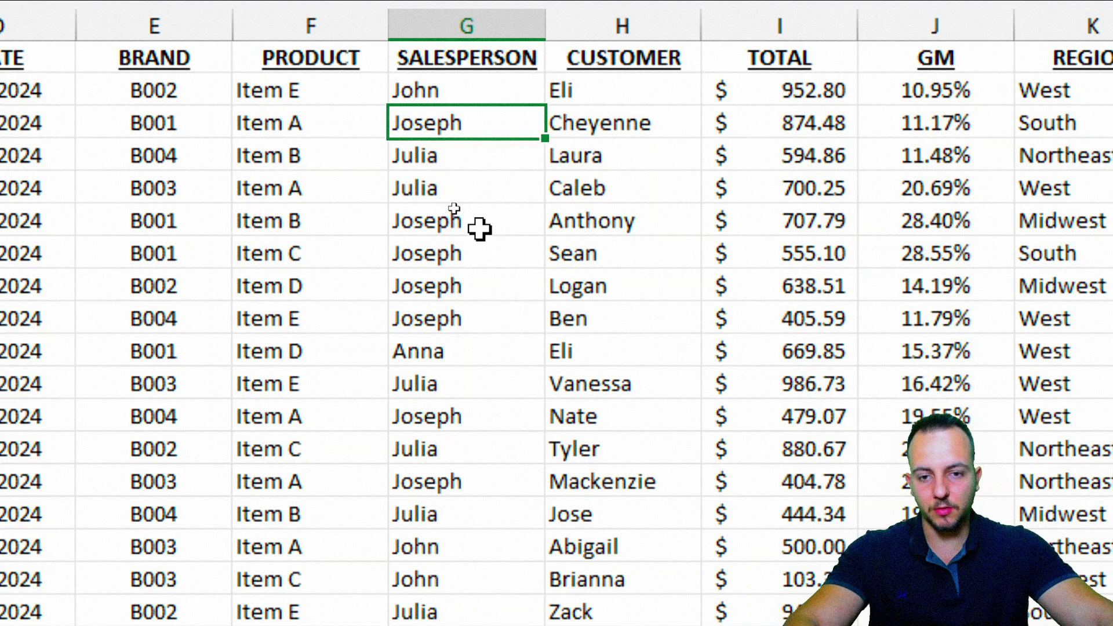
left_click_drag(468, 222, 463, 310)
key("shift+space")
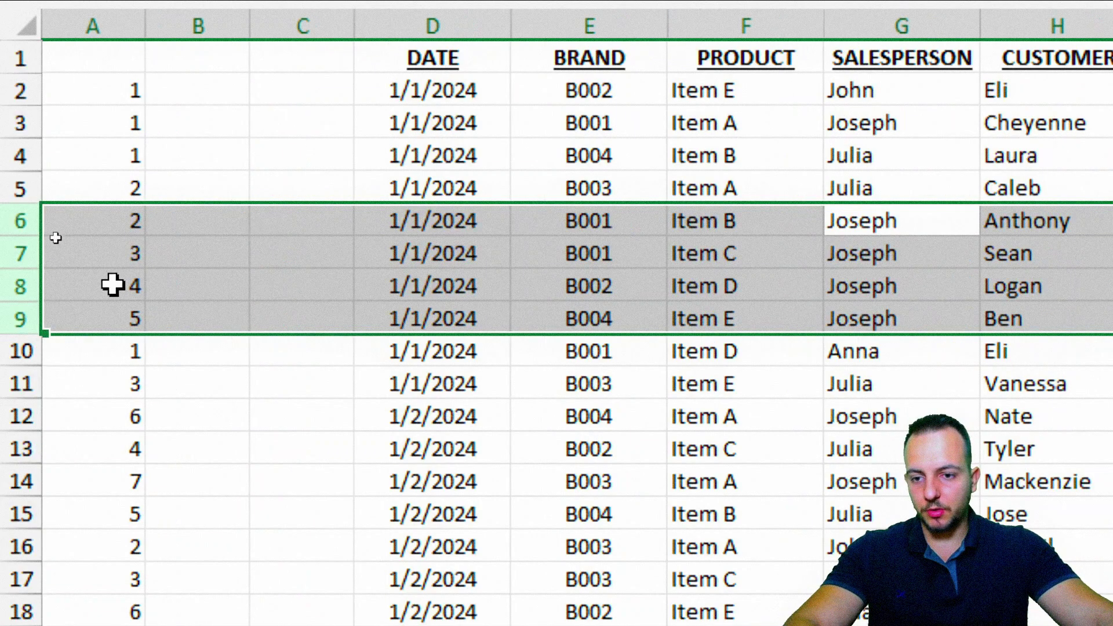
left_click(112, 93)
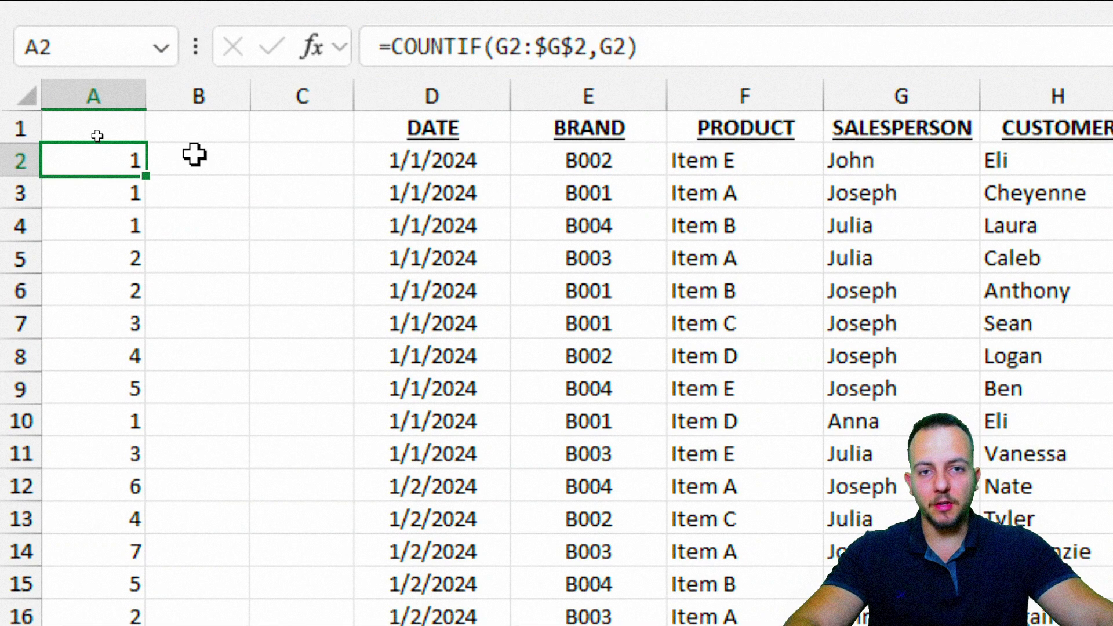
Enter =G2&A2 in B2 to join the salesperson's name with its running count.
left_click(194, 154)
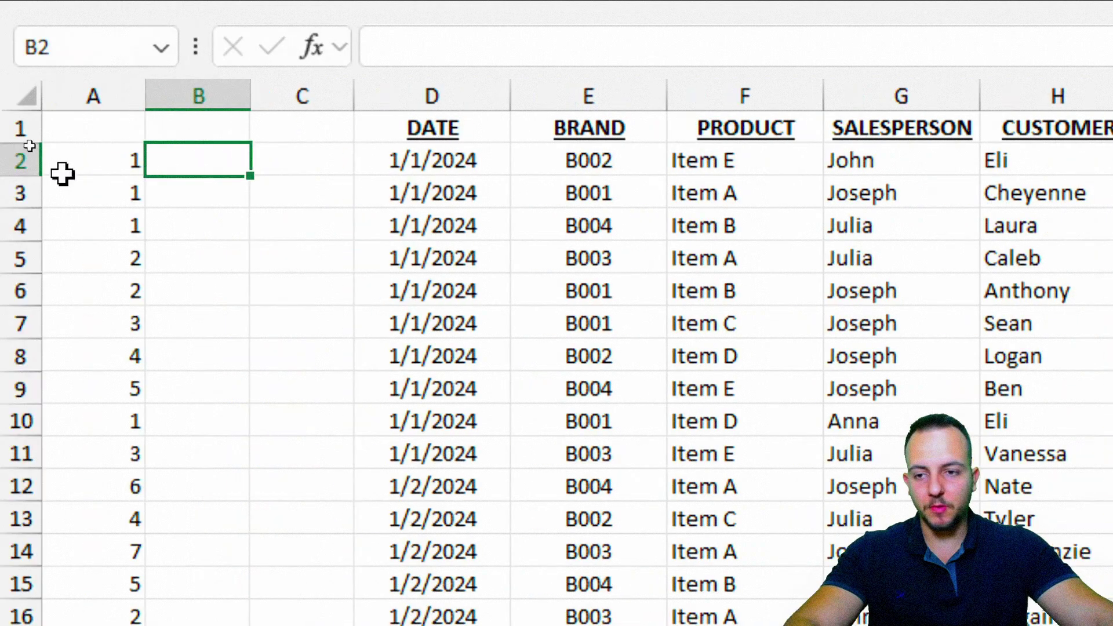
type("=")
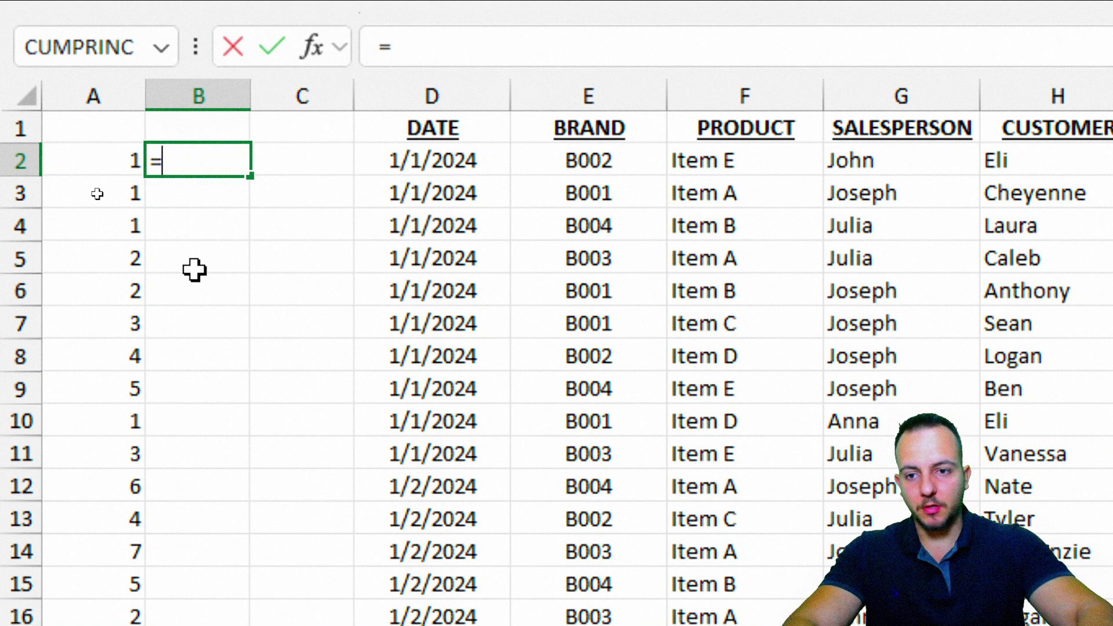
left_click(867, 159)
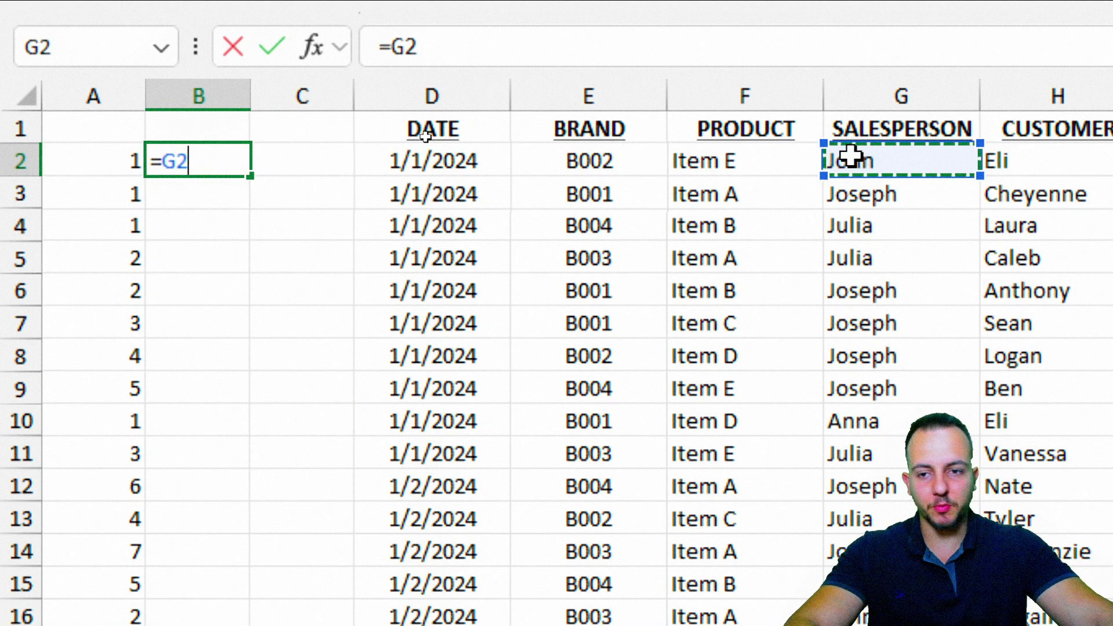
type("&")
left_click(78, 166)
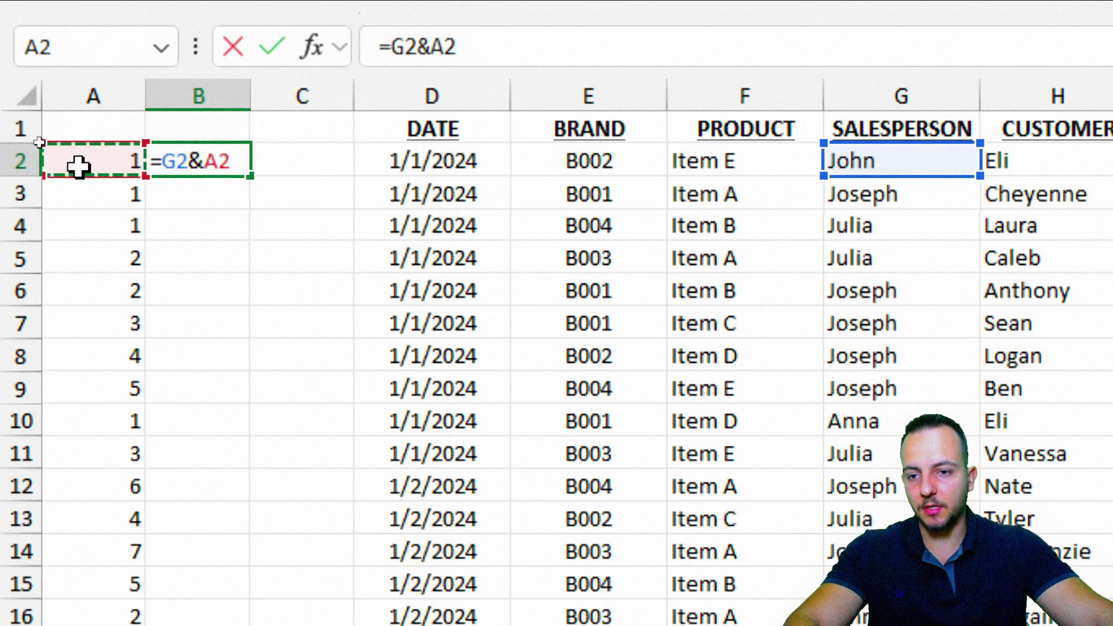
key("Return")
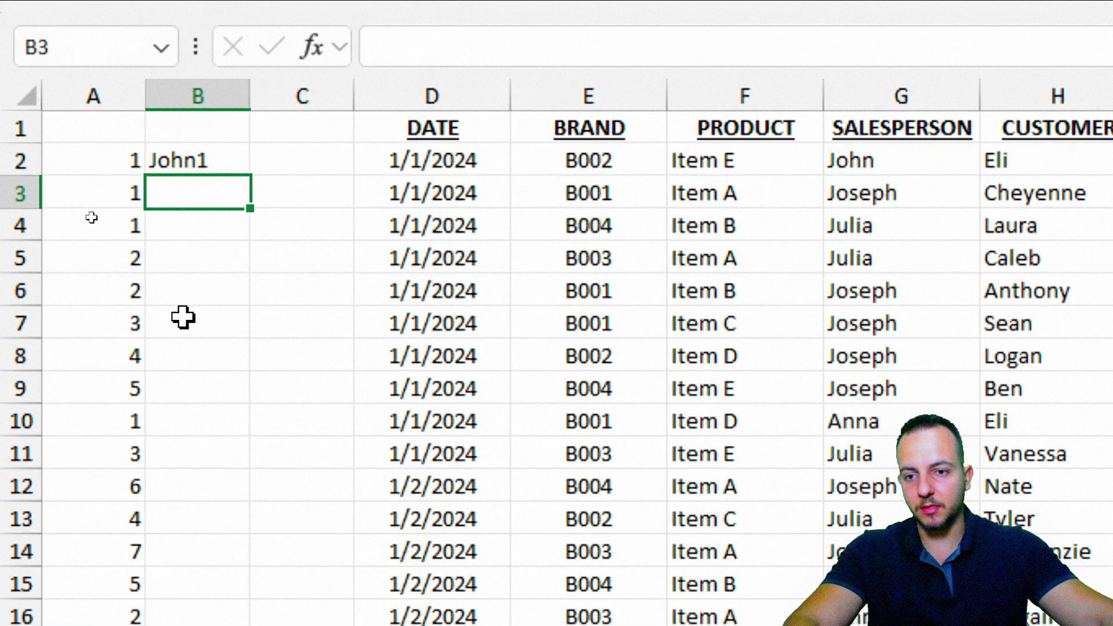
Fill the B2 formula down column B alongside the running counts.
left_click(236, 169)
double_click(249, 179)
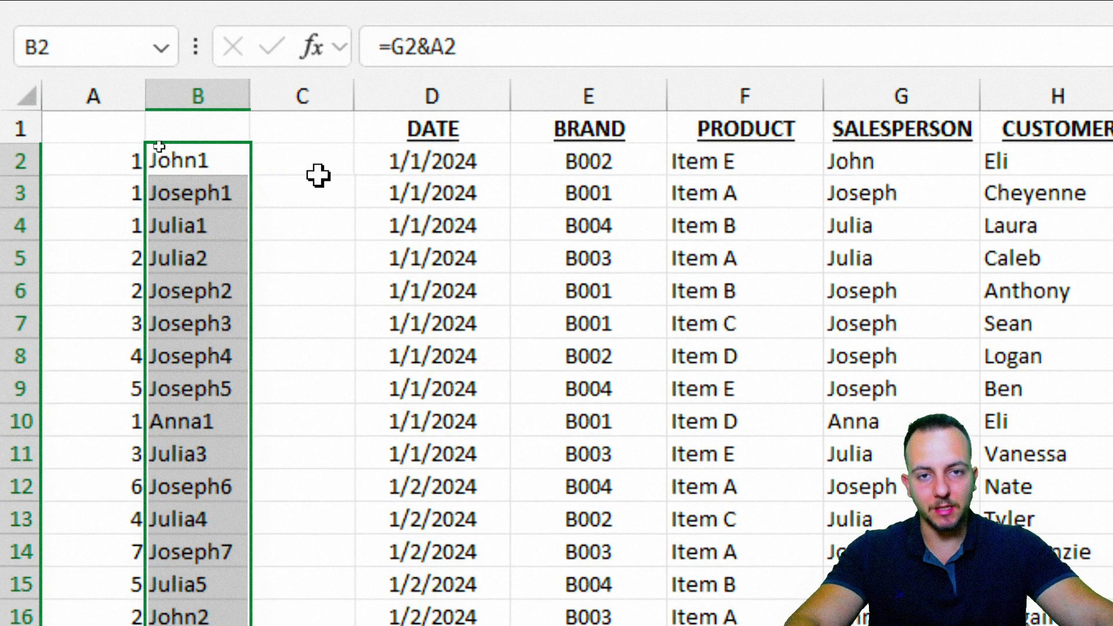
key("Left")
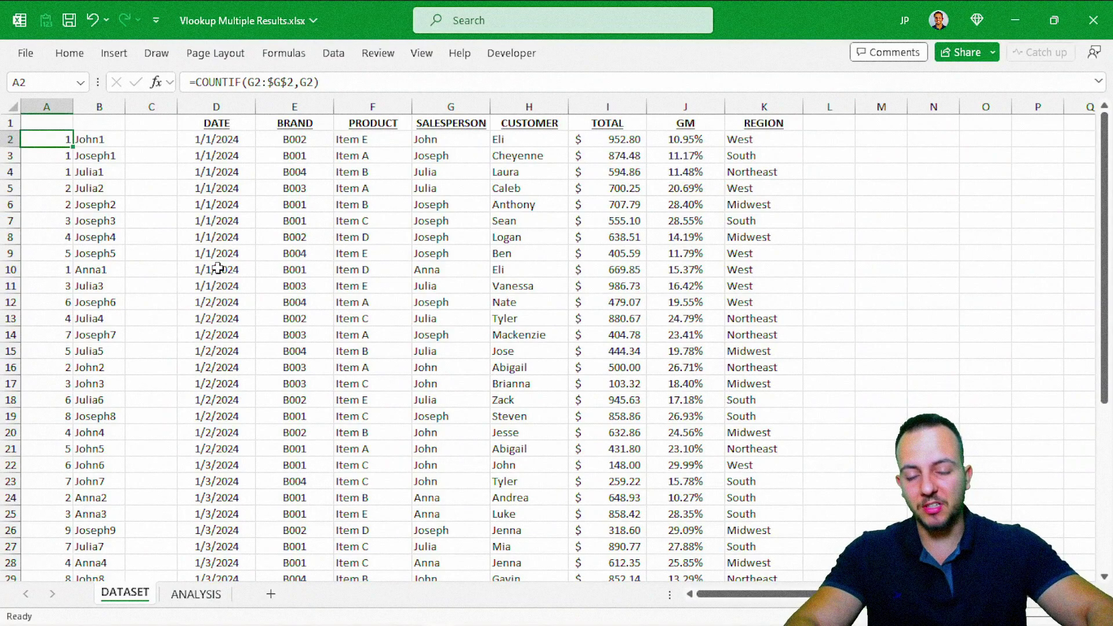
Review the numbered keys in column C of the ANALYSIS sheet and set the C2 salesperson to the first name in its list.
key("ctrl+Page_Down")
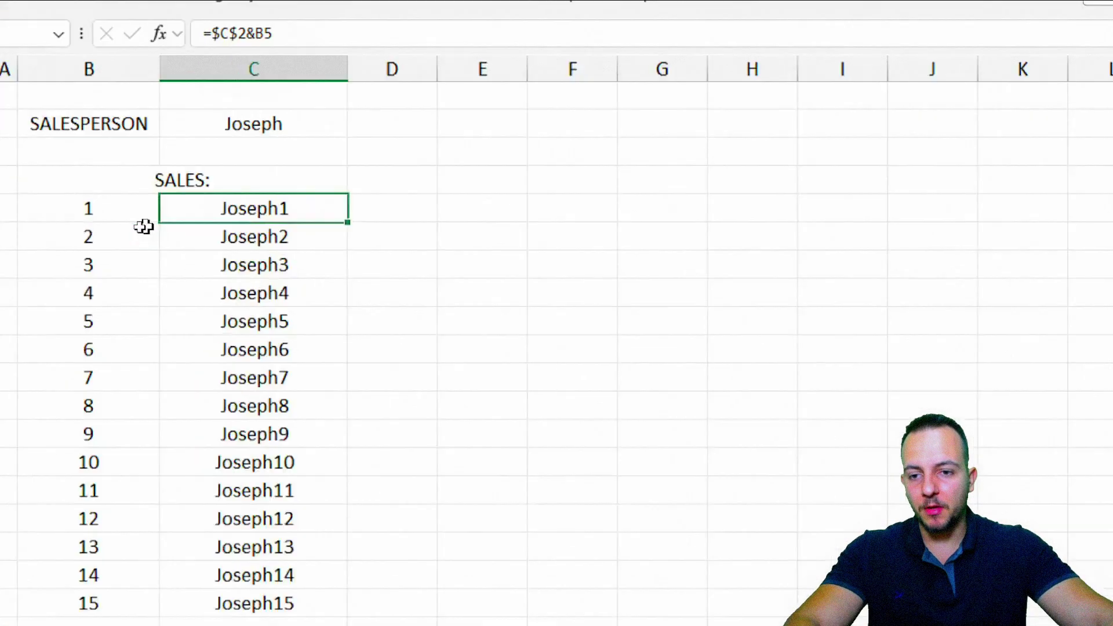
left_click_drag(232, 209, 225, 316)
left_click_drag(449, 356, 477, 527)
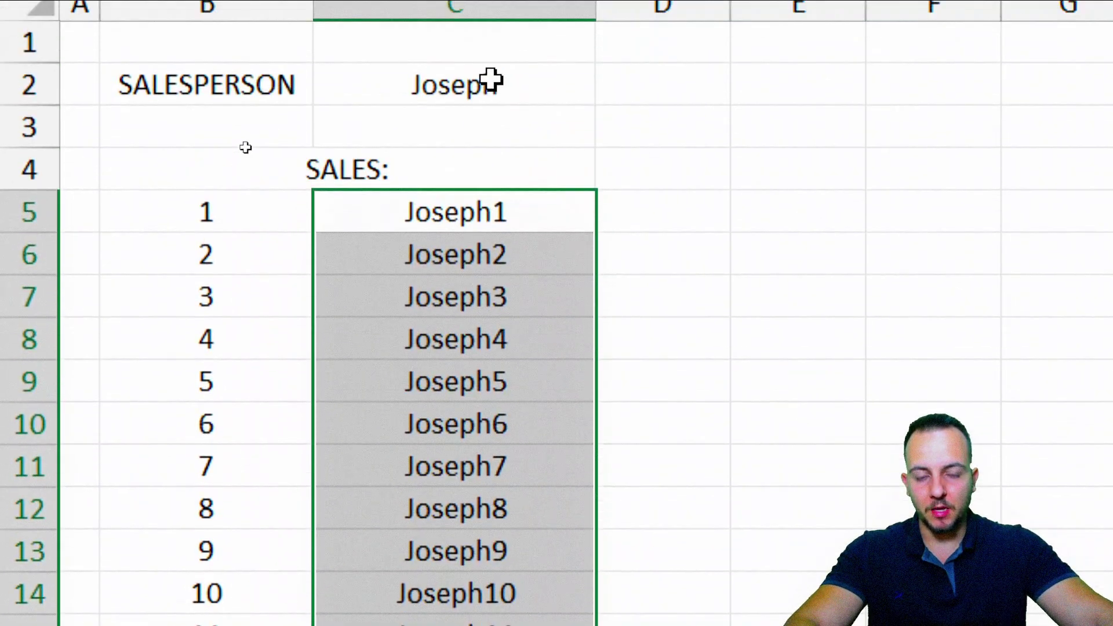
left_click(491, 81)
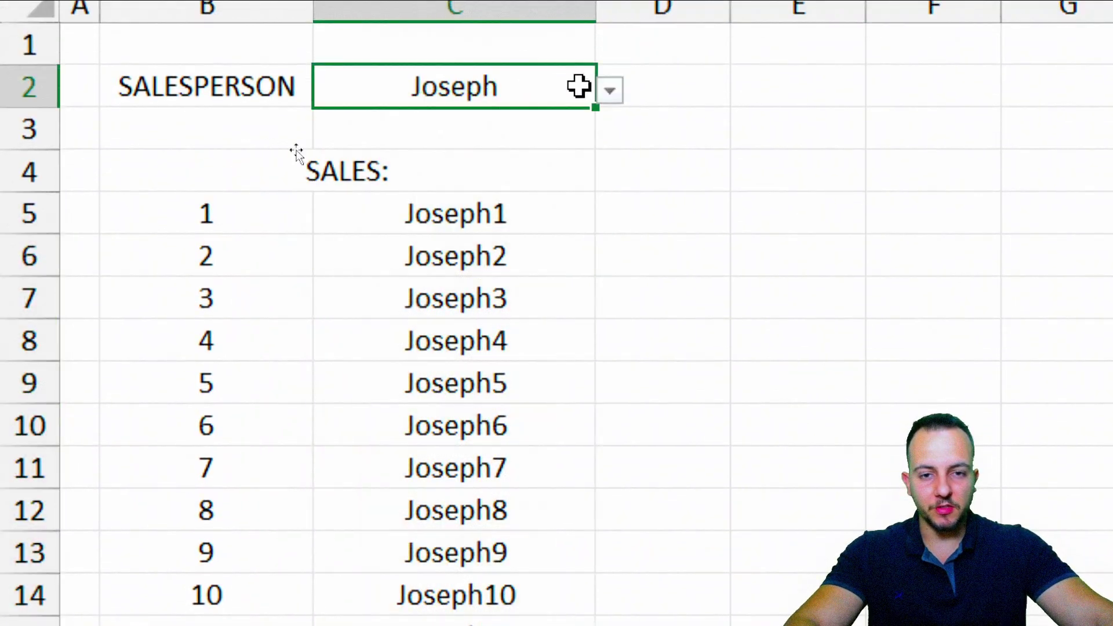
left_click(609, 91)
left_click(510, 152)
left_click(608, 92)
left_click(493, 125)
Clear the numbered name keys from C5 down through the end of the sales list.
left_click_drag(468, 198, 477, 609)
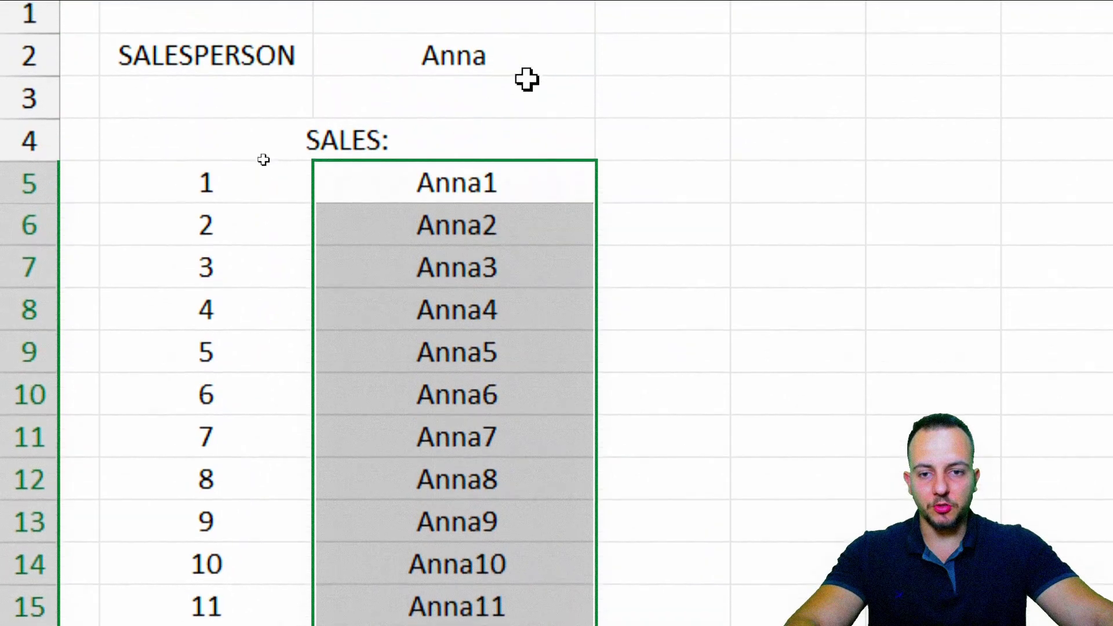
left_click_drag(464, 191, 499, 625)
key("Delete")
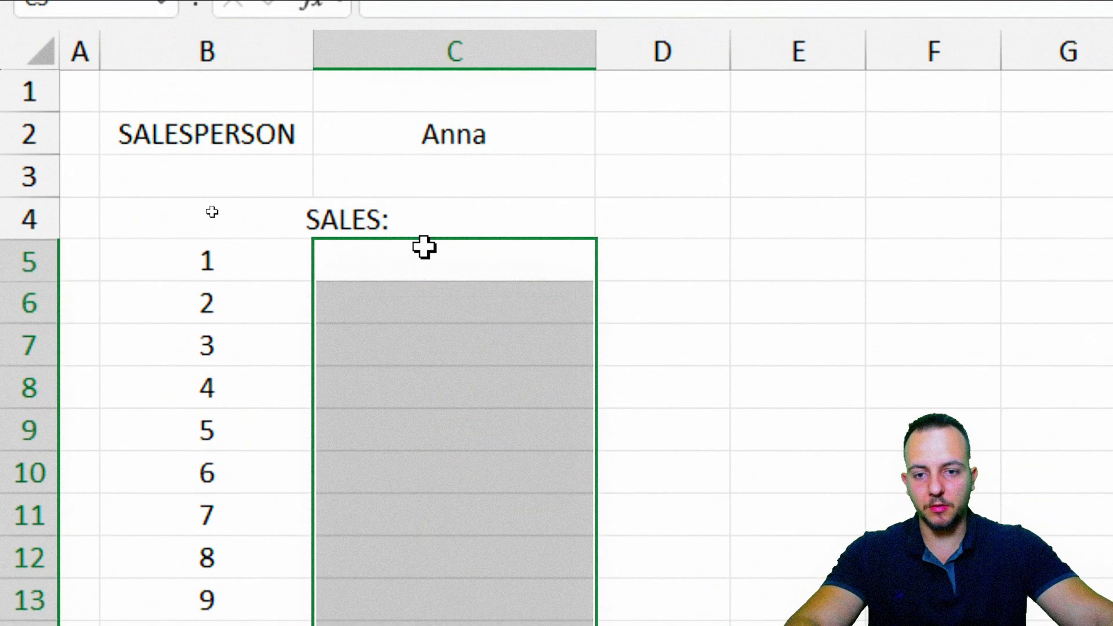
Begin a VLOOKUP formula in C5 with the lookup value $C$2&B5, keeping the C2 reference absolute.
left_click(428, 252)
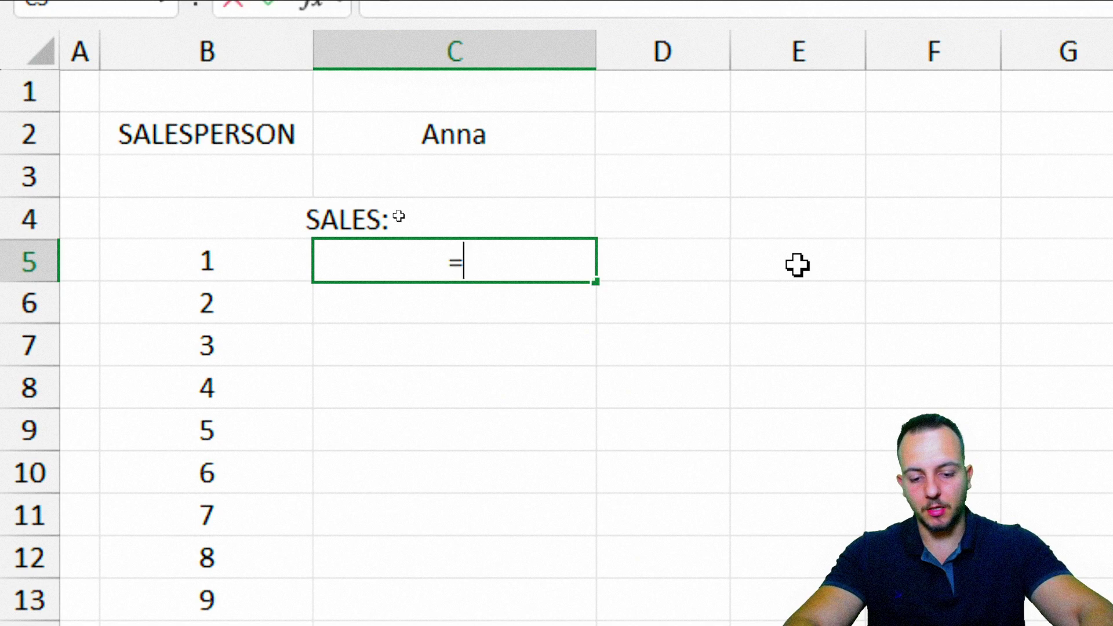
type("=vlook")
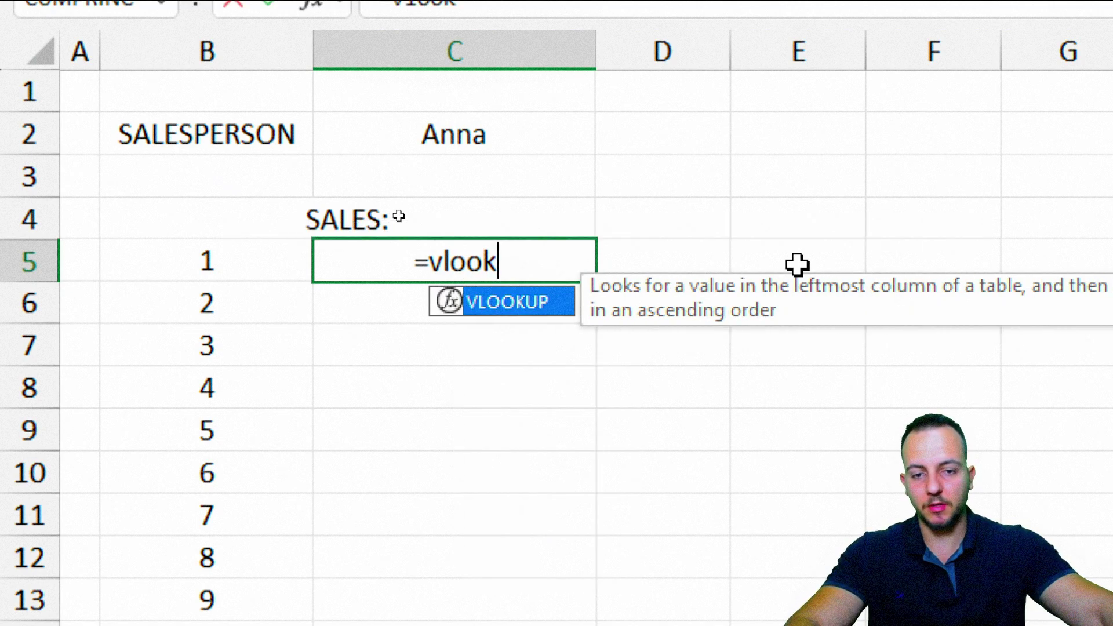
double_click(484, 313)
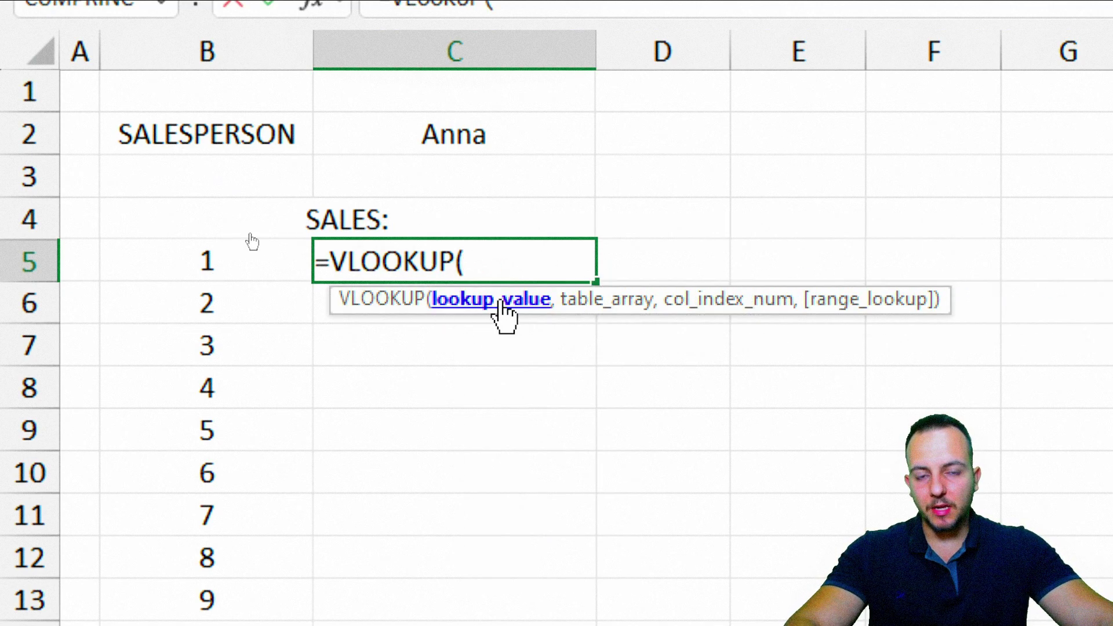
left_click(489, 141)
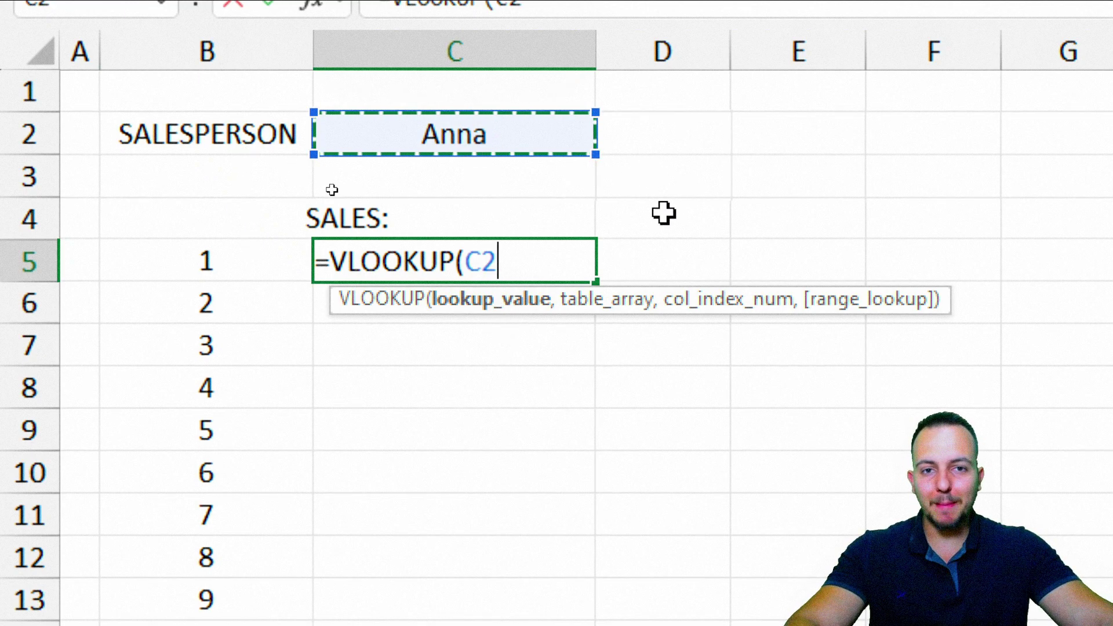
type("&")
left_click(226, 266)
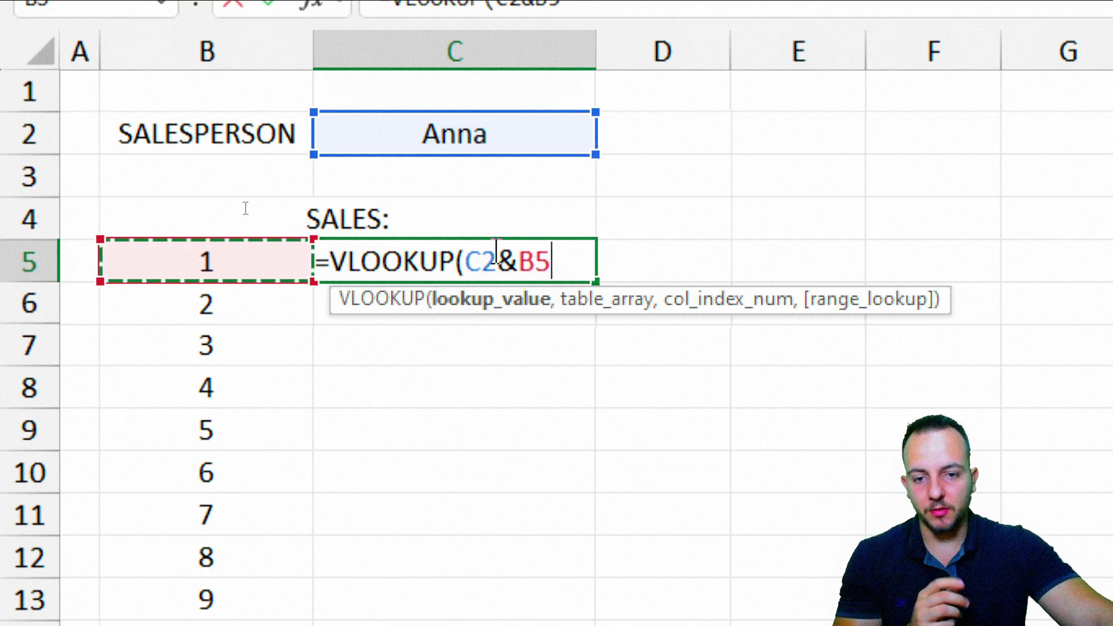
left_click_drag(466, 261, 497, 270)
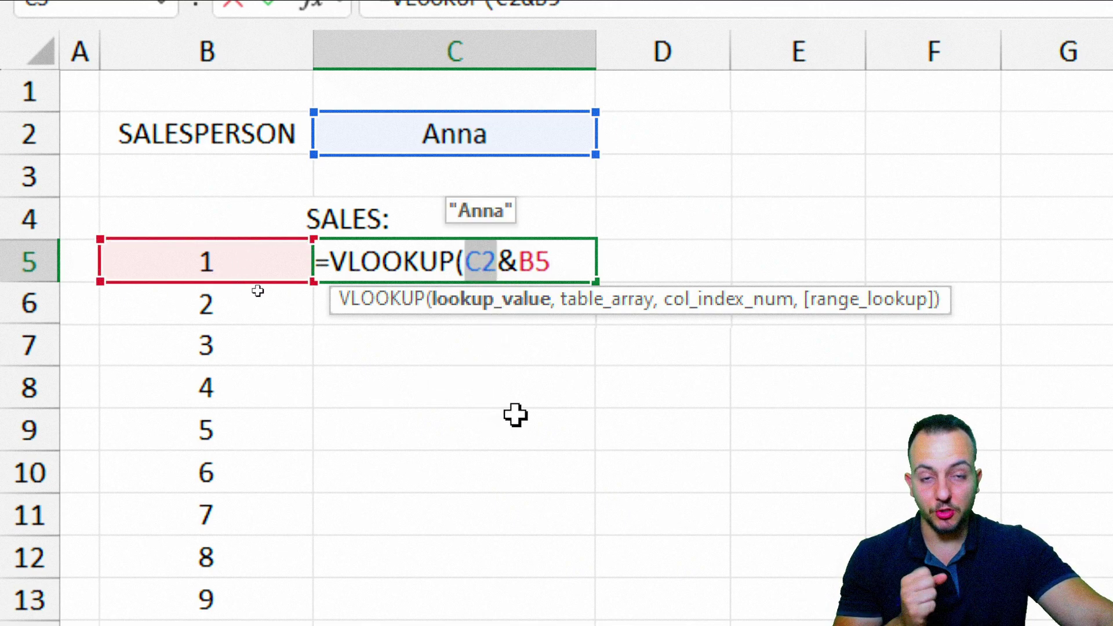
key("F4")
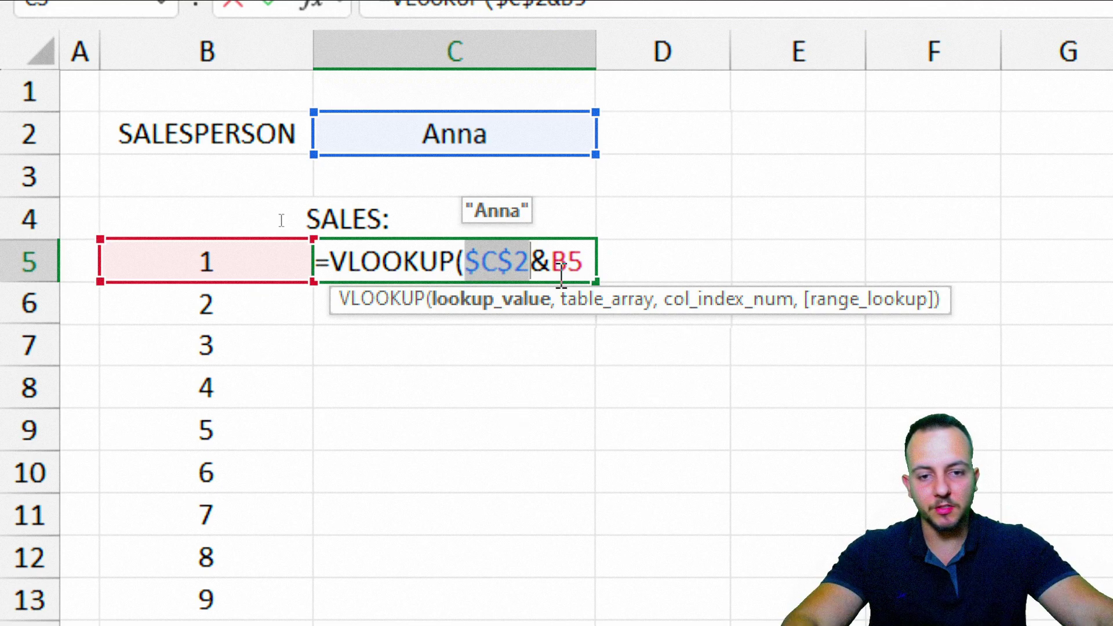
Set the VLOOKUP table array to columns B through K of the DATASET sheet (DATASET!B:K).
type(",")
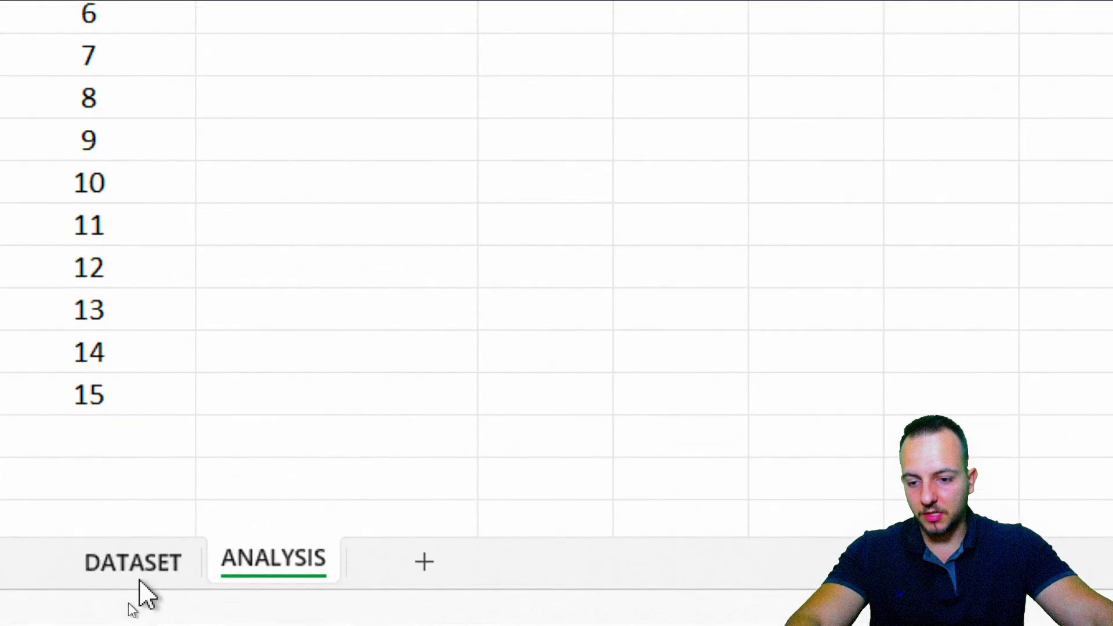
left_click(139, 580)
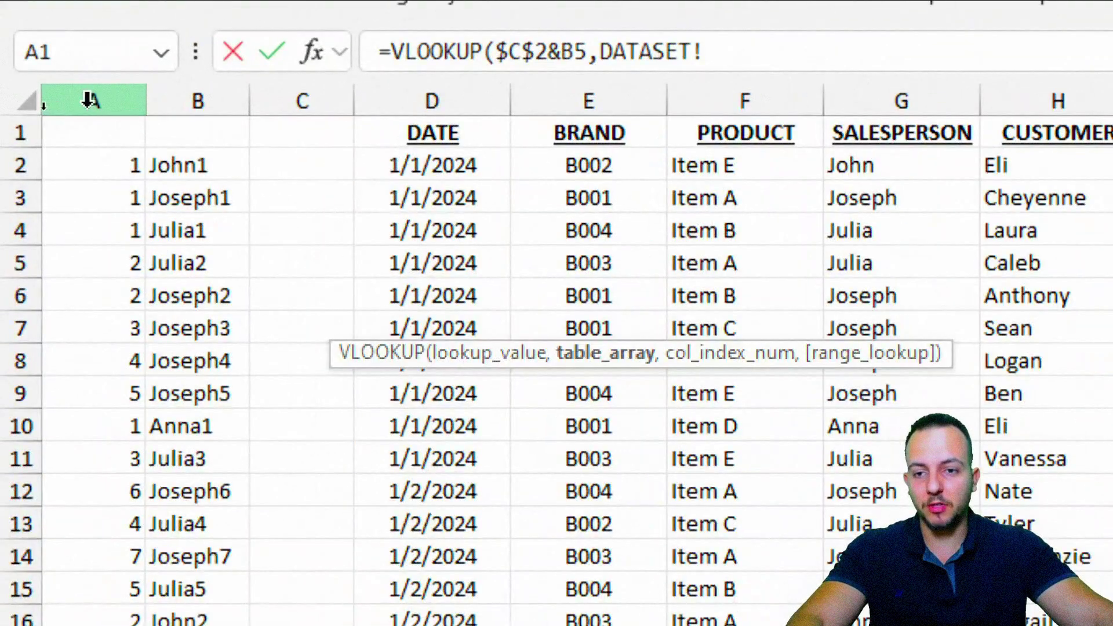
left_click(213, 97)
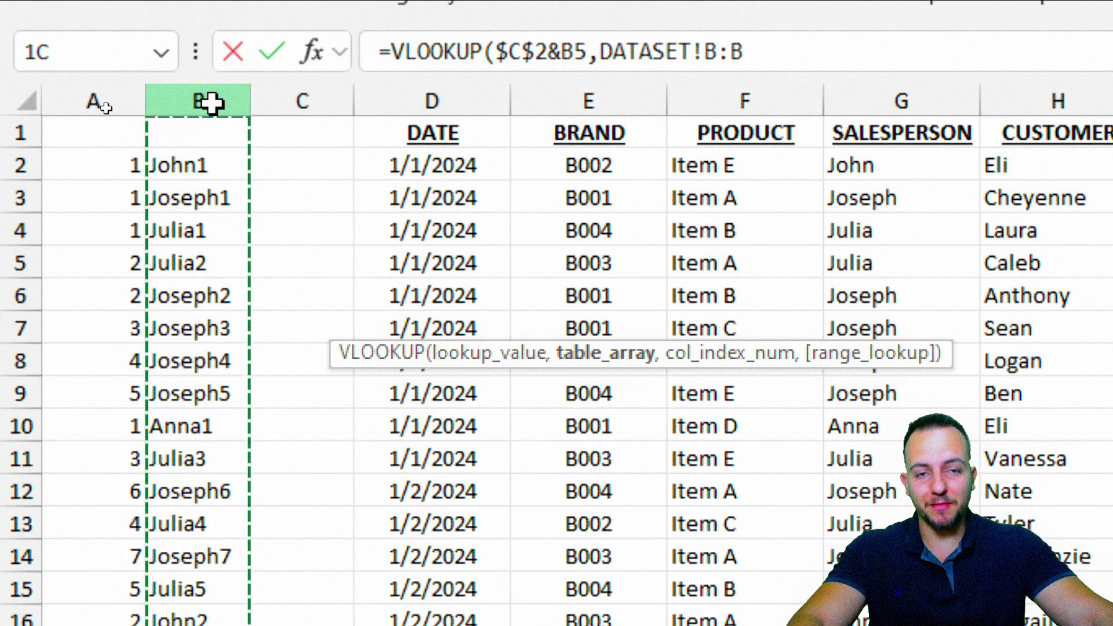
left_click_drag(211, 103, 969, 149)
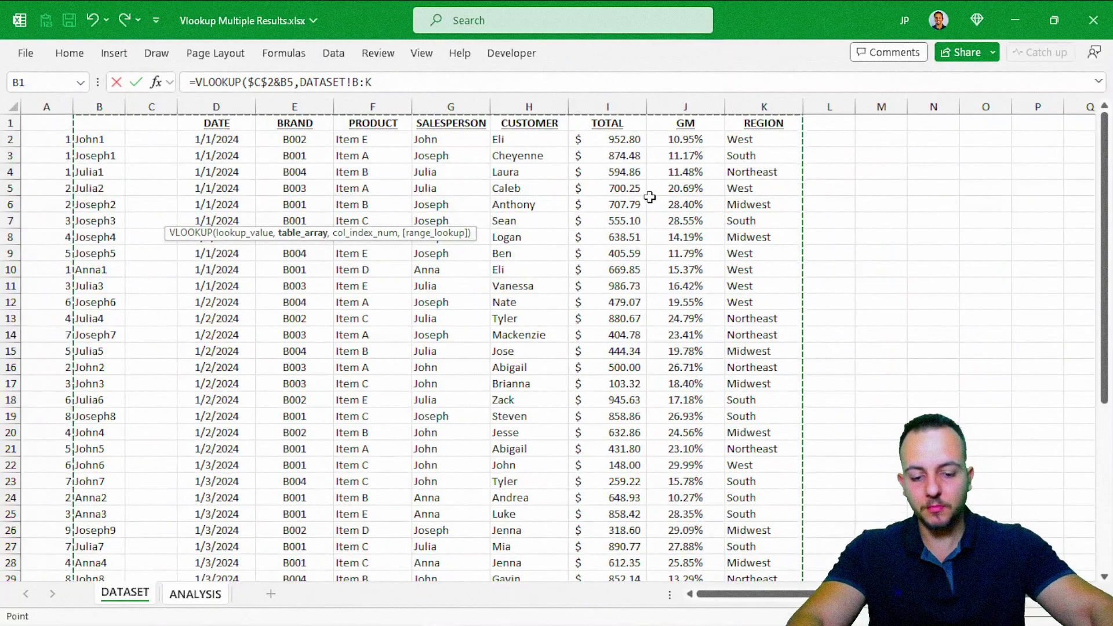
Complete the VLOOKUP with column index 8 for the TOTAL column and FALSE for an exact match.
type(",")
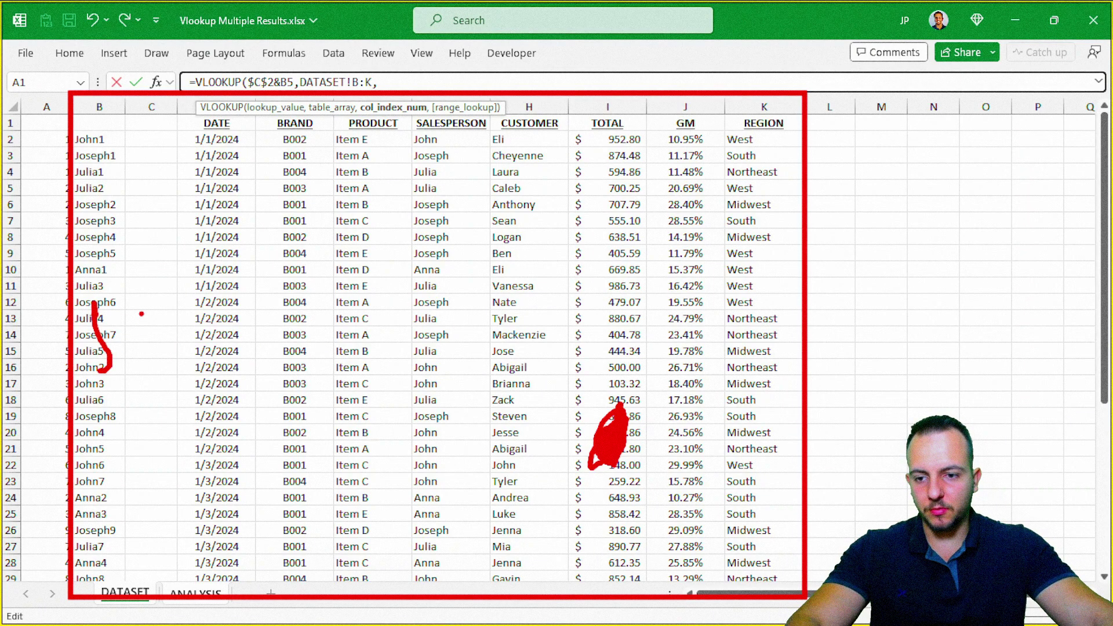
left_click_drag(371, 318, 363, 375)
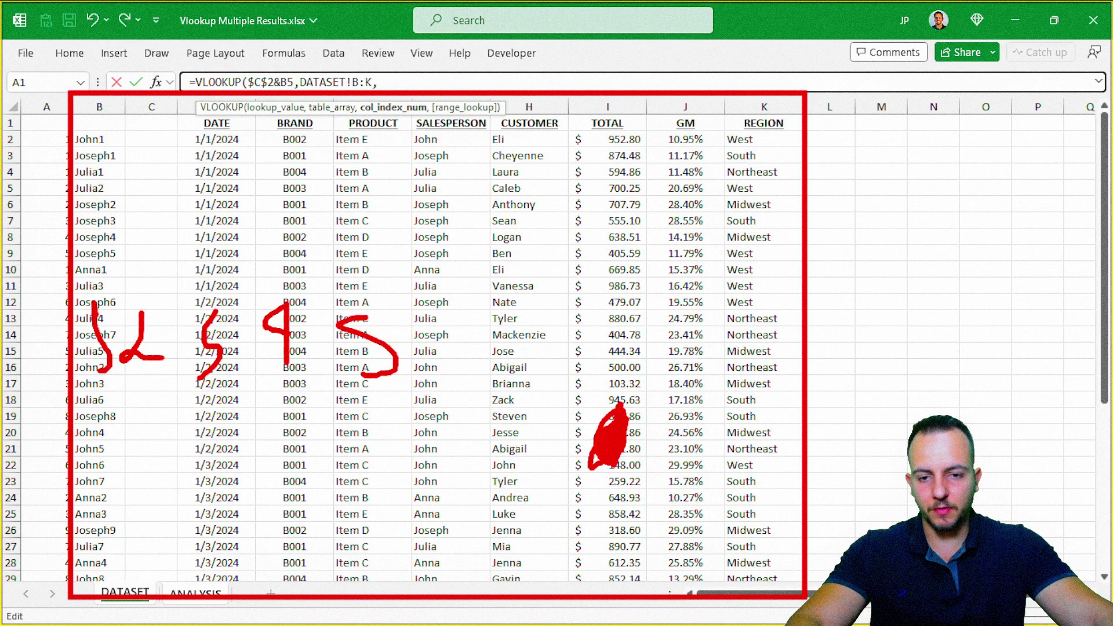
left_click_drag(470, 307, 485, 345)
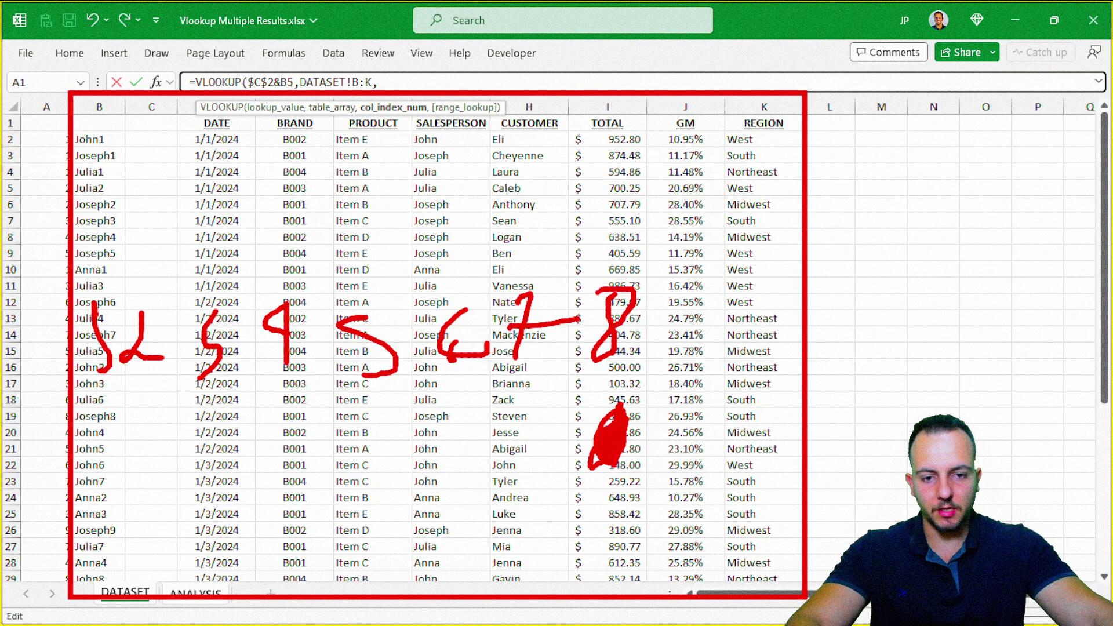
key("Escape")
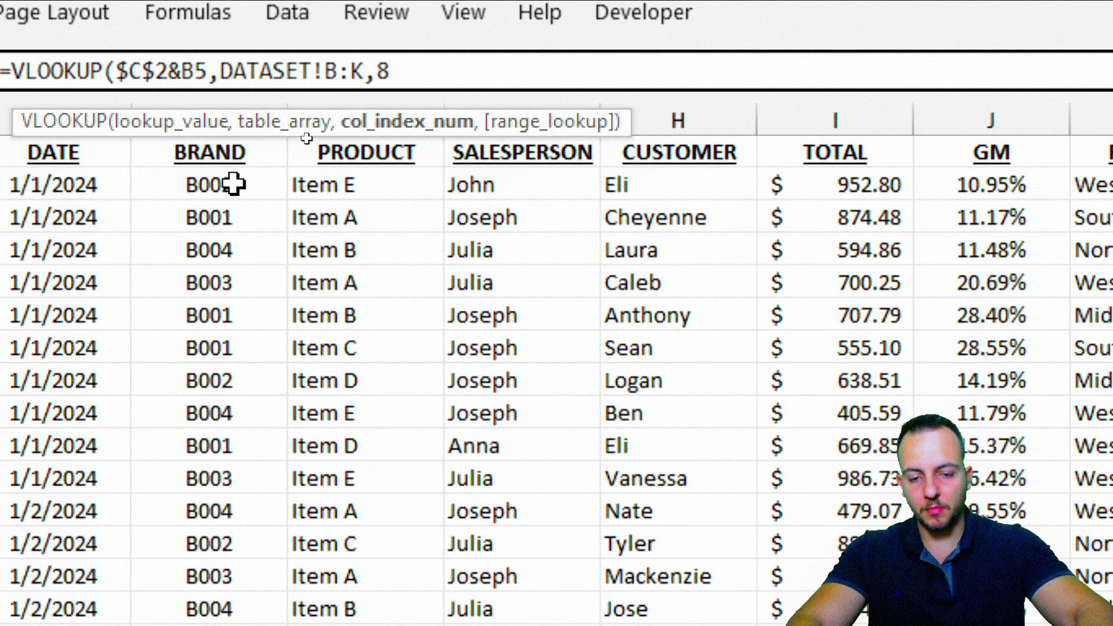
type(",")
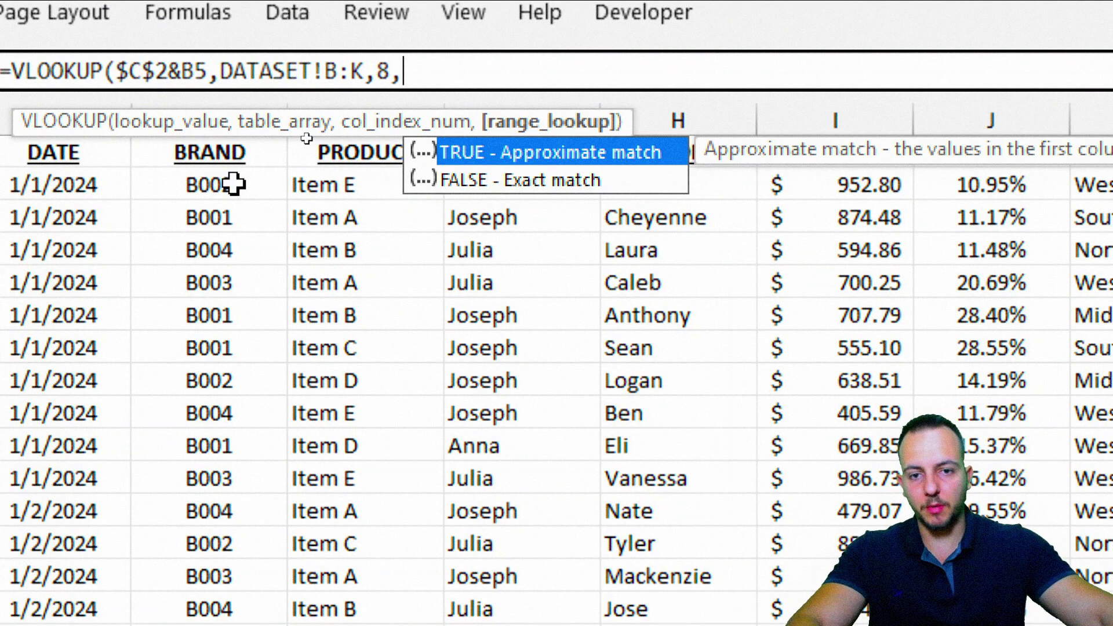
double_click(542, 178)
key("Return")
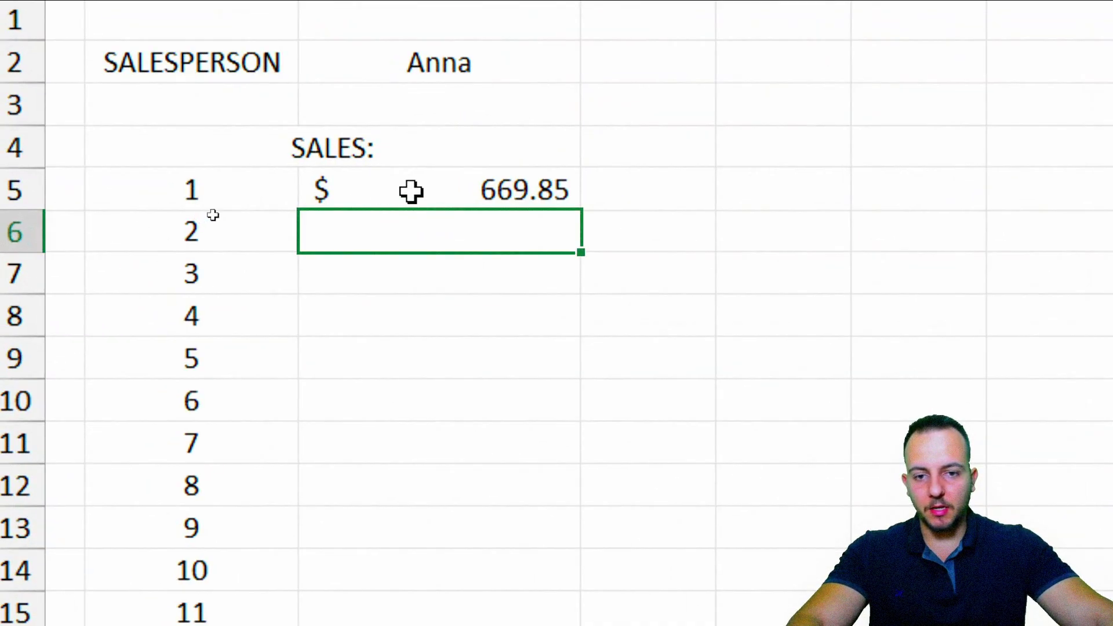
Fill the C5 VLOOKUP formula down to C19 and check the results in rows 15 to 19.
left_click(213, 214)
left_click_drag(584, 206, 513, 550)
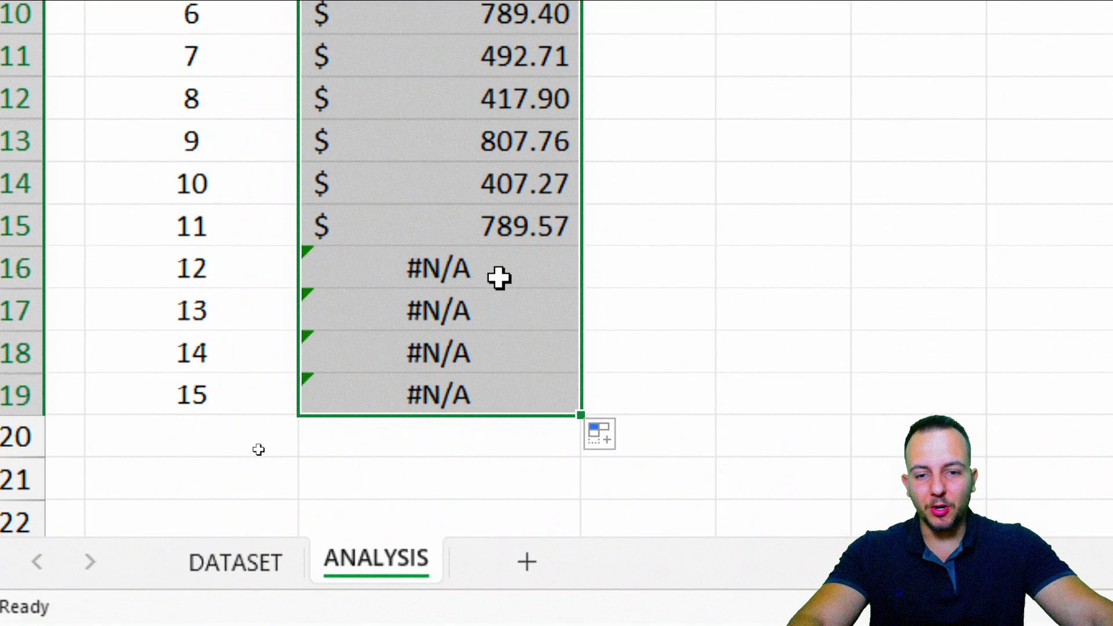
left_click_drag(496, 281, 499, 400)
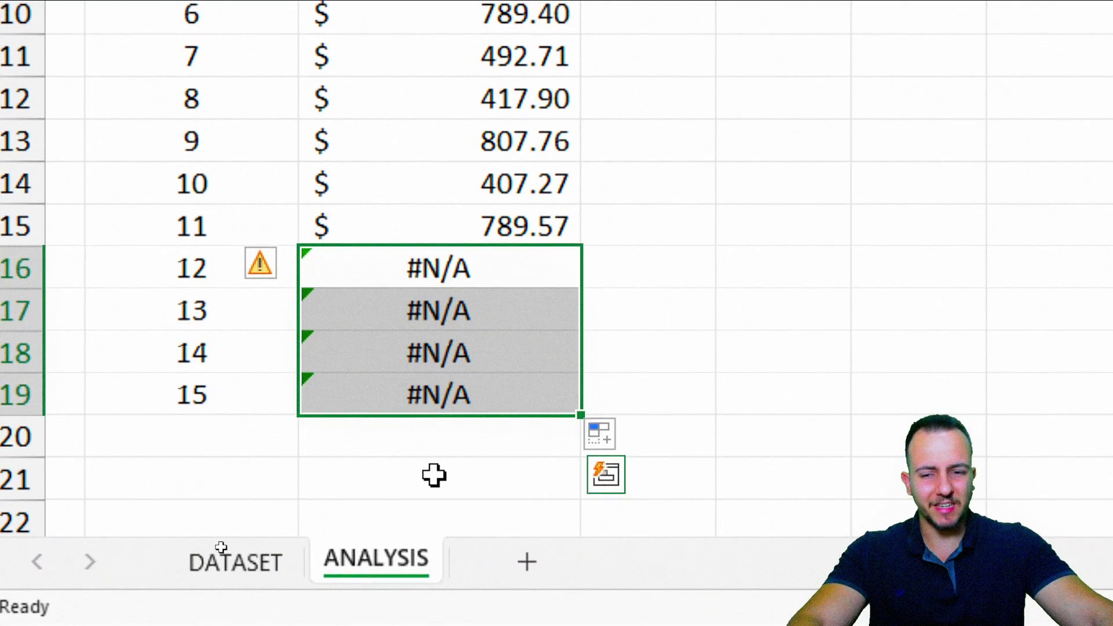
left_click(429, 255)
key("shift+space")
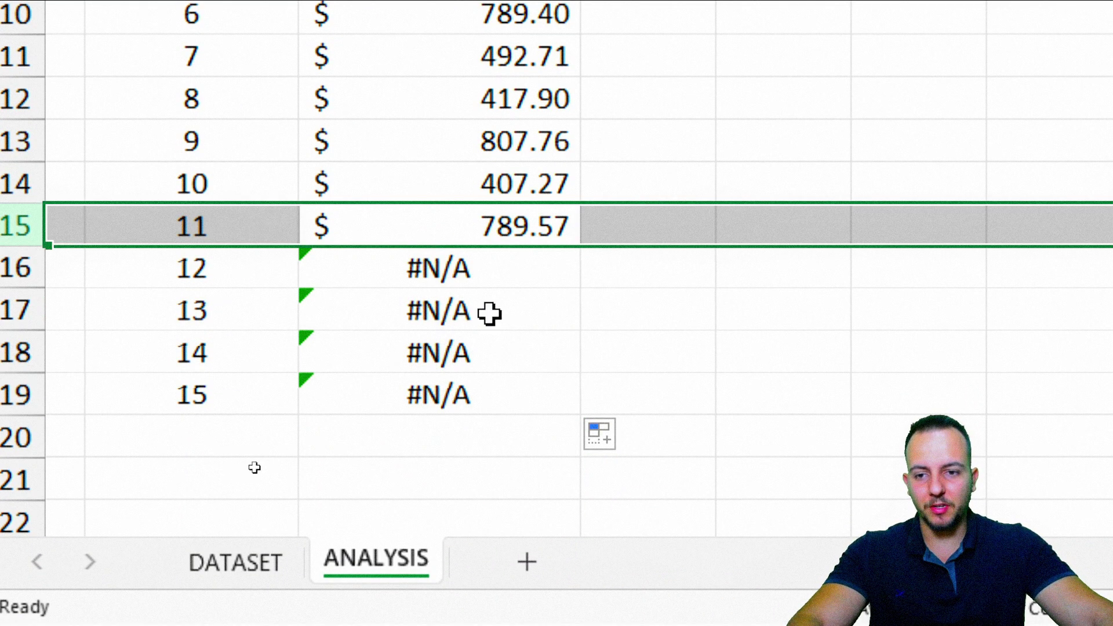
Set the C2 salesperson to the third name in the list and check the sales returned in the last rows.
left_click(499, 79)
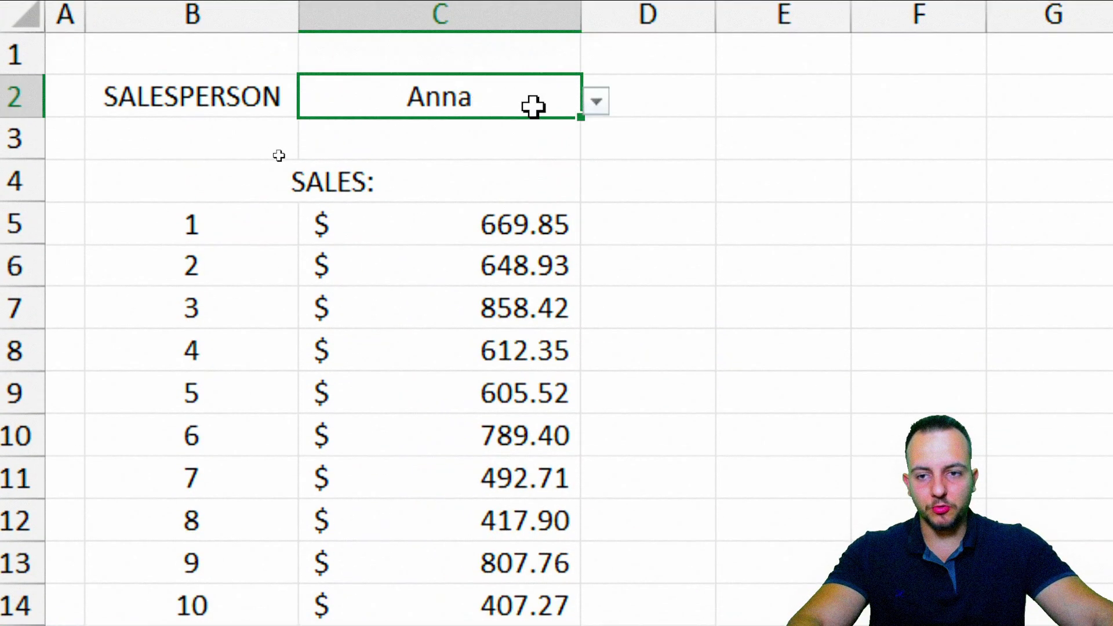
left_click(596, 101)
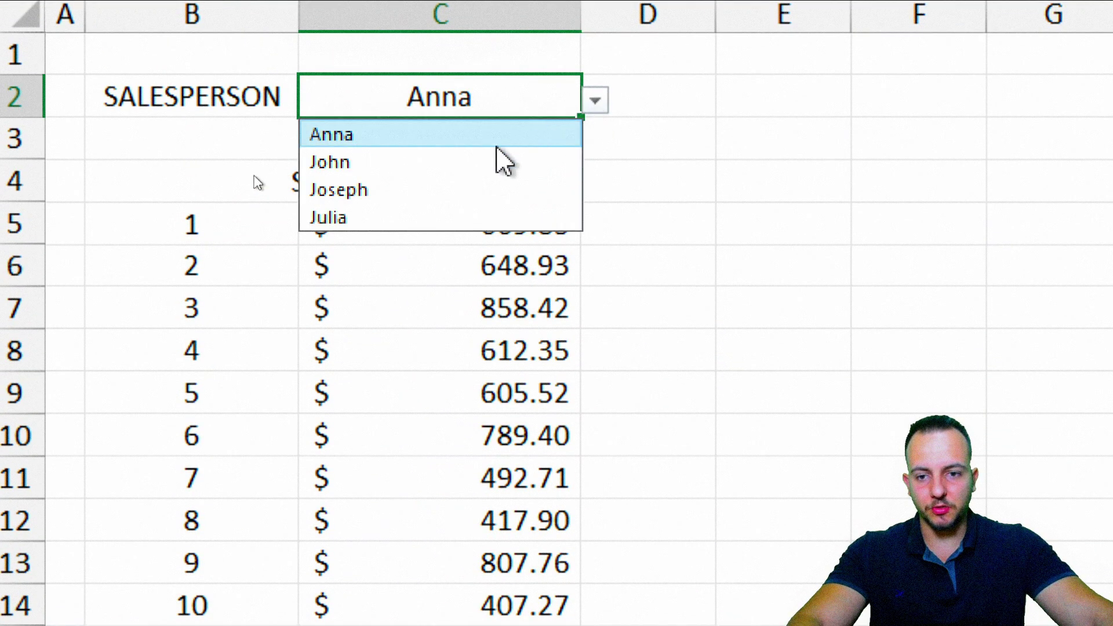
left_click(431, 191)
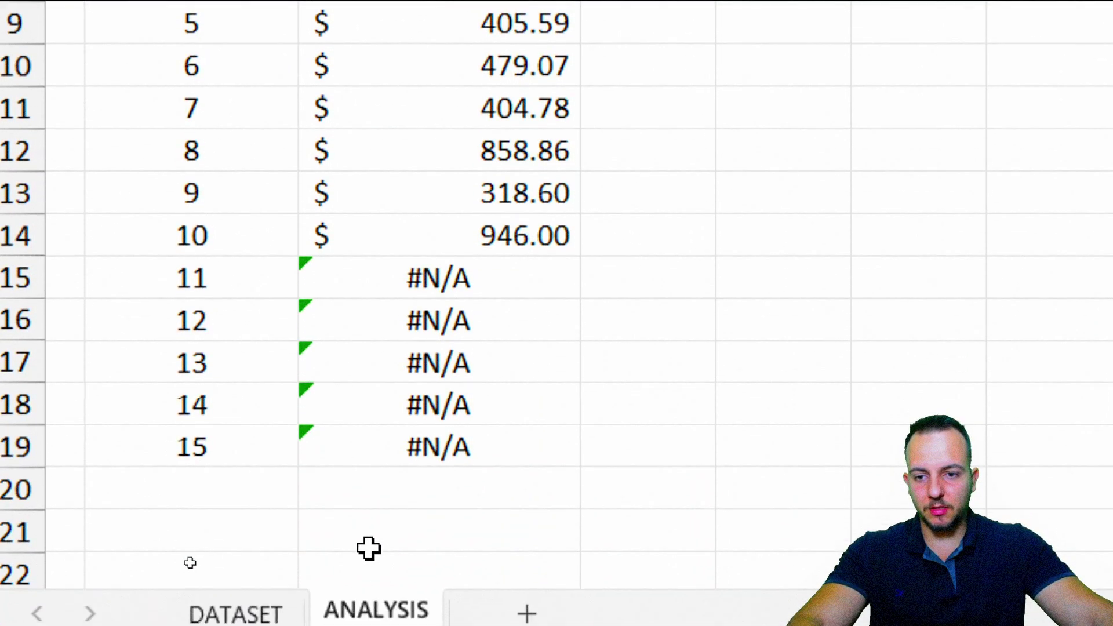
left_click_drag(231, 224, 458, 219)
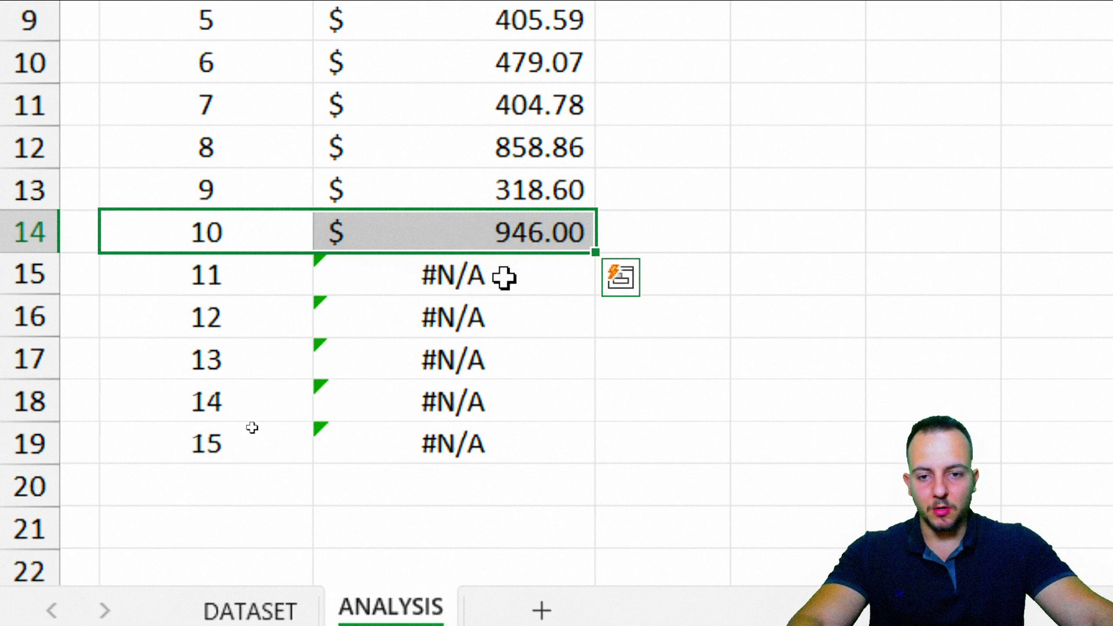
left_click_drag(504, 279, 480, 435)
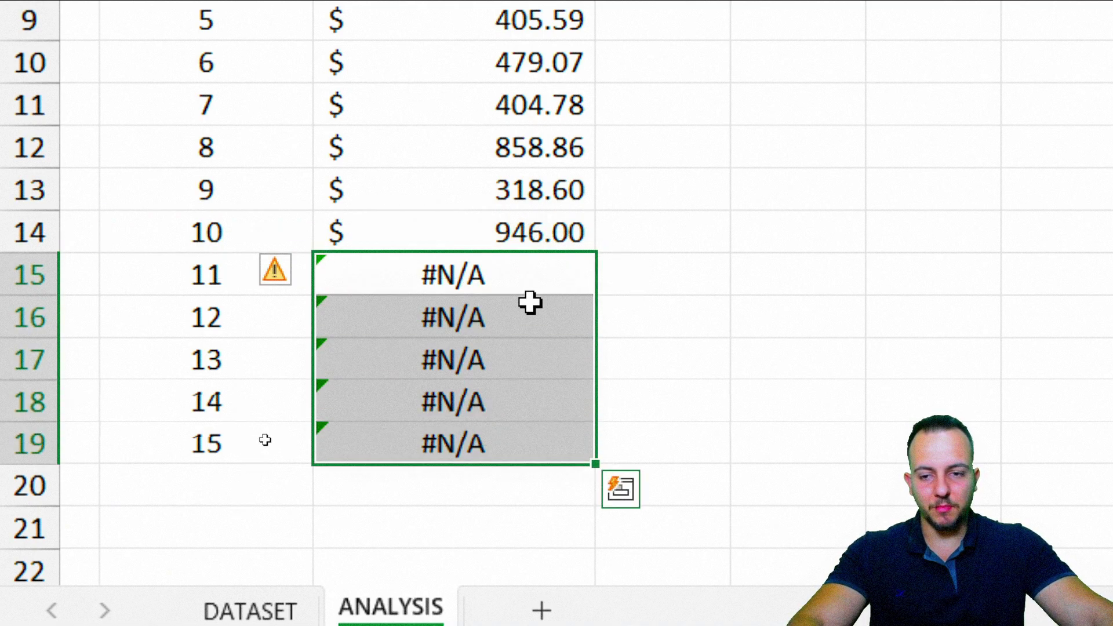
left_click(472, 77)
left_click(281, 428)
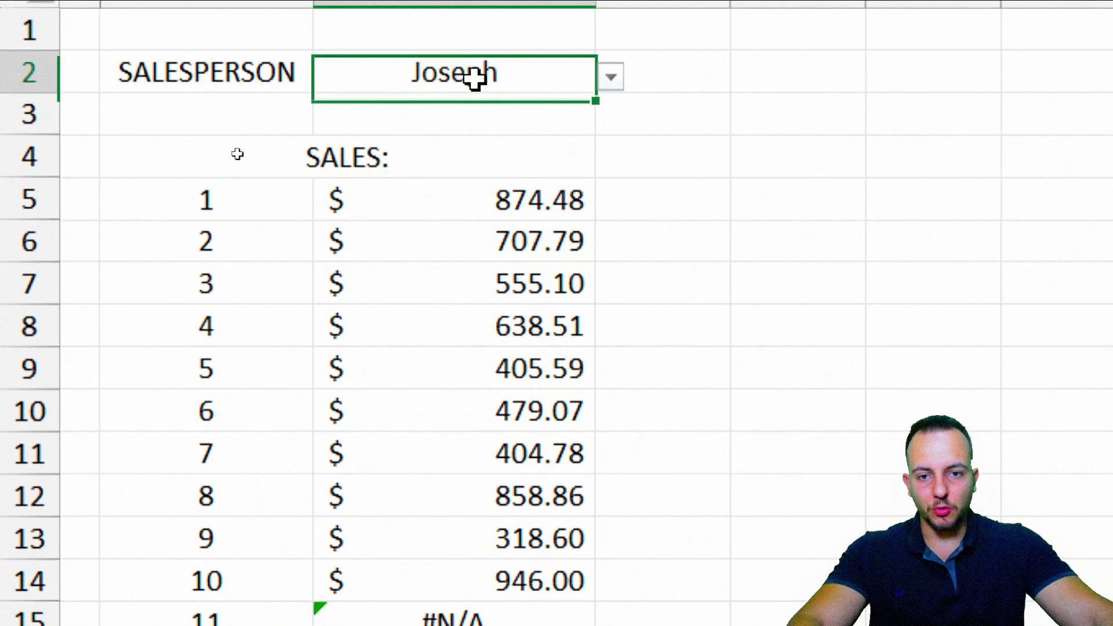
left_click(280, 390)
left_click(248, 417)
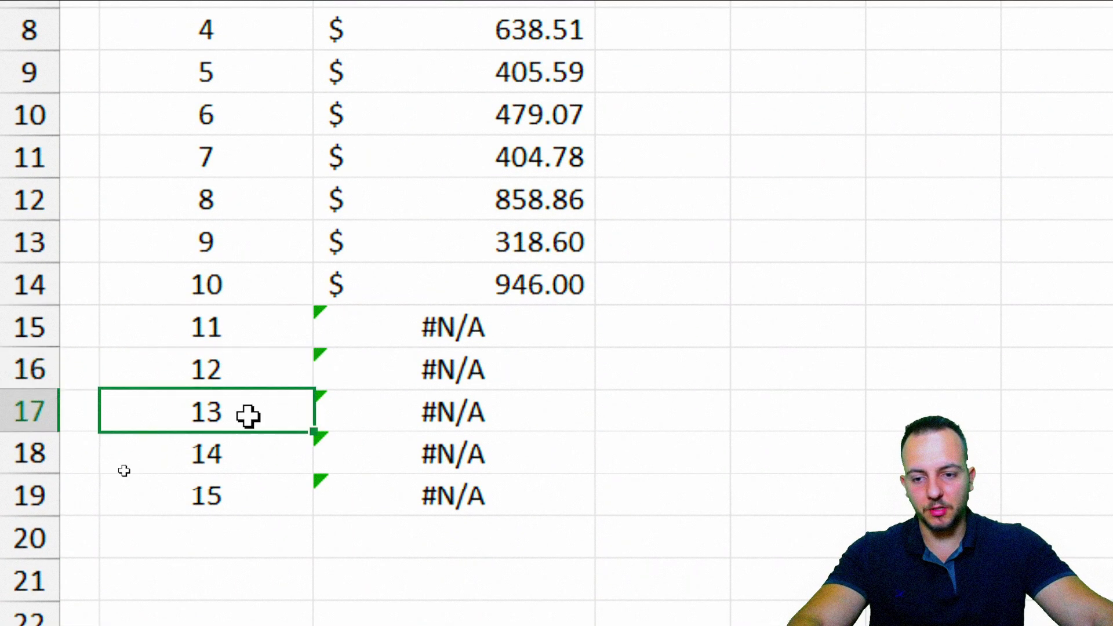
Test the second and third names in the C2 salesperson list, return to the first name, and inspect the C5 formula.
left_click(497, 82)
left_click(609, 91)
left_click(476, 148)
left_click(609, 91)
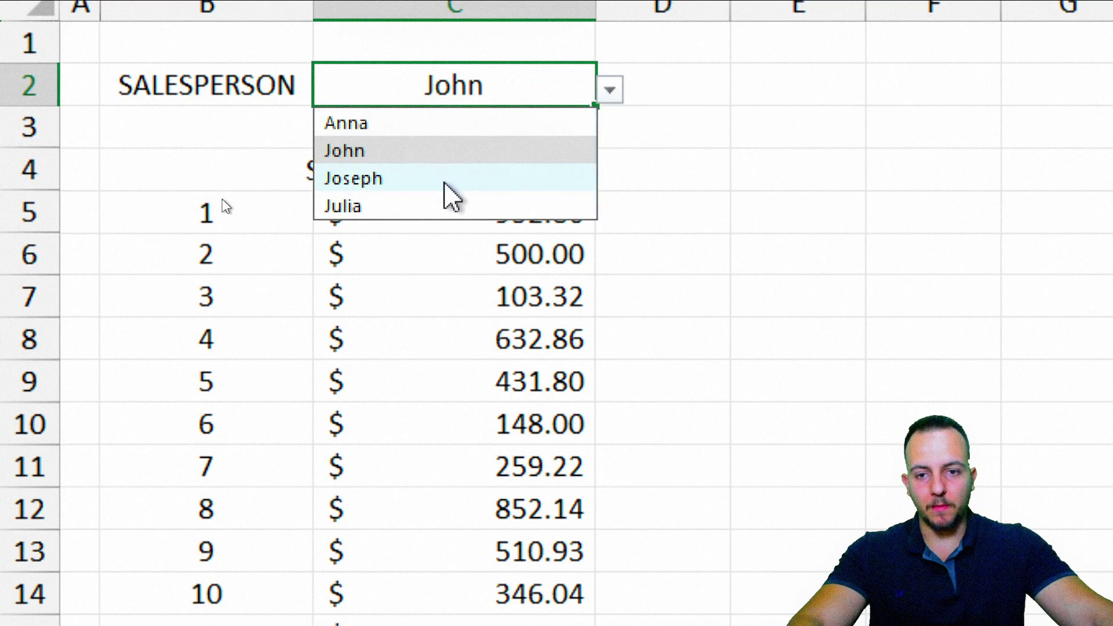
left_click(446, 179)
left_click(609, 91)
left_click(519, 125)
left_click(498, 211)
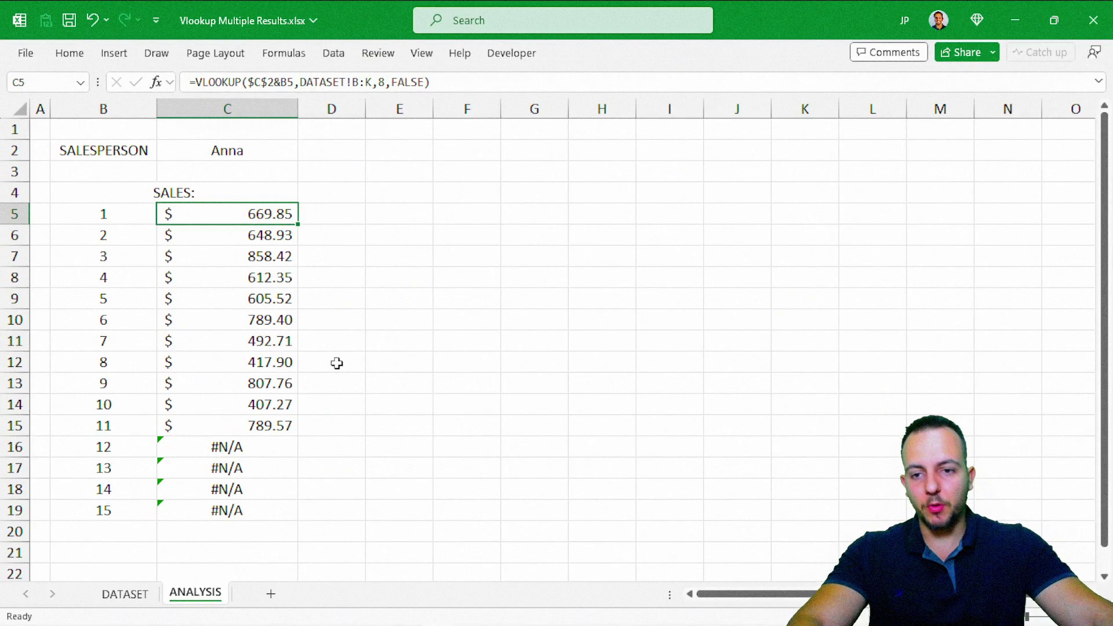
Hide helper columns A to C on the DATASET sheet and return to the ANALYSIS sheet.
key("ctrl+Page_Up")
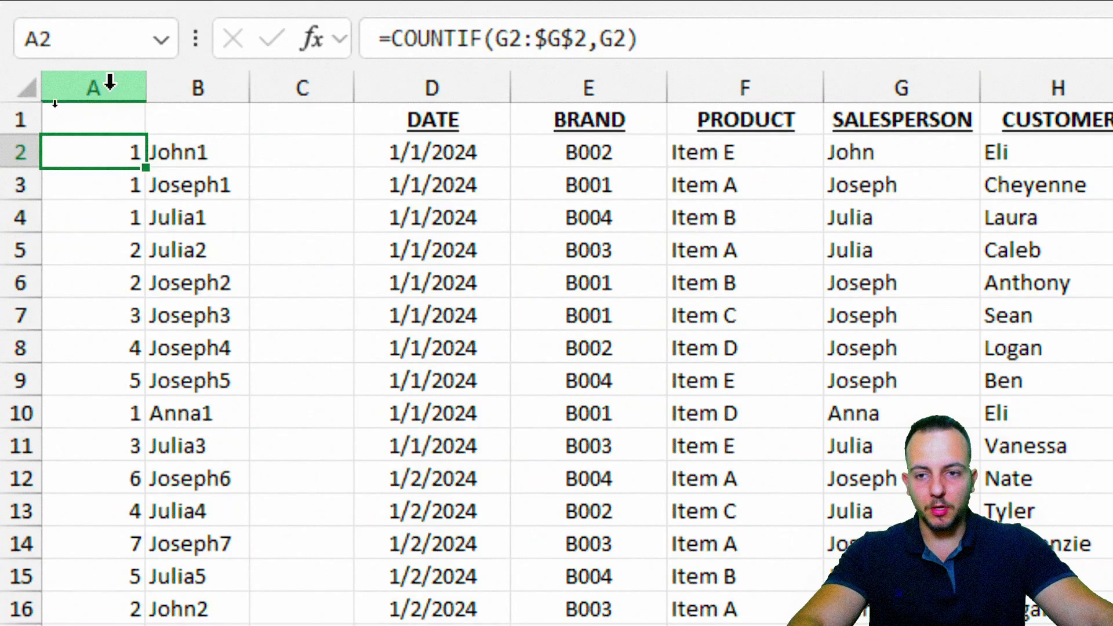
left_click(61, 109)
left_click_drag(109, 88, 284, 74)
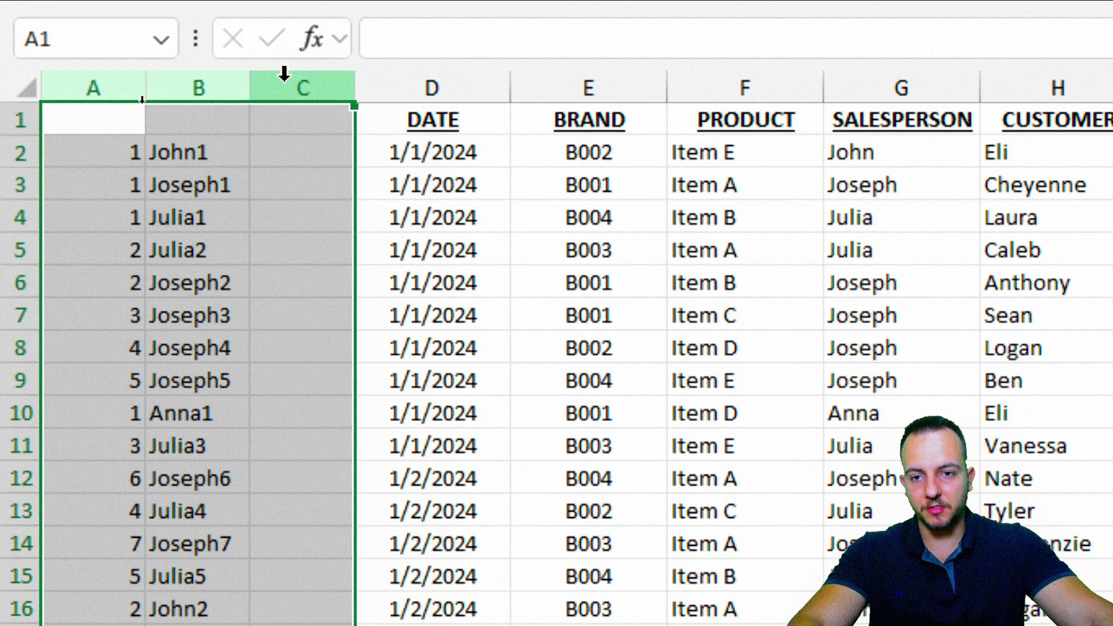
right_click(284, 74)
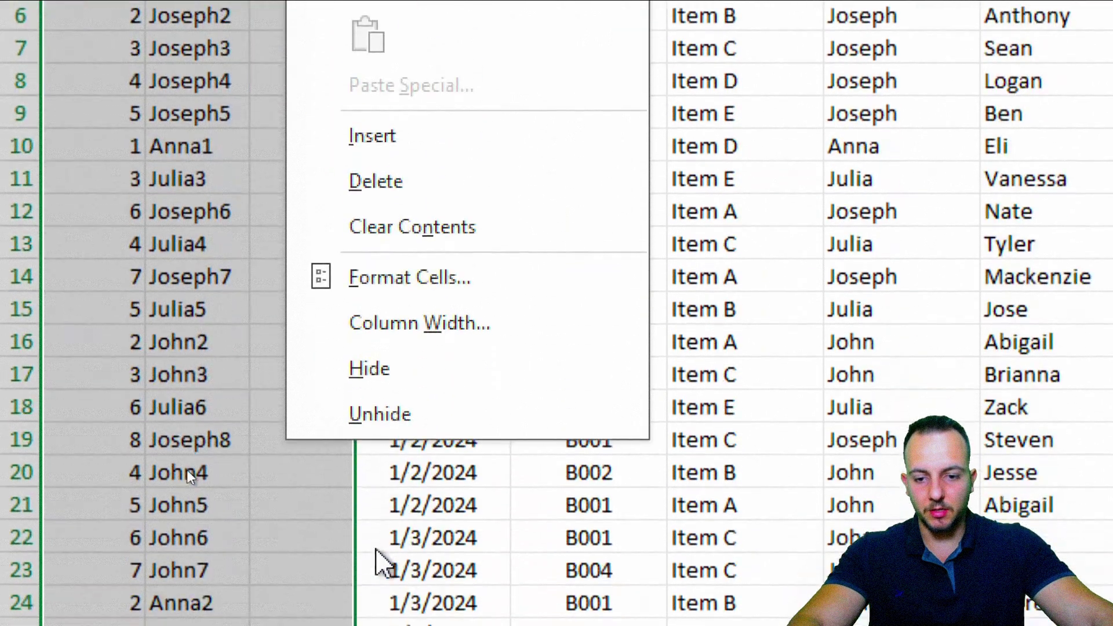
left_click(426, 378)
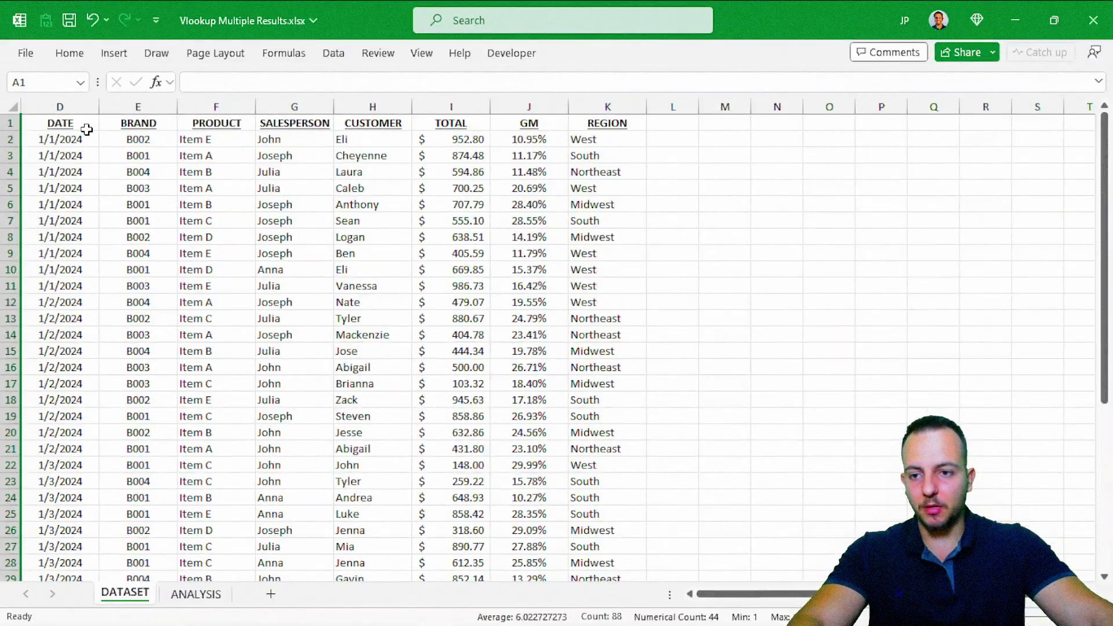
left_click(86, 128)
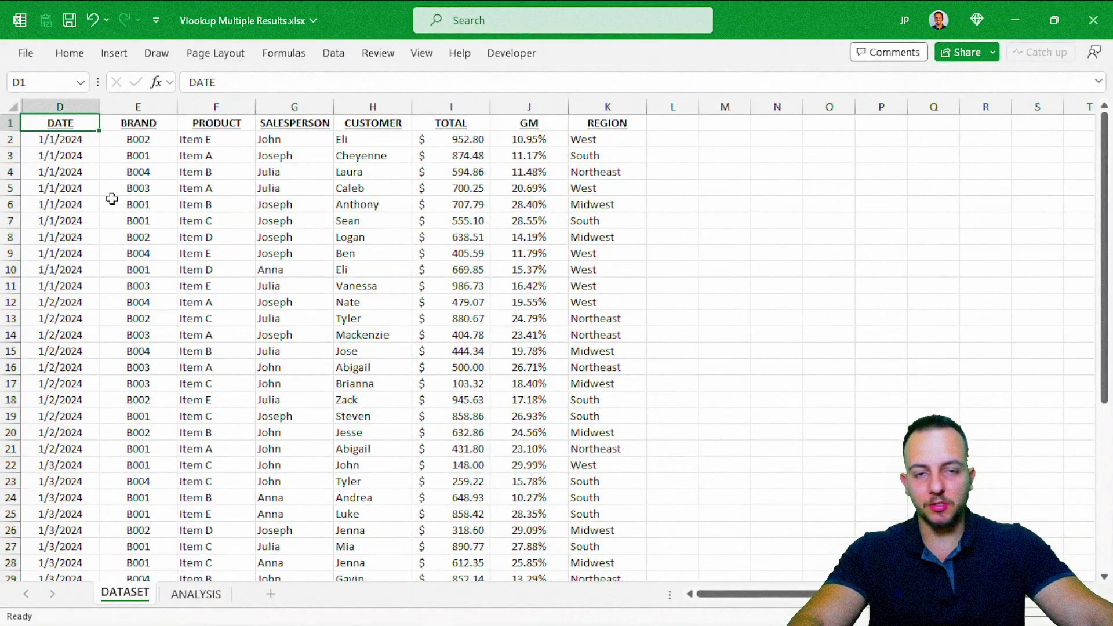
left_click(194, 594)
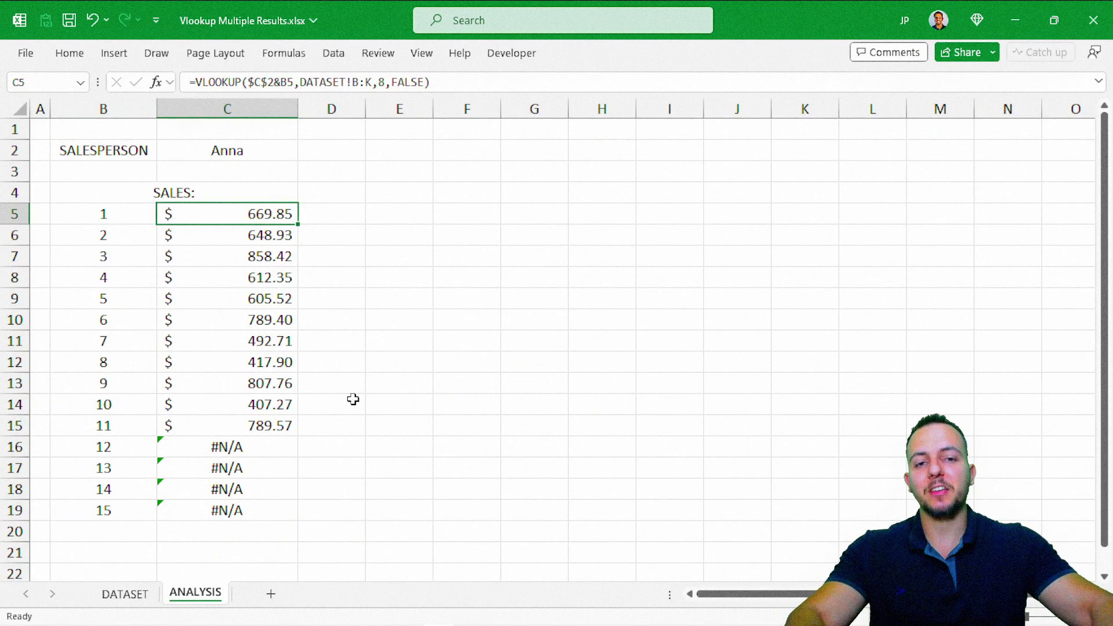